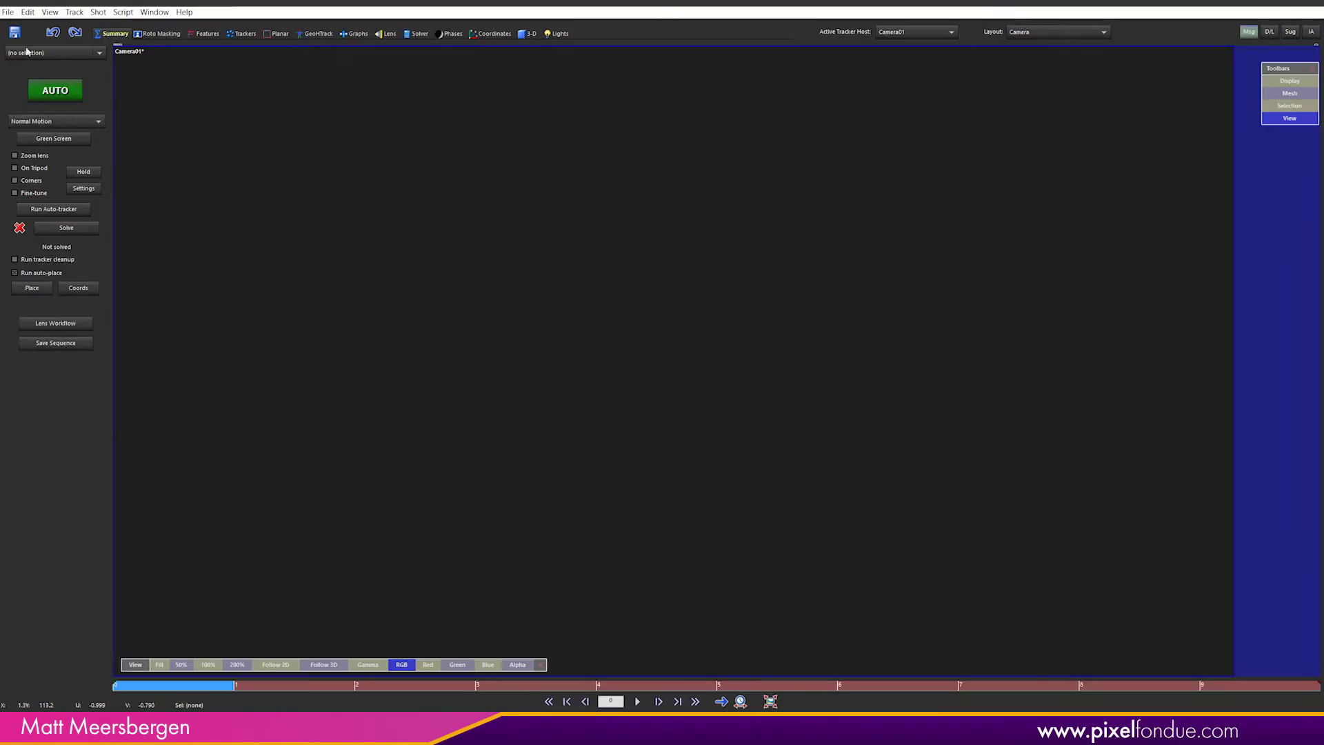
Step: Import the Leaf_CU_jpeg image sequence as a shot, starting from Leaf_CU_jpg_000.jpg, with the PAL frame rate
click(8, 11)
mouse_move(53, 150)
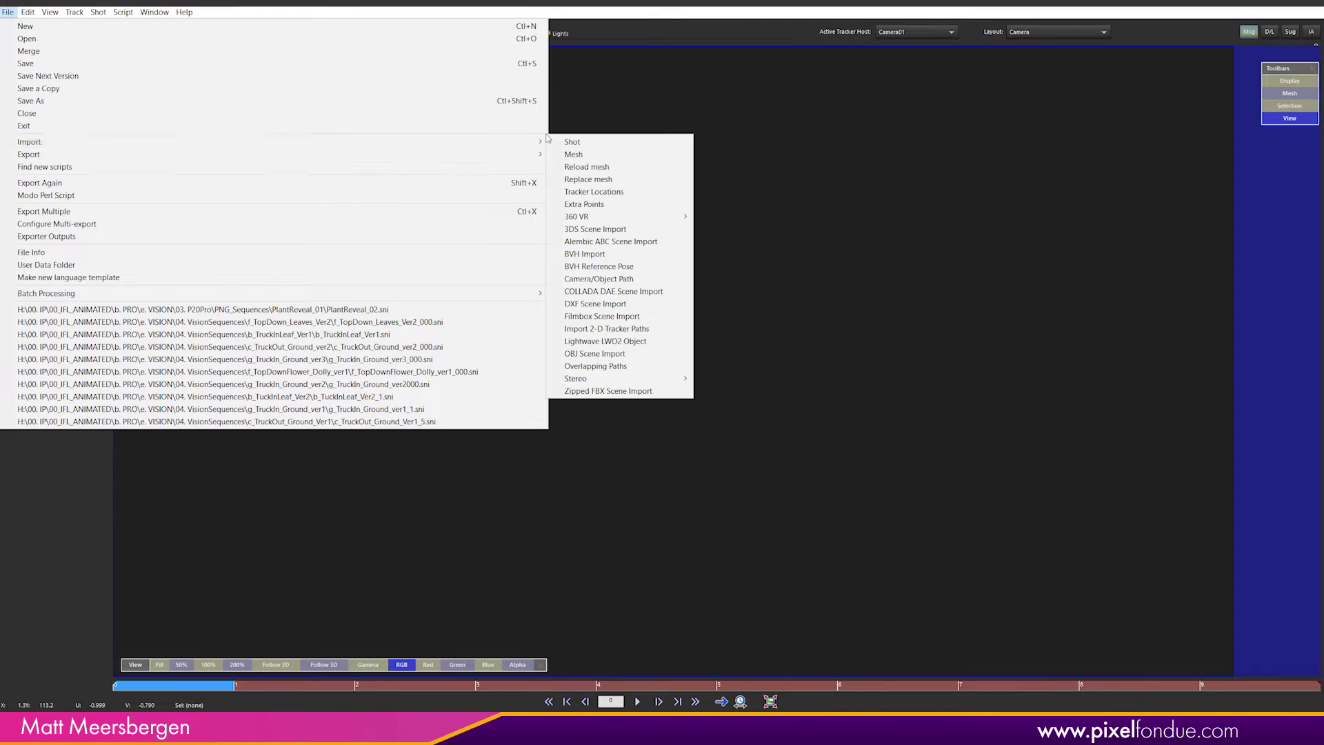
click(645, 142)
click(729, 229)
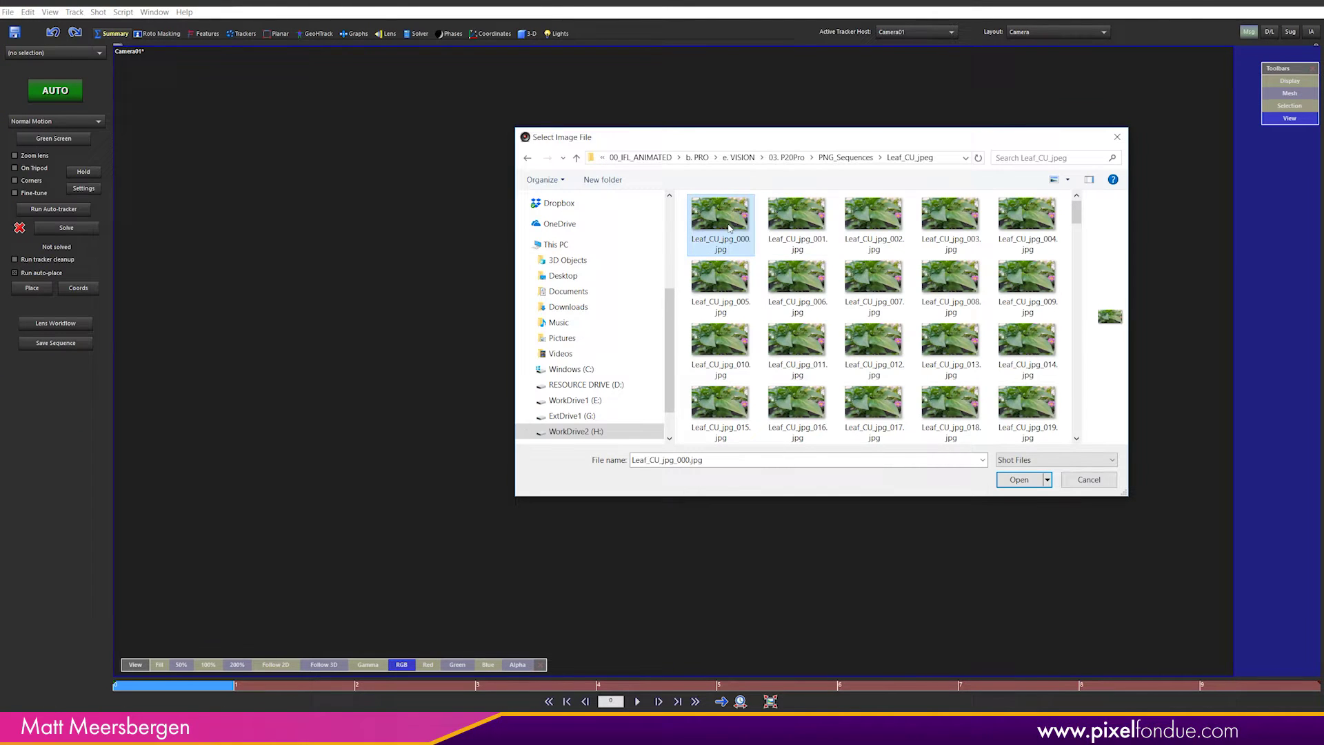
click(1020, 480)
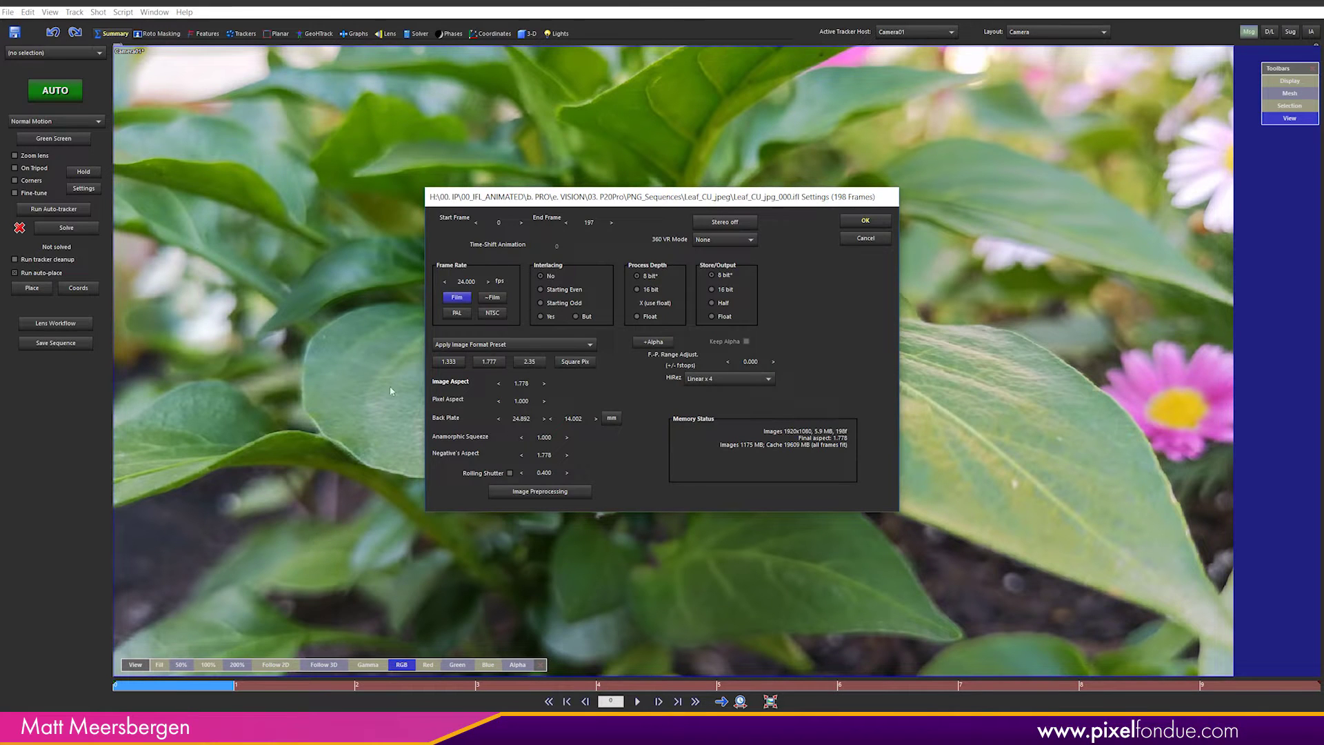
click(456, 314)
click(865, 221)
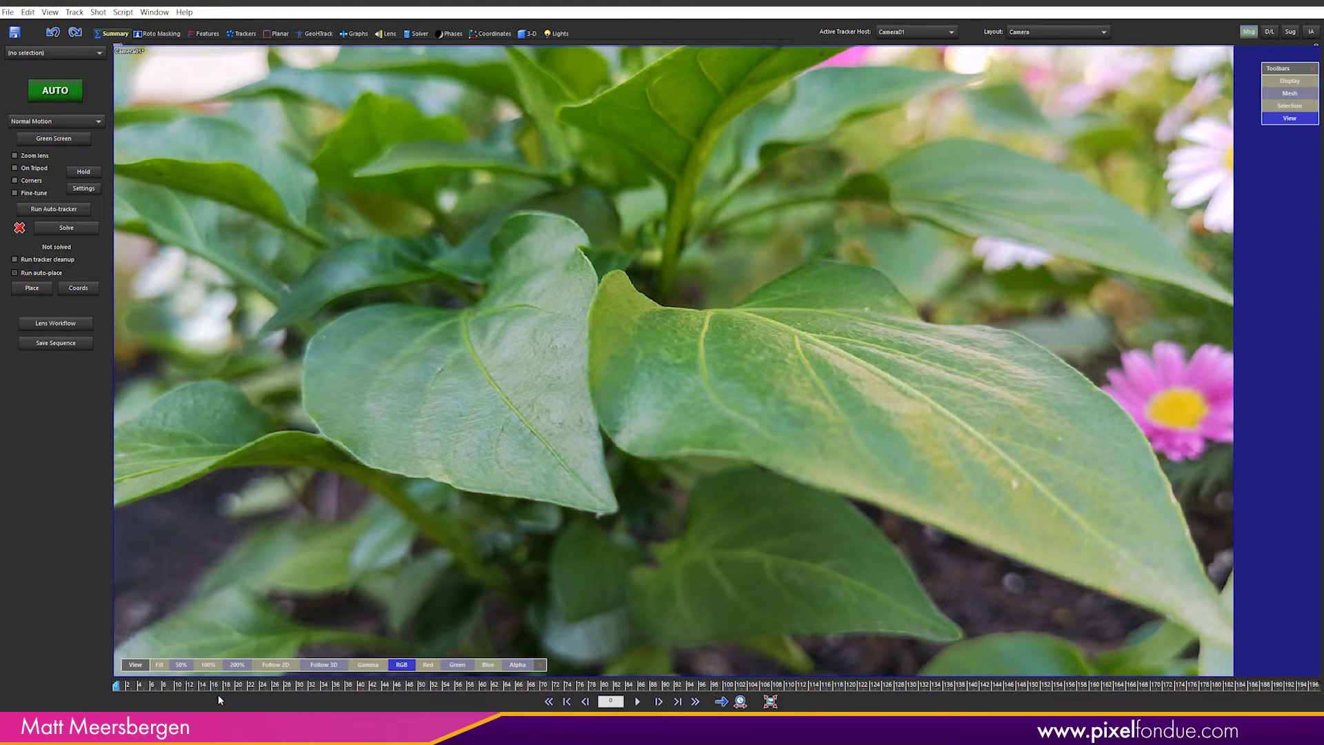
Step: Preview the shot, auto-track and solve it with fine-tuning enabled, then clear the tracker selection and return to frame 0
drag(120, 689, 1101, 635)
drag(1093, 684, 93, 678)
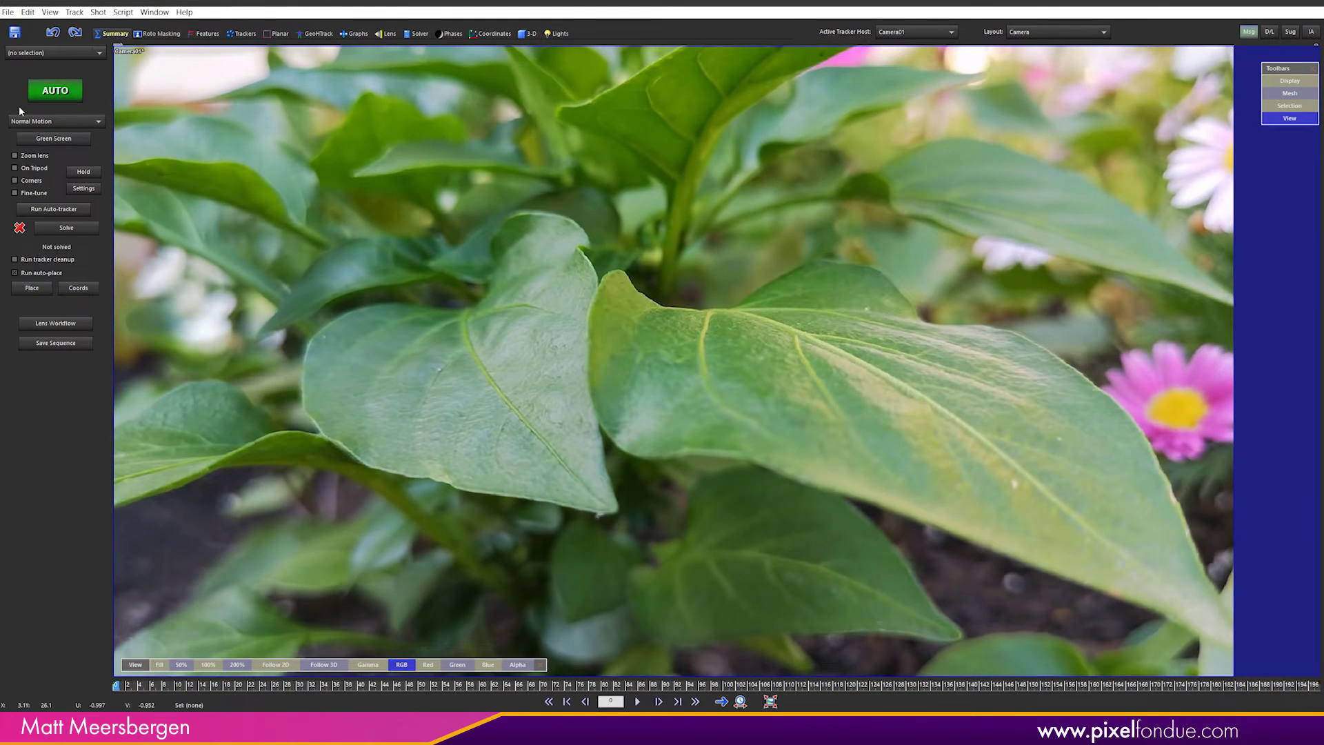
click(21, 194)
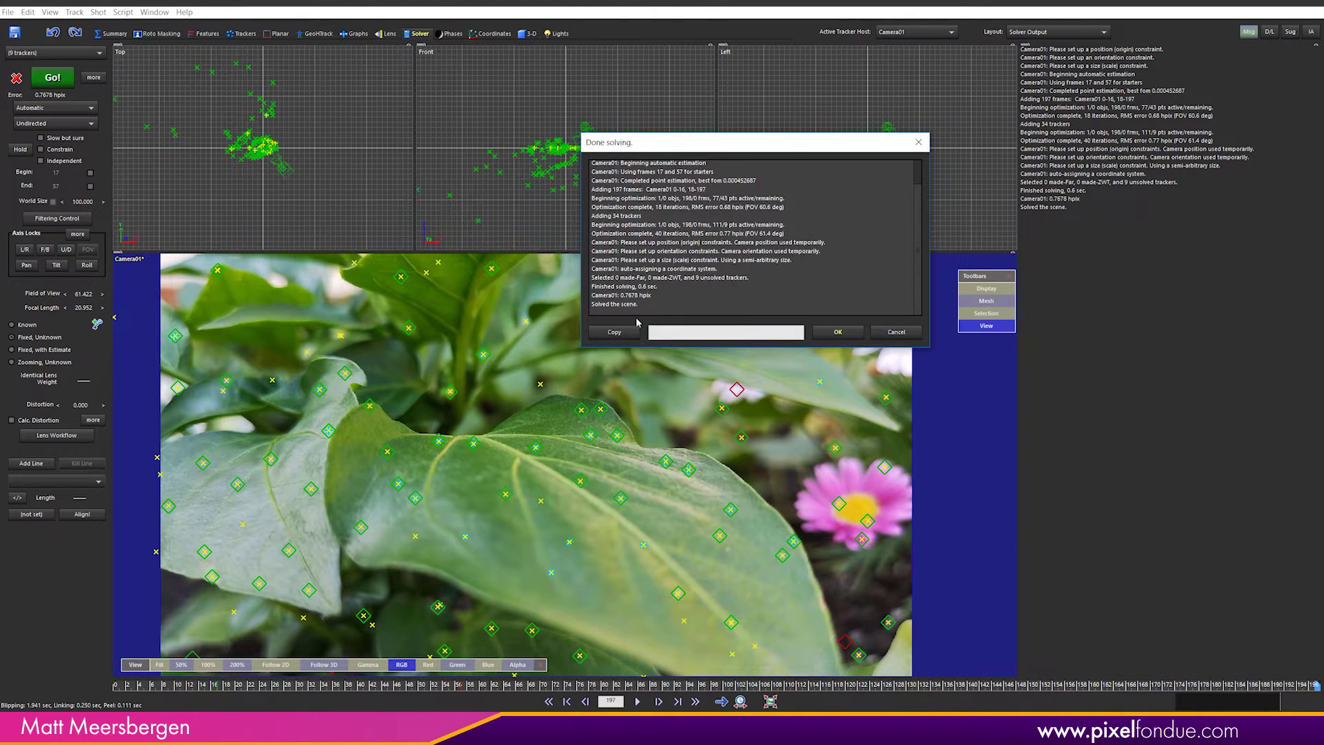
click(838, 332)
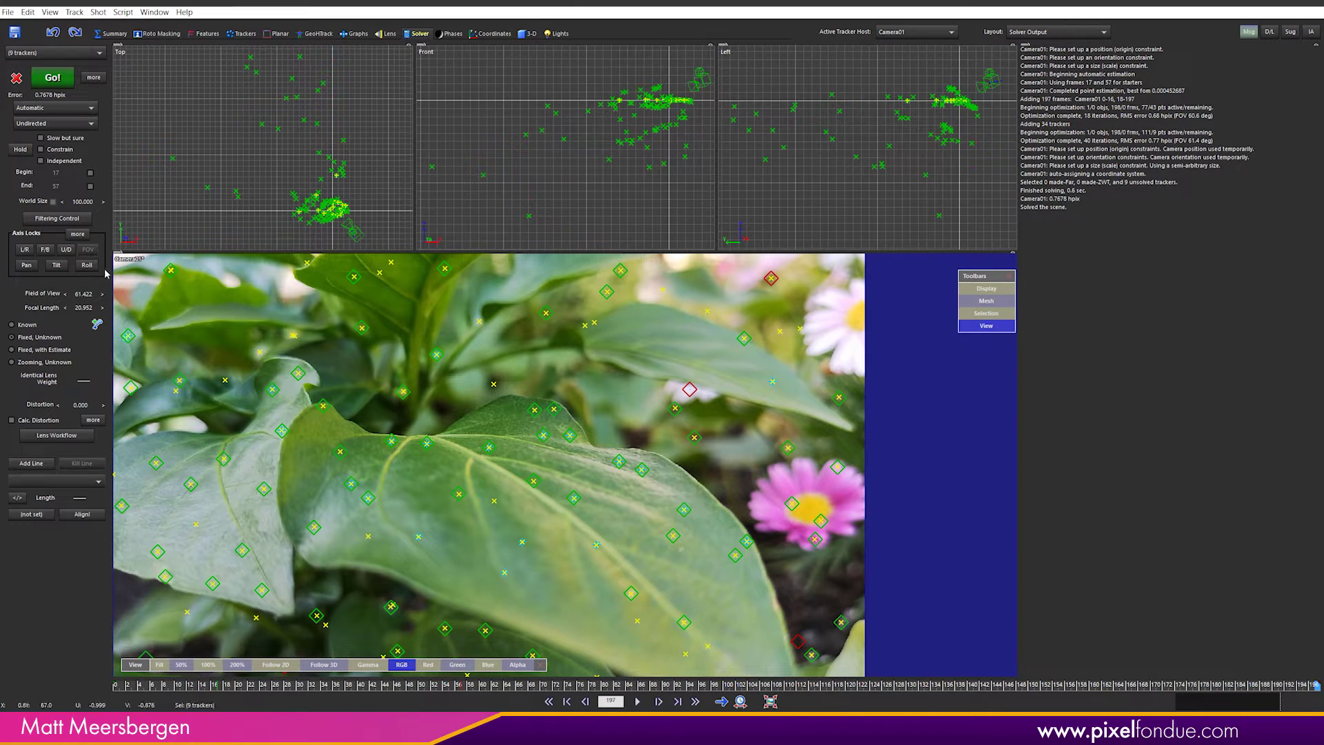
drag(152, 688, 53, 673)
click(553, 518)
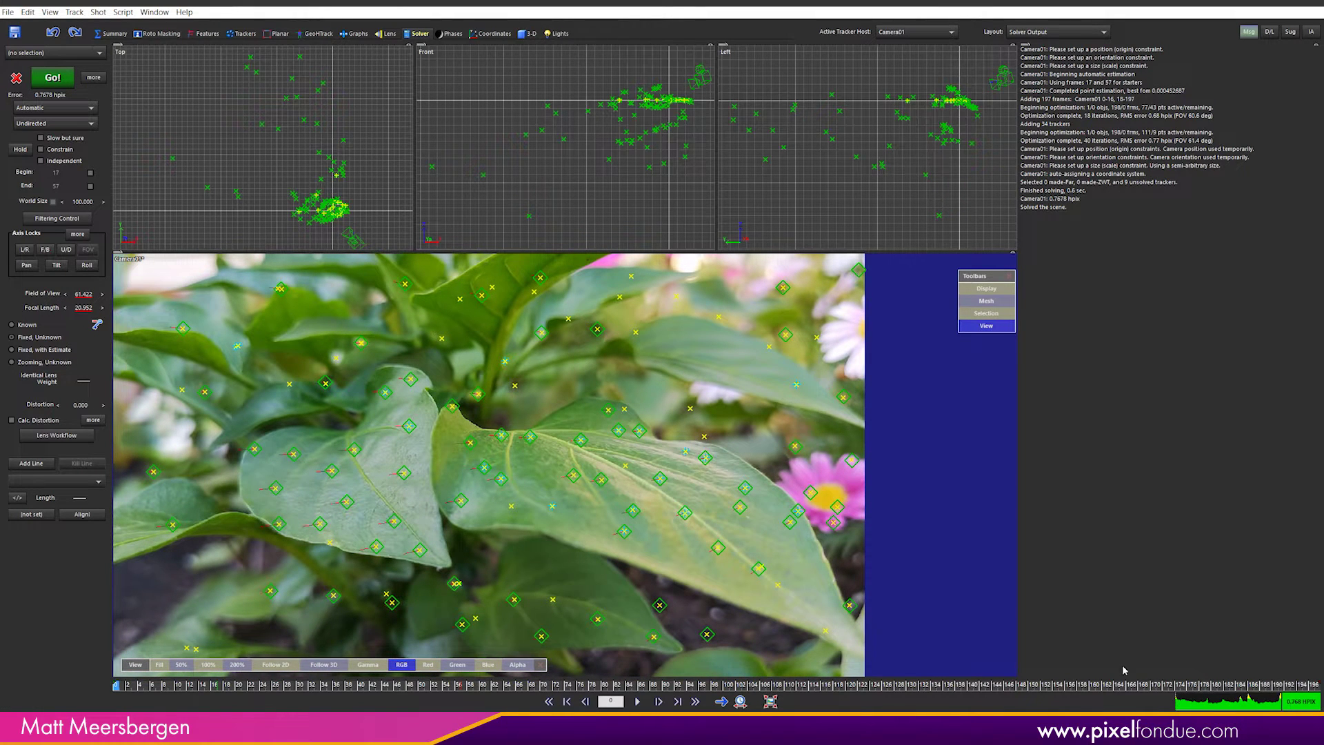
mouse_move(120, 688)
mouse_down()
mouse_move(296, 698)
mouse_move(1136, 658)
mouse_move(806, 684)
mouse_move(115, 686)
mouse_up()
Step: Run the Find Erratic Trackers script with its default settings and delete the tracker it selects
click(98, 12)
mouse_move(123, 12)
click(131, 40)
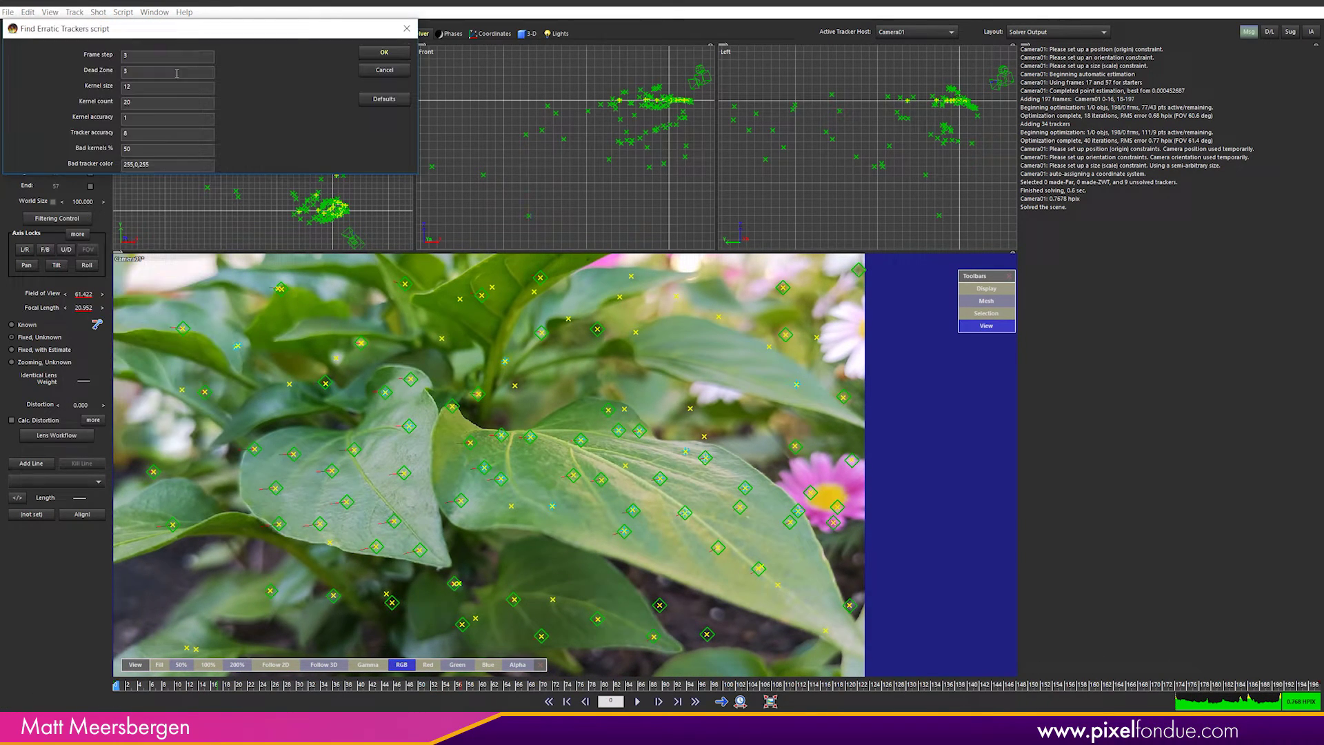
drag(262, 31, 696, 295)
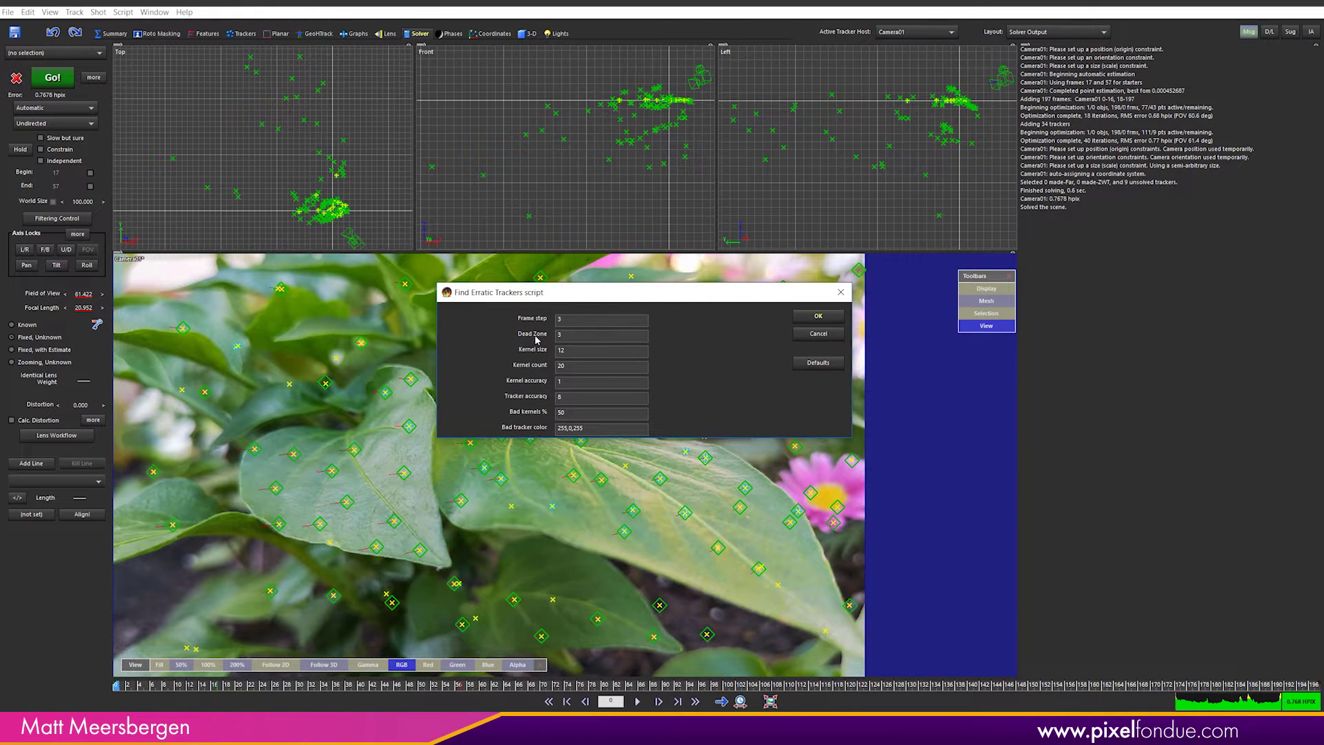
click(817, 315)
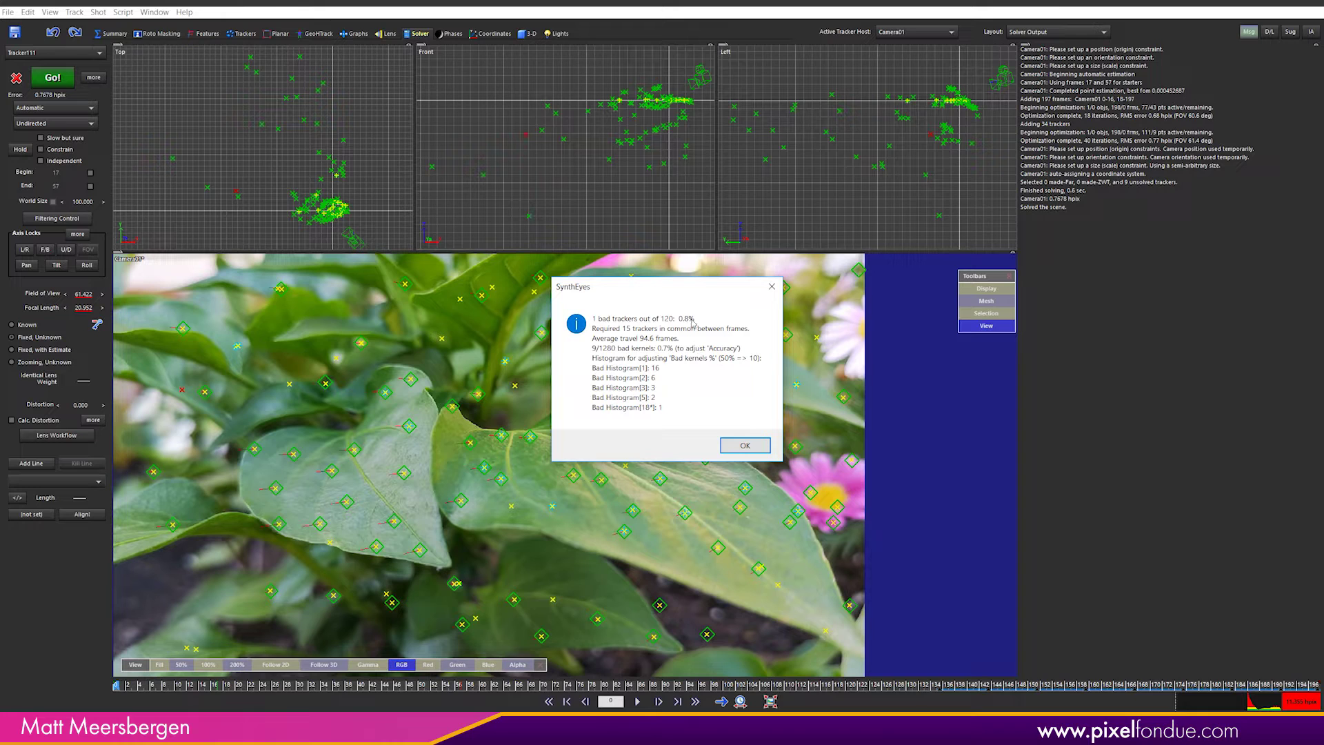
click(739, 445)
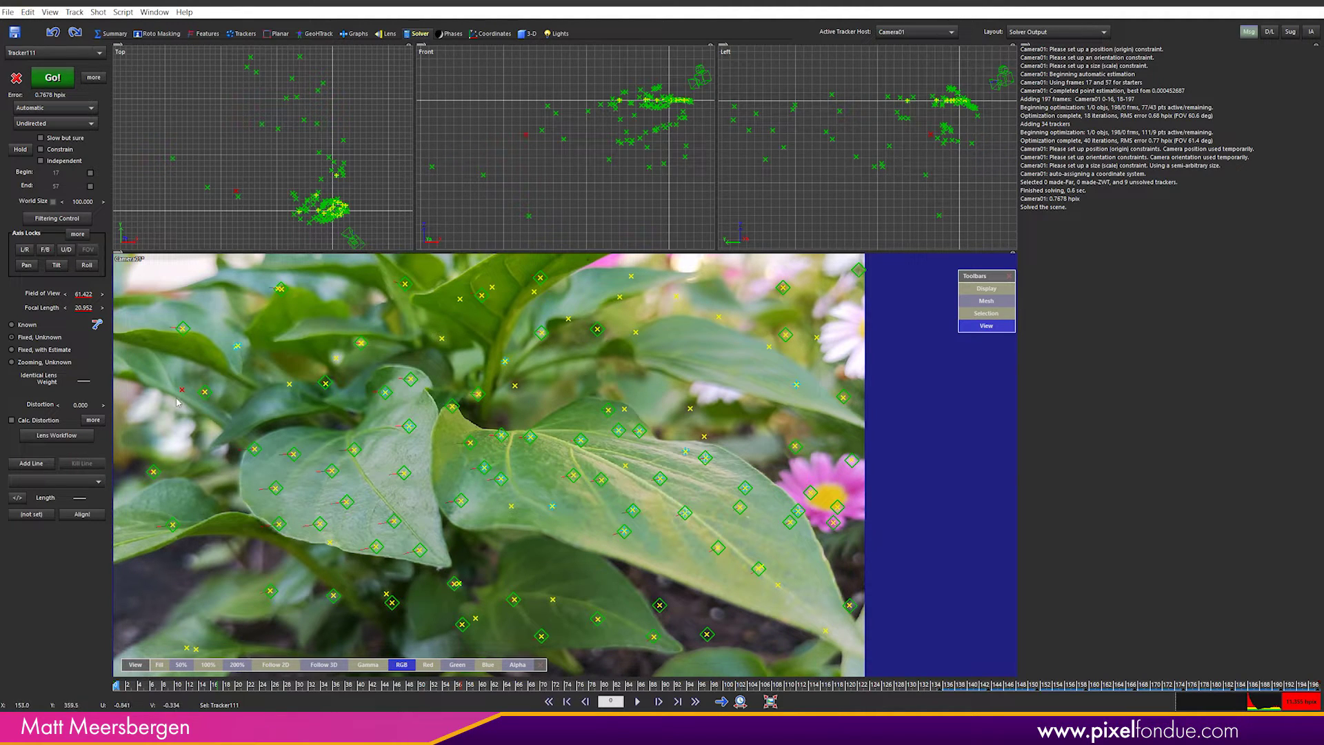
key(Delete)
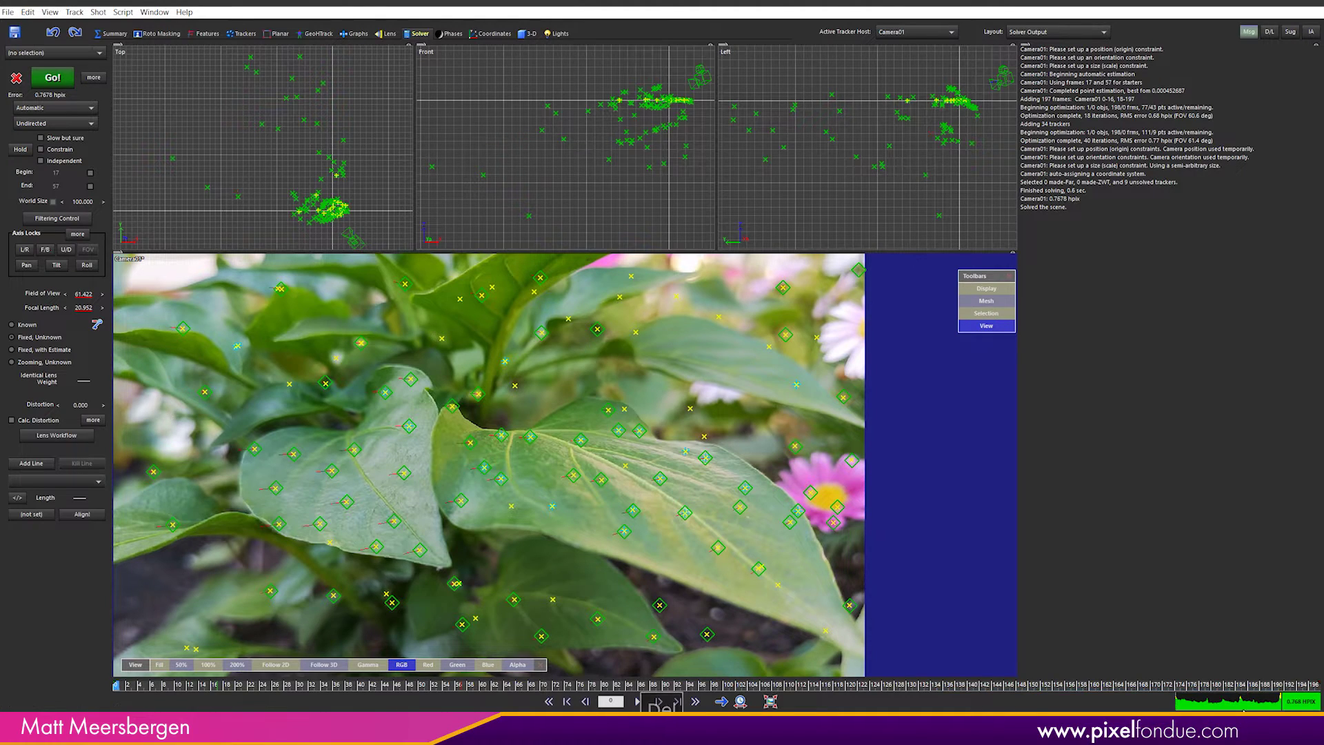
Step: Scrub to frame 105 and delete stray trackers in the blurred background above the large leaf
drag(119, 685, 853, 688)
click(1250, 686)
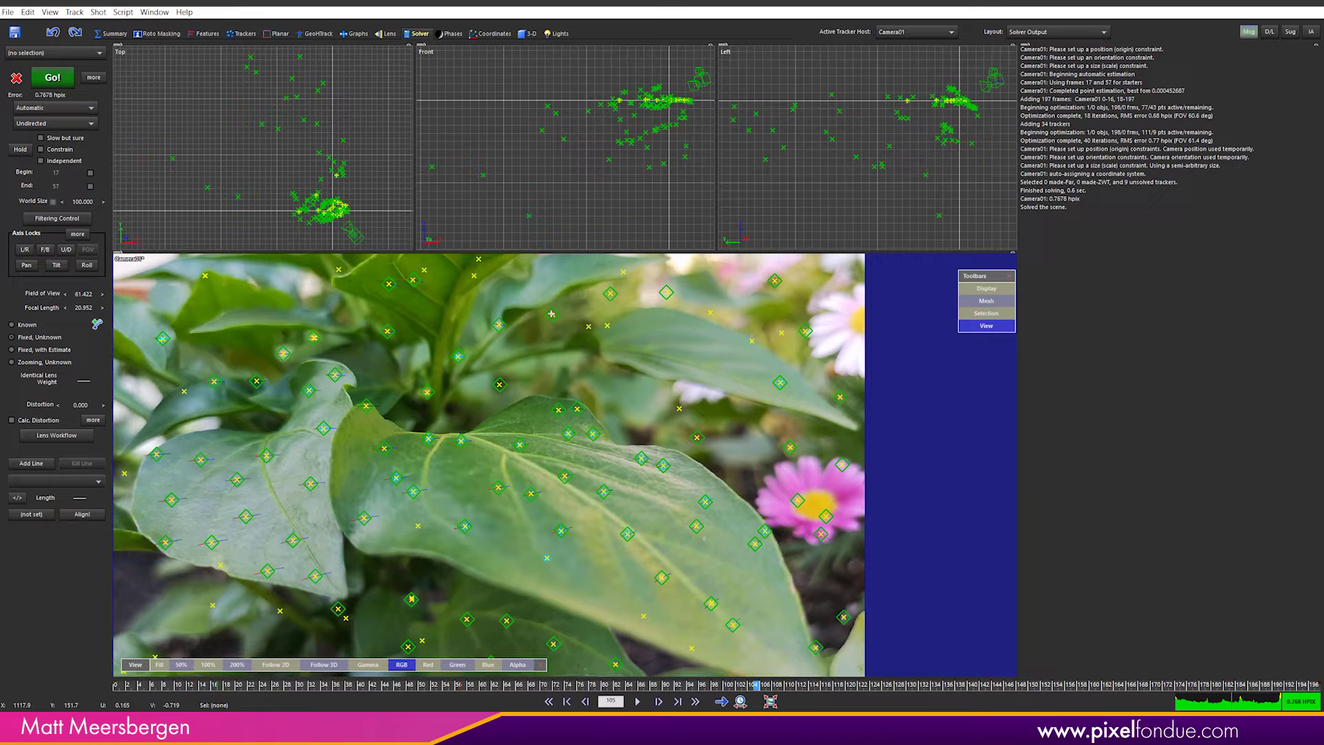
key(Delete)
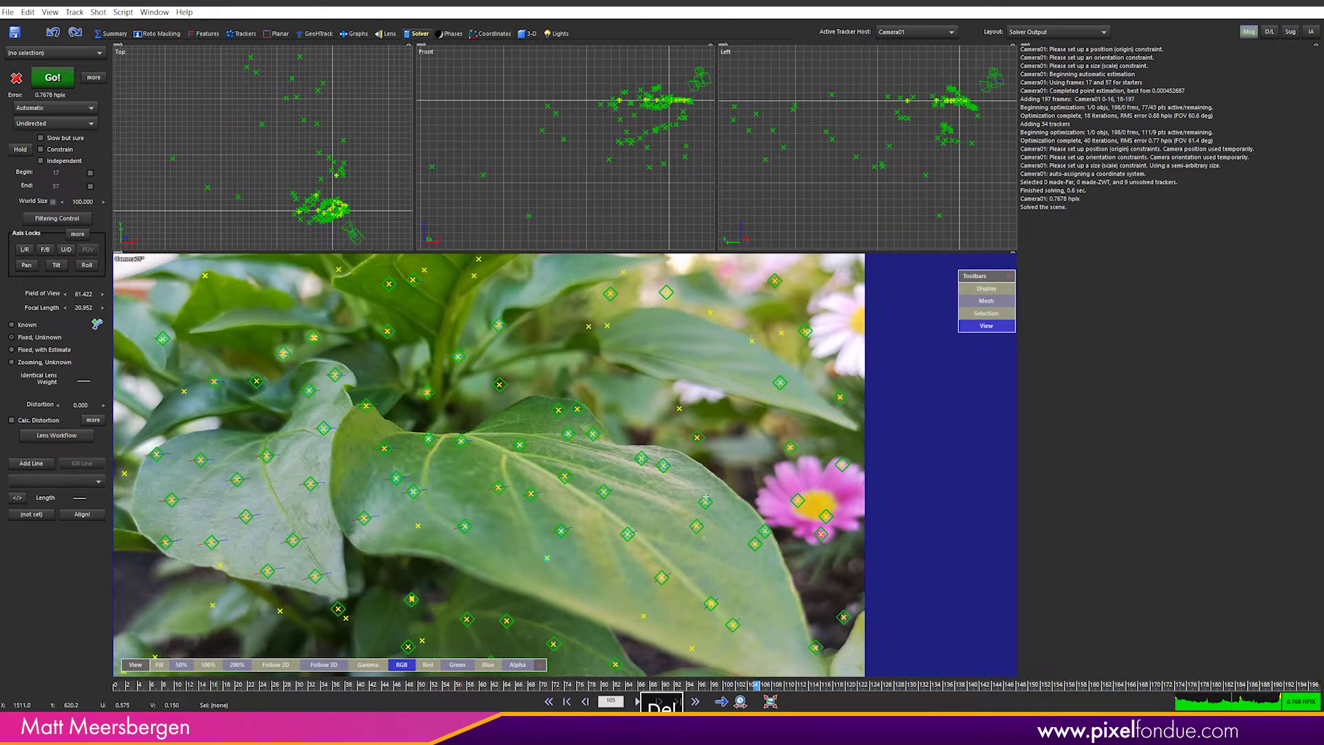
mouse_move(760, 686)
mouse_down()
mouse_move(213, 689)
mouse_move(339, 707)
mouse_move(758, 686)
mouse_up()
click(711, 312)
key(Delete)
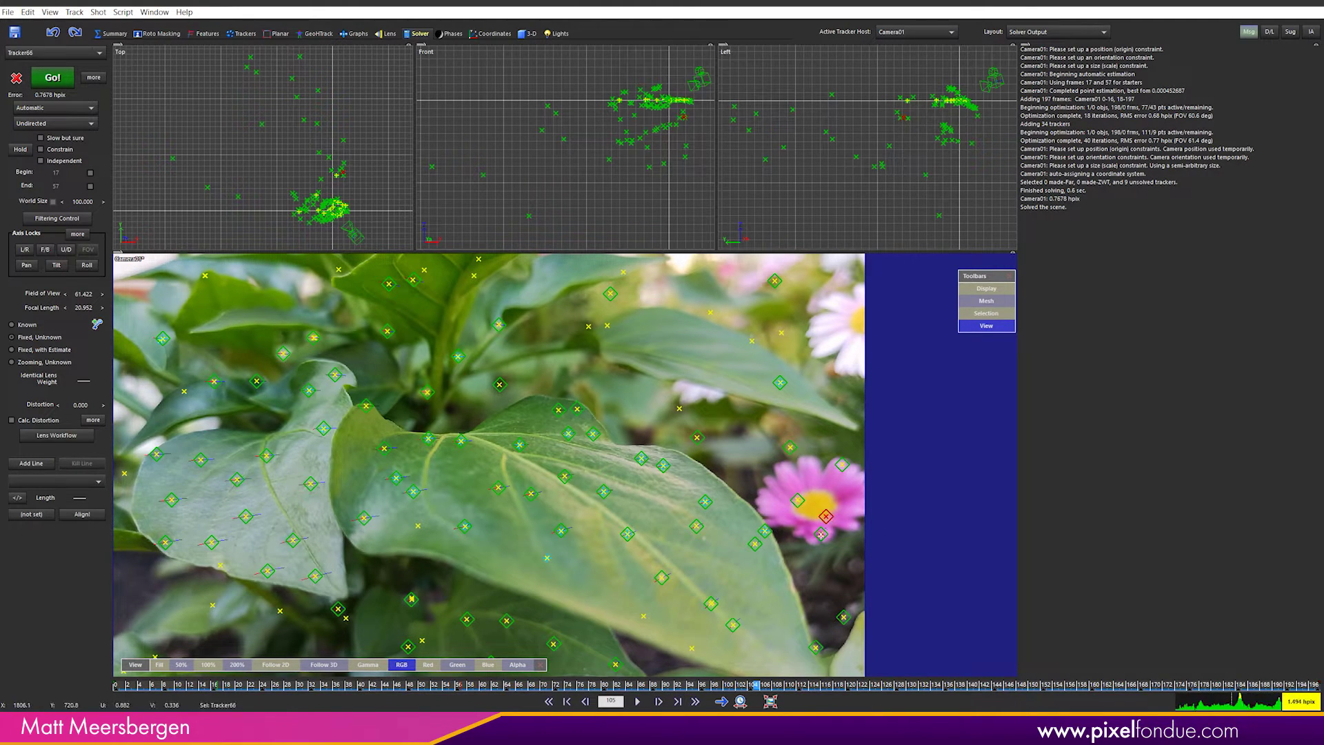
Step: Clean up all trackers with the default thresholds and apply the fix
click(98, 12)
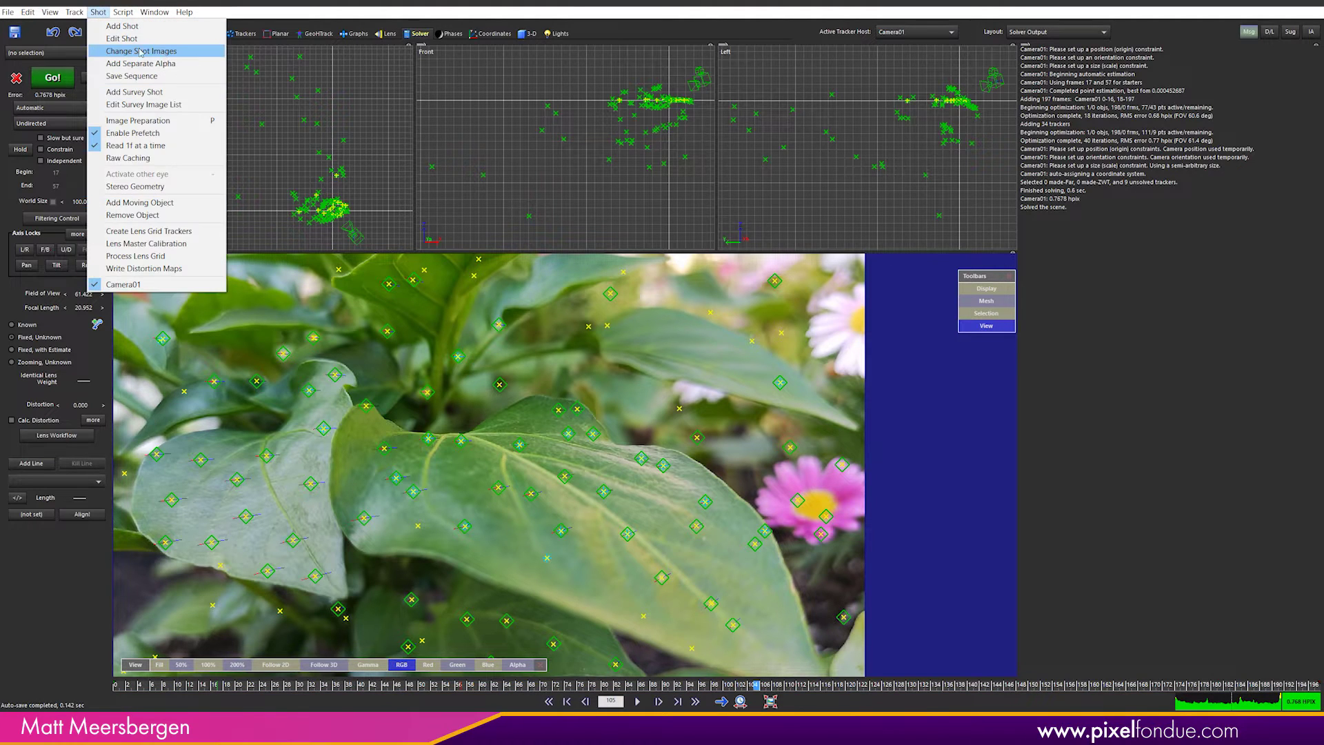
mouse_move(74, 12)
click(111, 51)
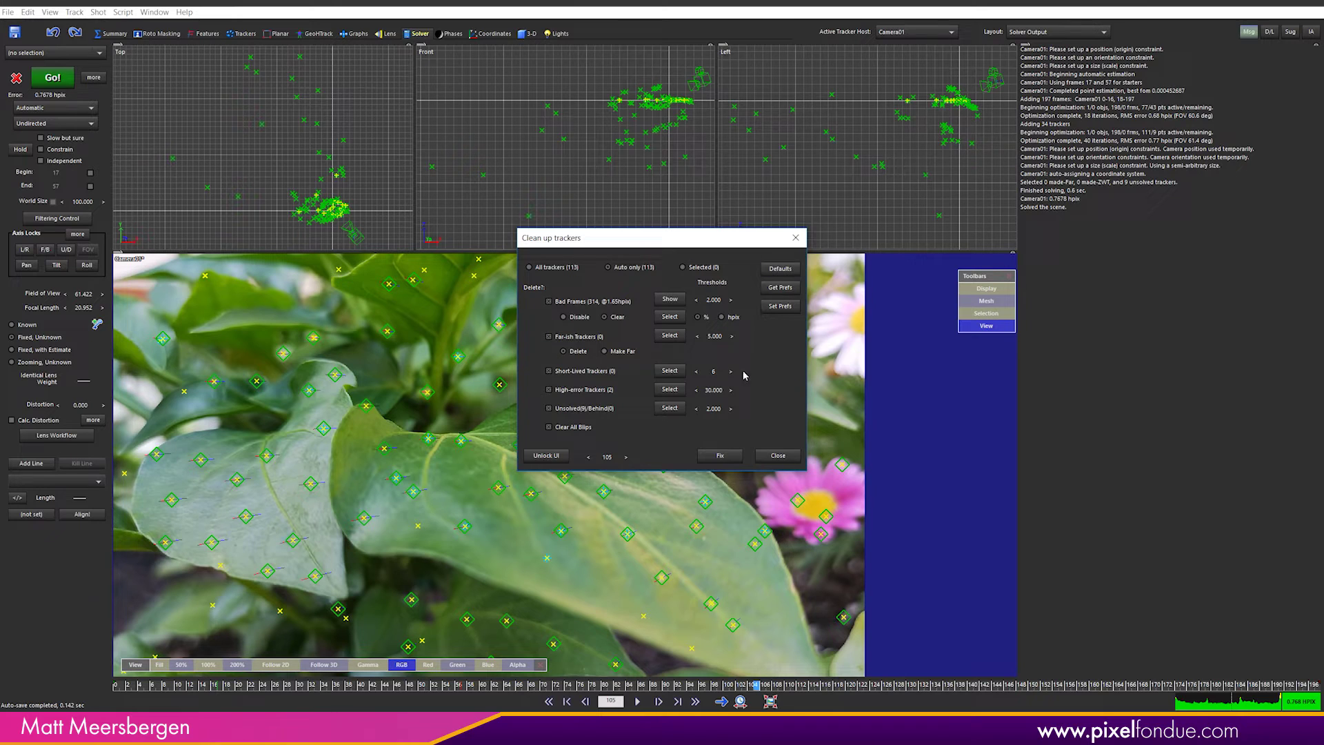
click(720, 455)
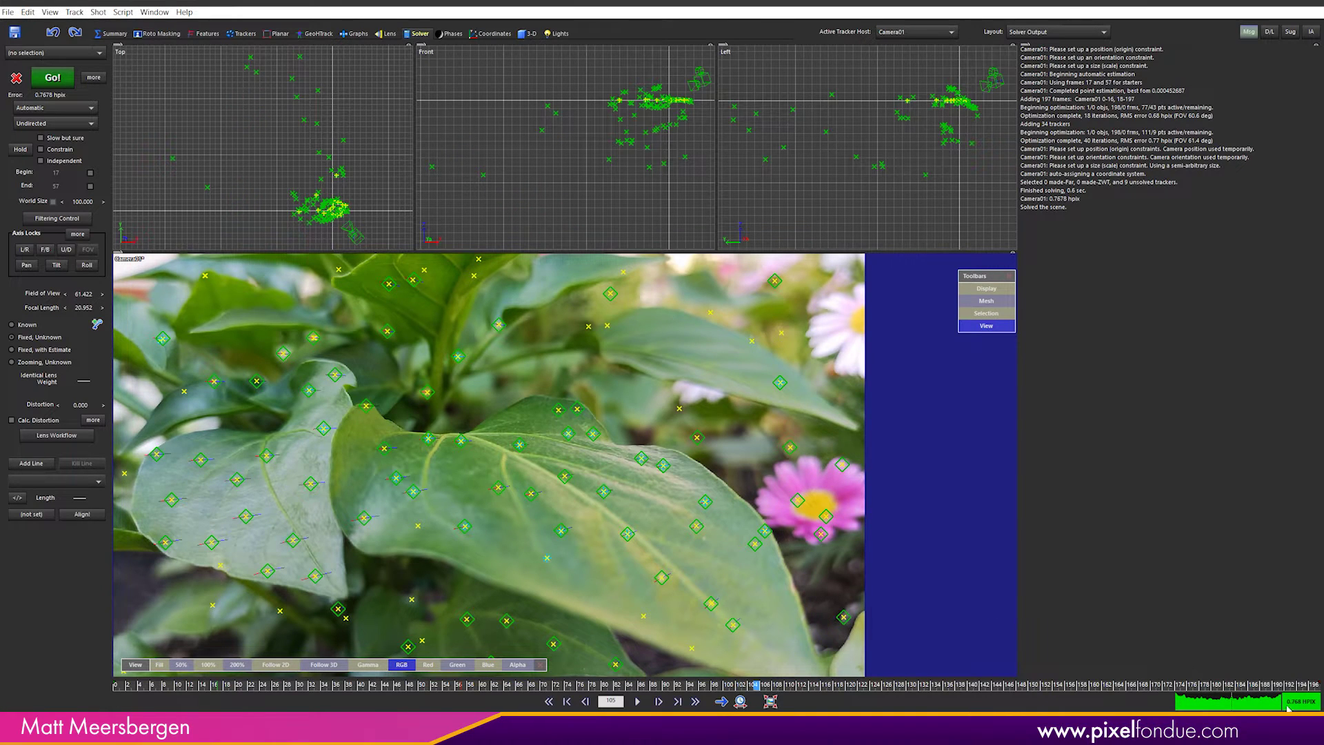
Step: Scrub to frame 131 and inspect individual trackers on the large leaf and in the background
drag(136, 686, 915, 673)
click(550, 478)
click(514, 497)
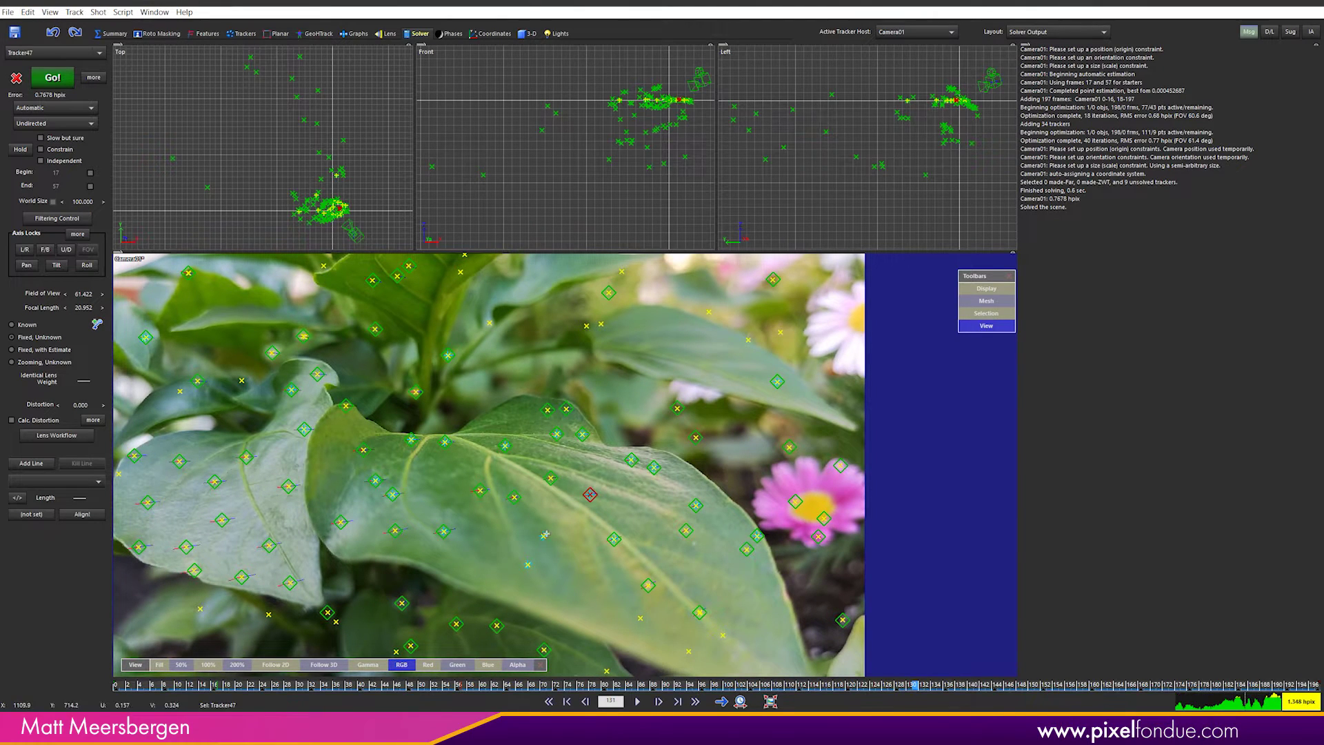
click(544, 536)
click(323, 265)
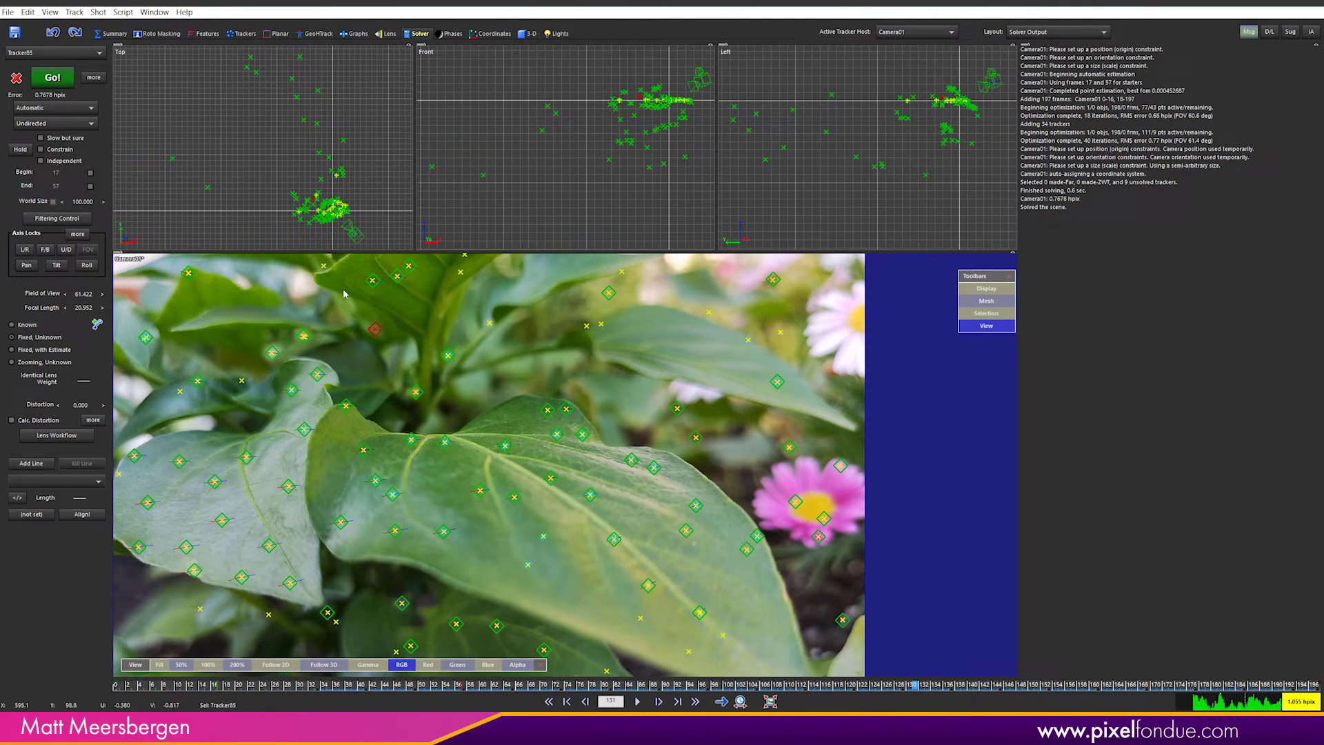
click(197, 380)
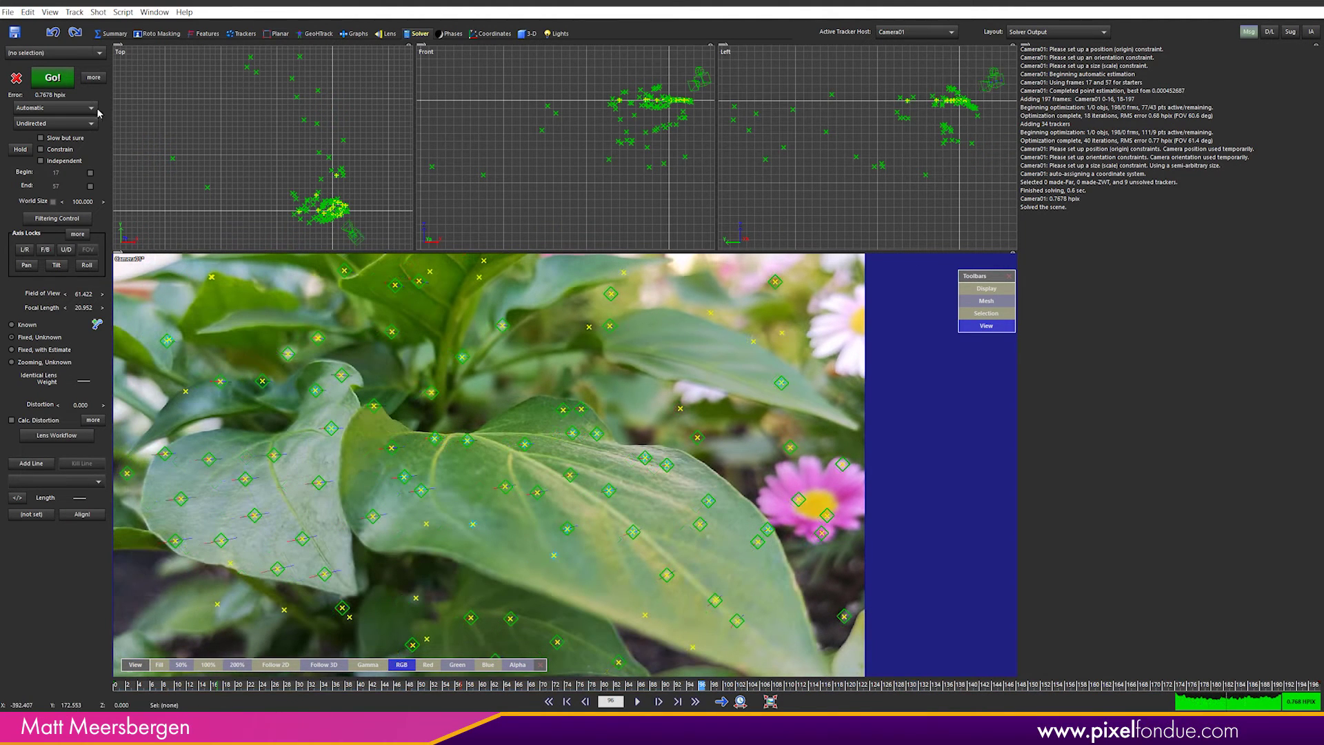
Step: Set the solver mode to Refine and solve the camera again, accepting the result
click(91, 108)
click(30, 147)
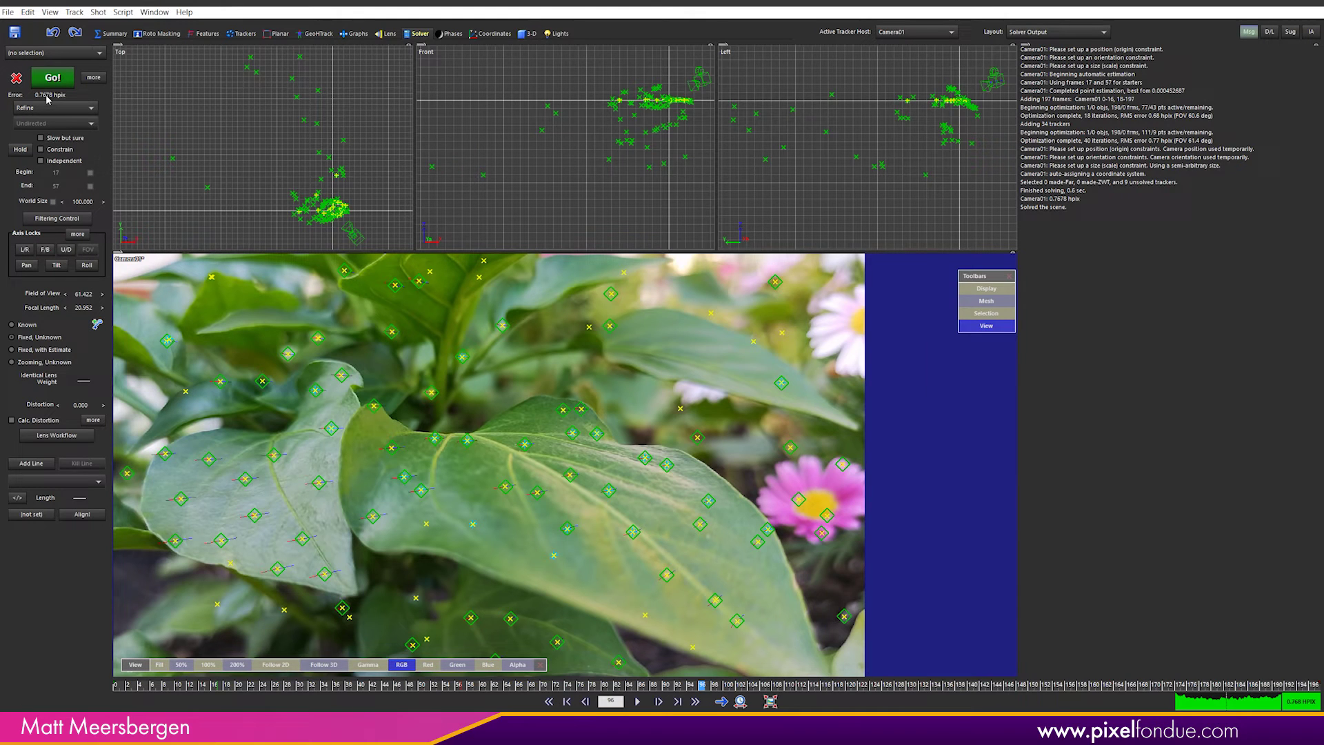
click(52, 77)
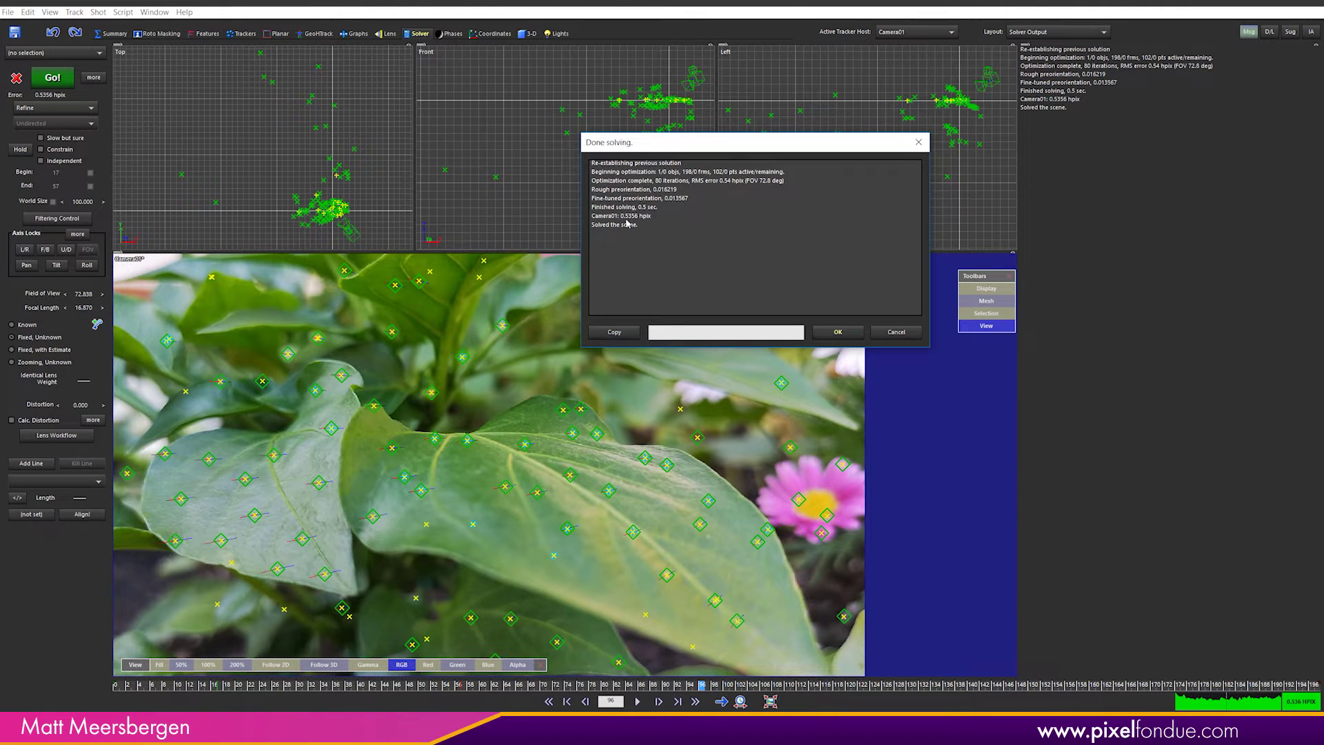
click(837, 331)
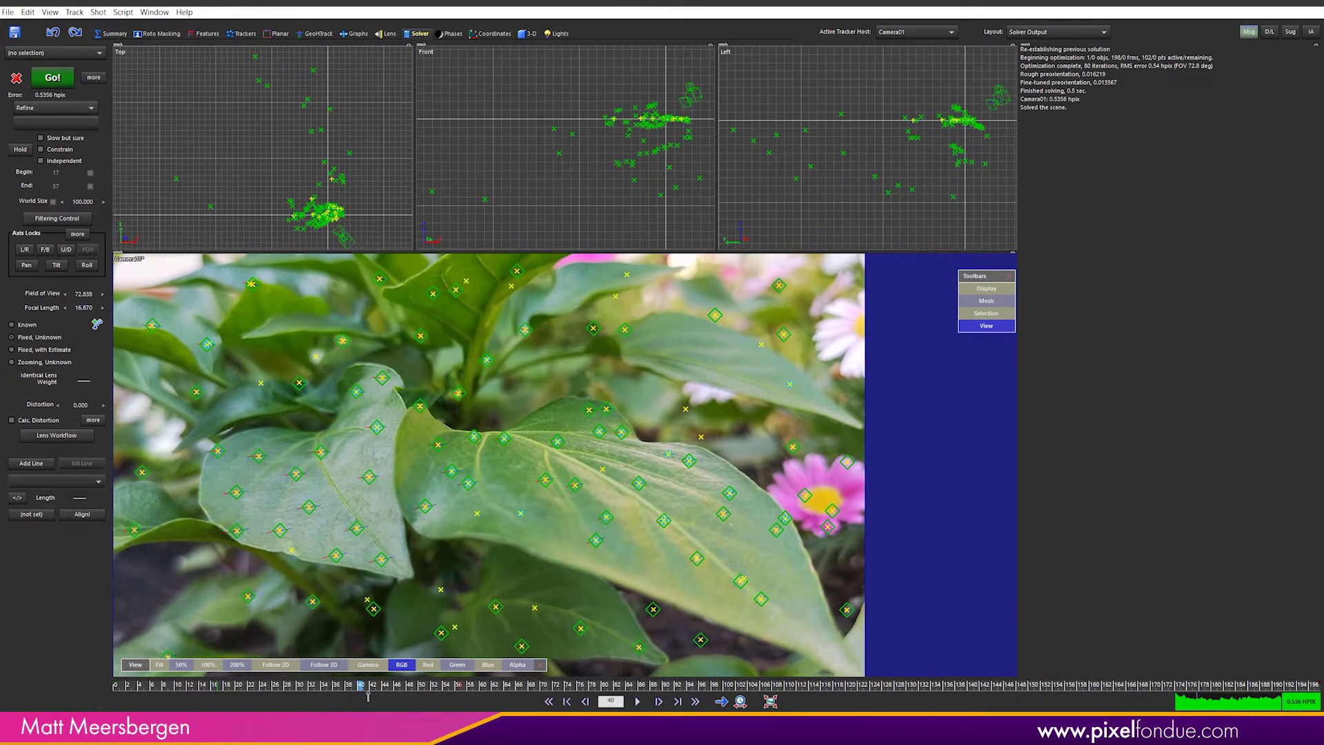
Step: At frame 0, select ten trackers across the upper surface of the large leaf and check their alignment in the Left view
mouse_move(940, 709)
mouse_down()
mouse_move(1209, 705)
mouse_move(95, 696)
mouse_up()
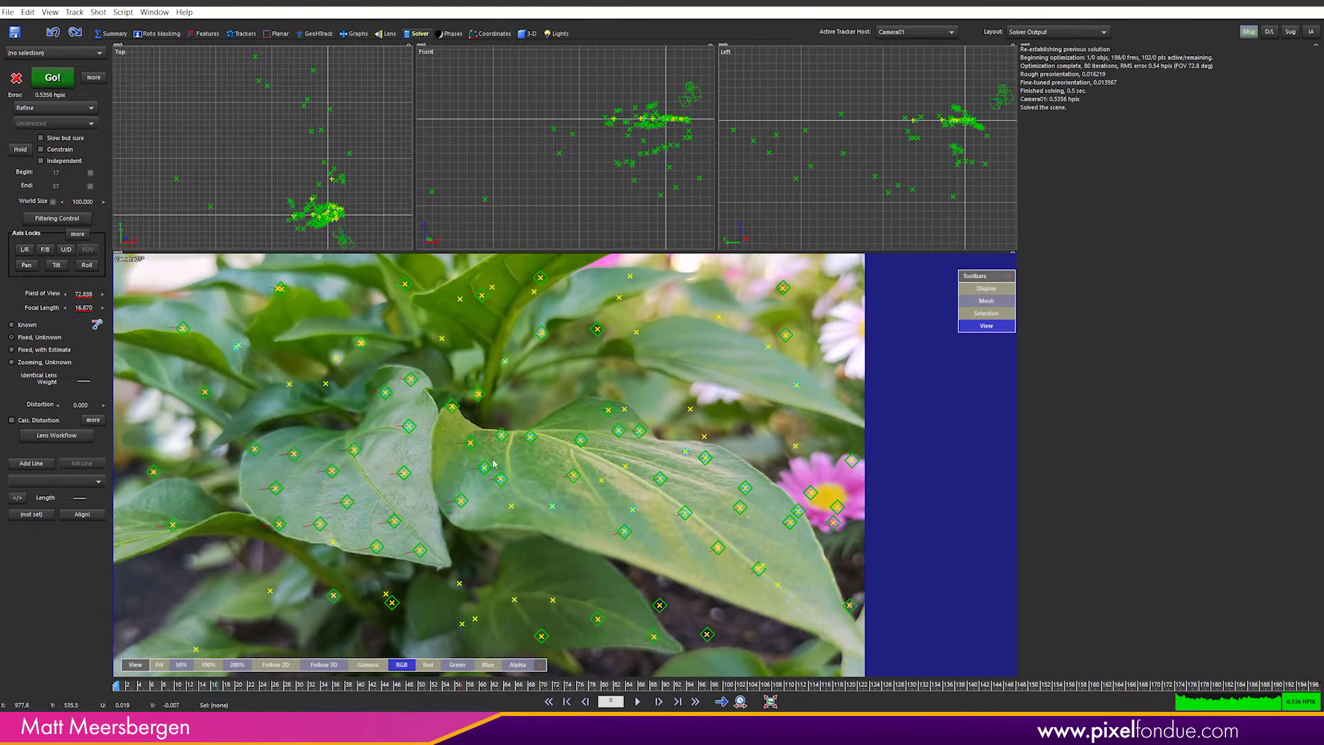
click(500, 435)
ctrl+click(530, 437)
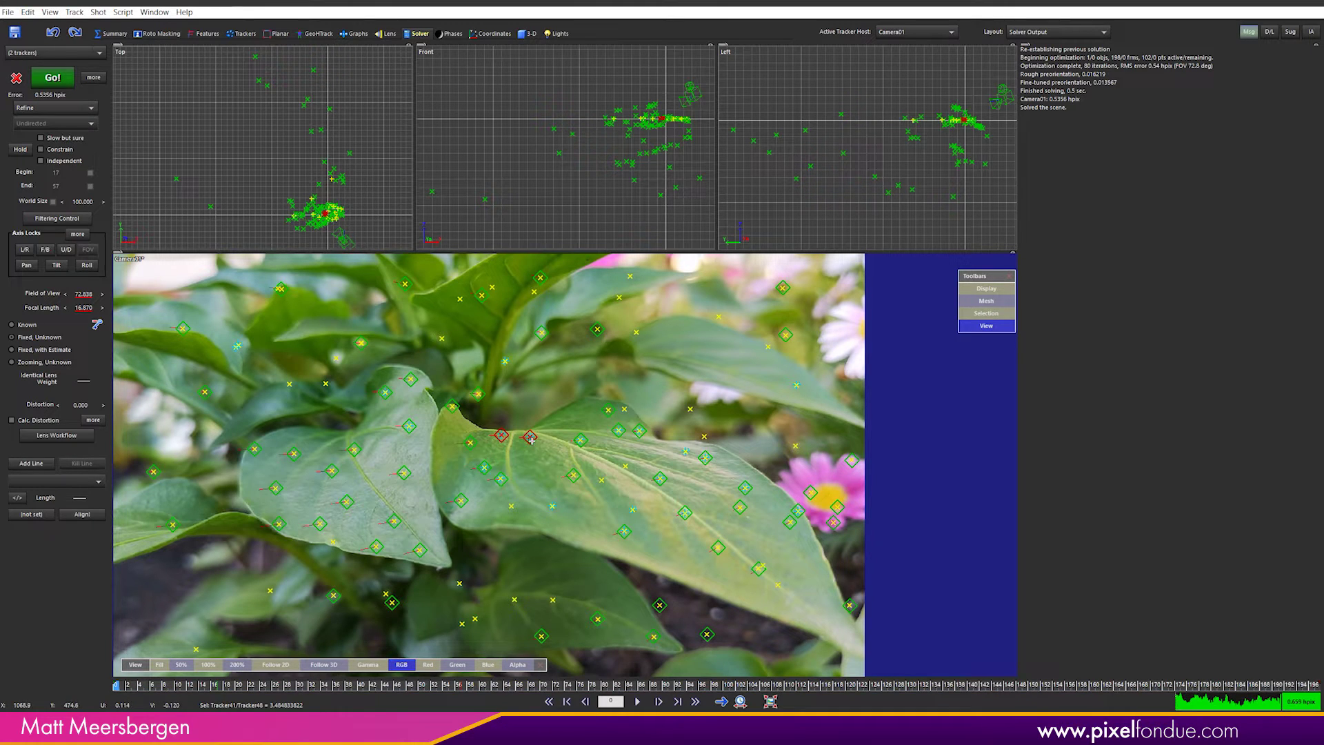
ctrl+click(581, 439)
ctrl+click(640, 431)
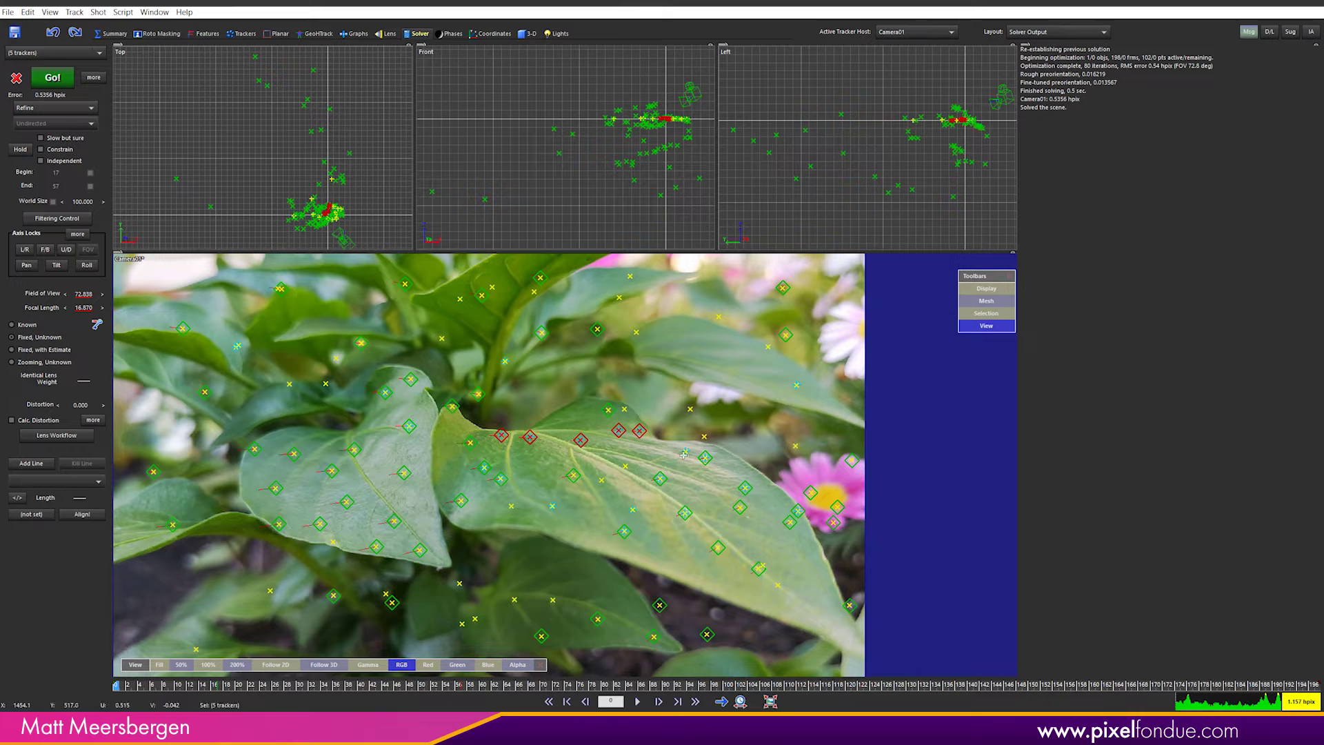
ctrl+click(685, 452)
ctrl+click(660, 478)
ctrl+click(705, 457)
ctrl+click(625, 466)
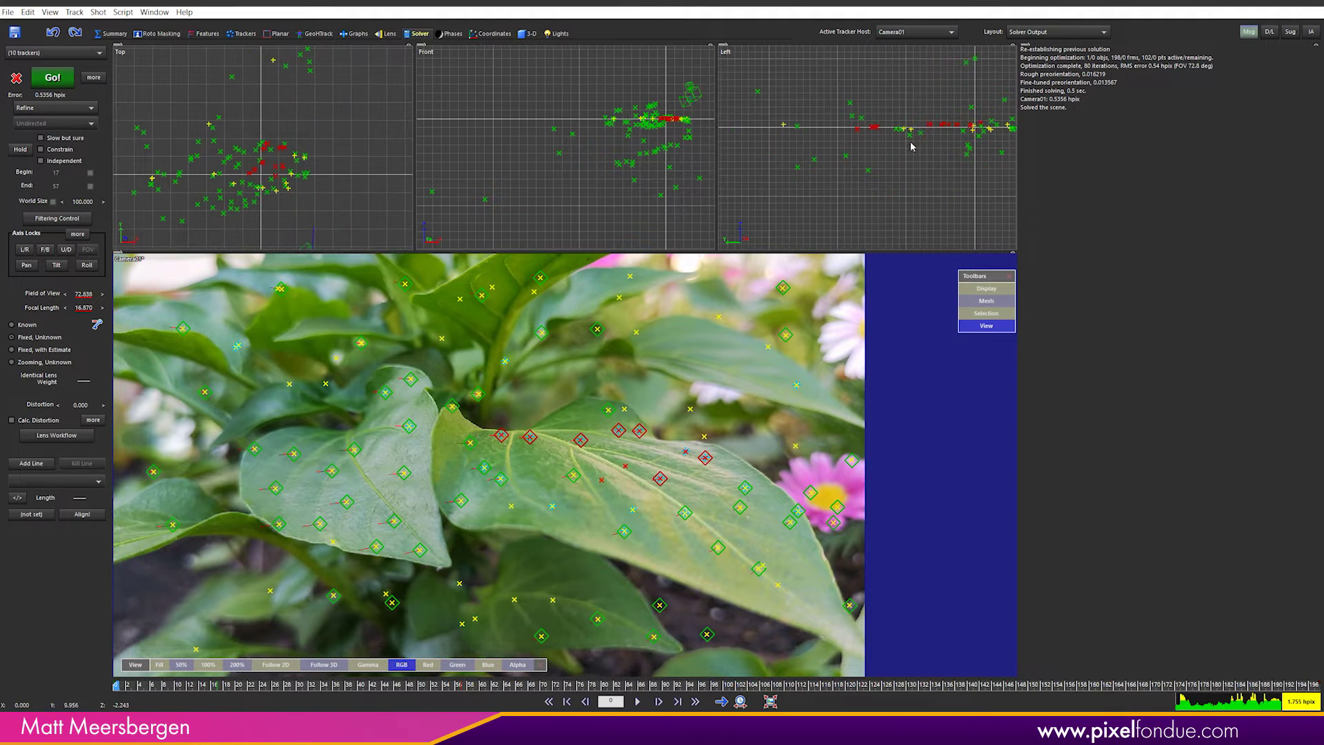
middle_drag(915, 114, 843, 148)
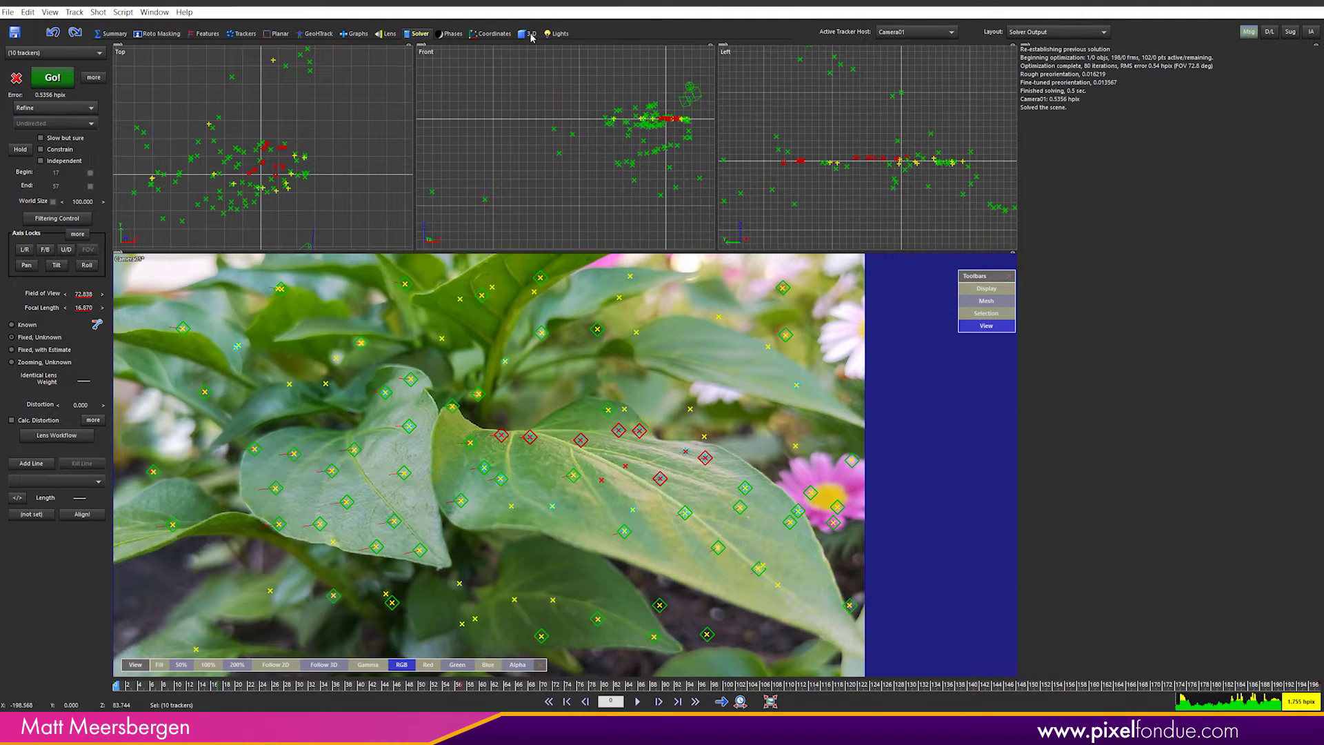
Step: Switch to the 3-D workspace with the Perspective layout and bring the selected trackers into view
click(529, 33)
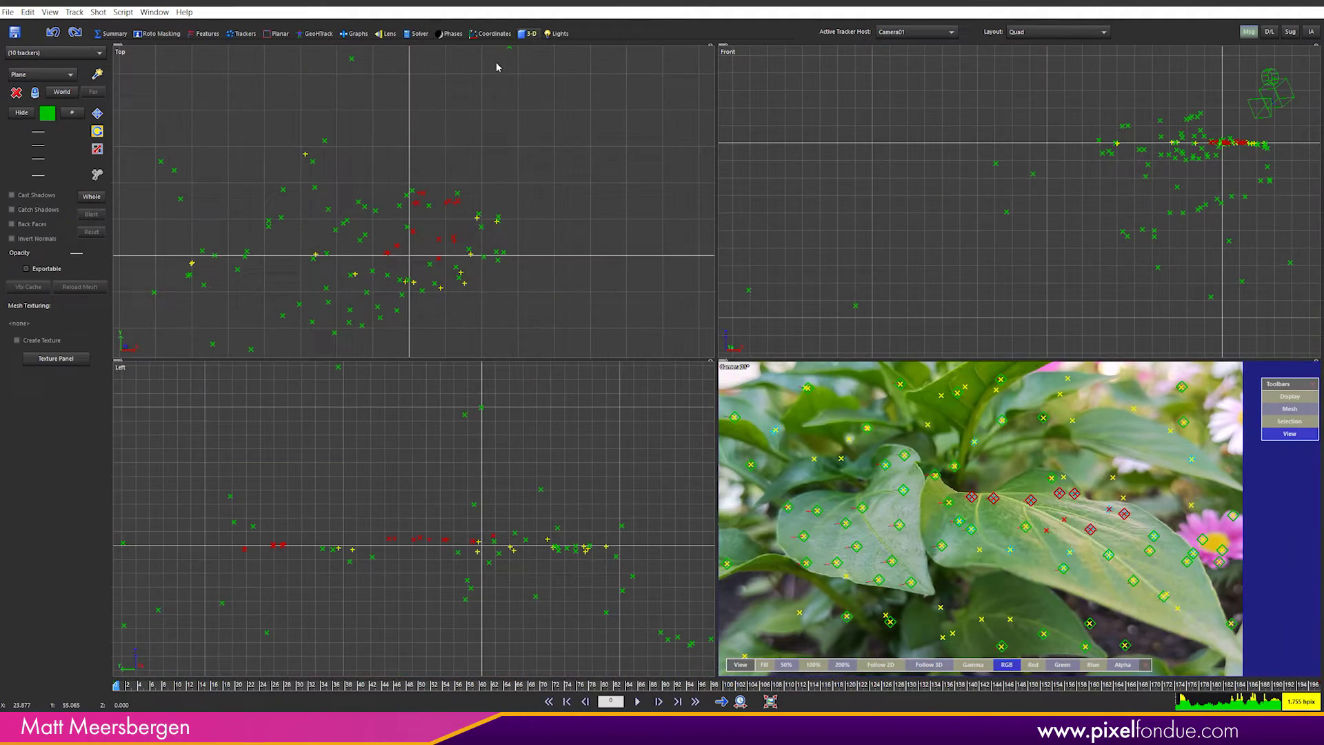
click(1045, 33)
click(1027, 71)
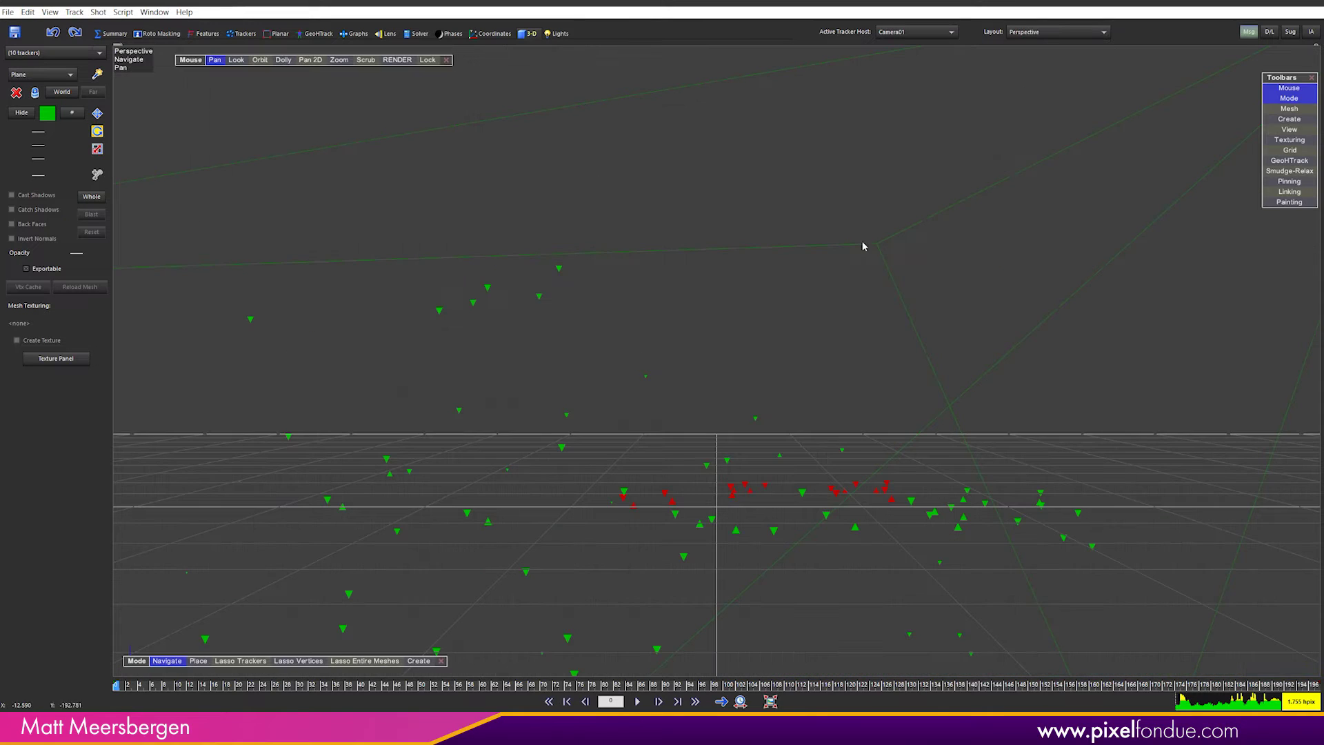
scroll(887, 317, down, 8)
scroll(887, 317, up, 8)
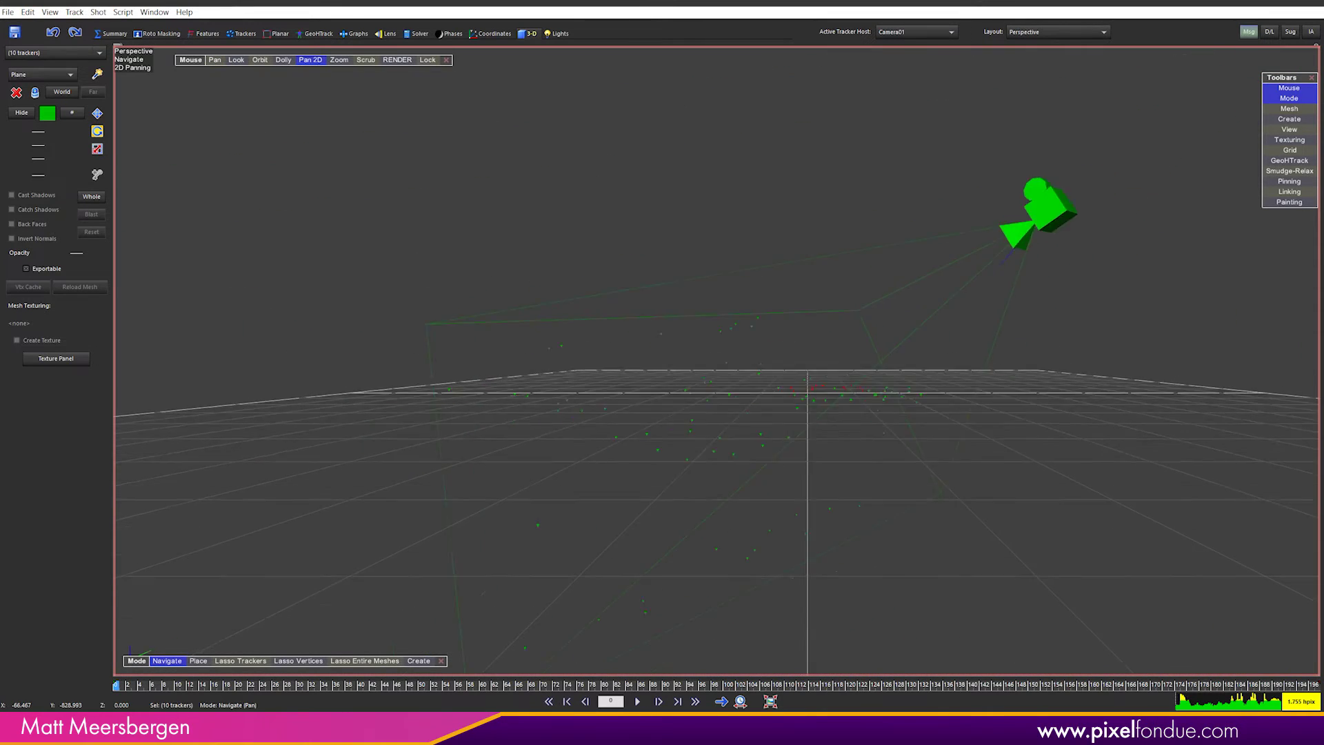
Step: Align the grid to the selected leaf trackers and make that grid the ground
right_click(888, 497)
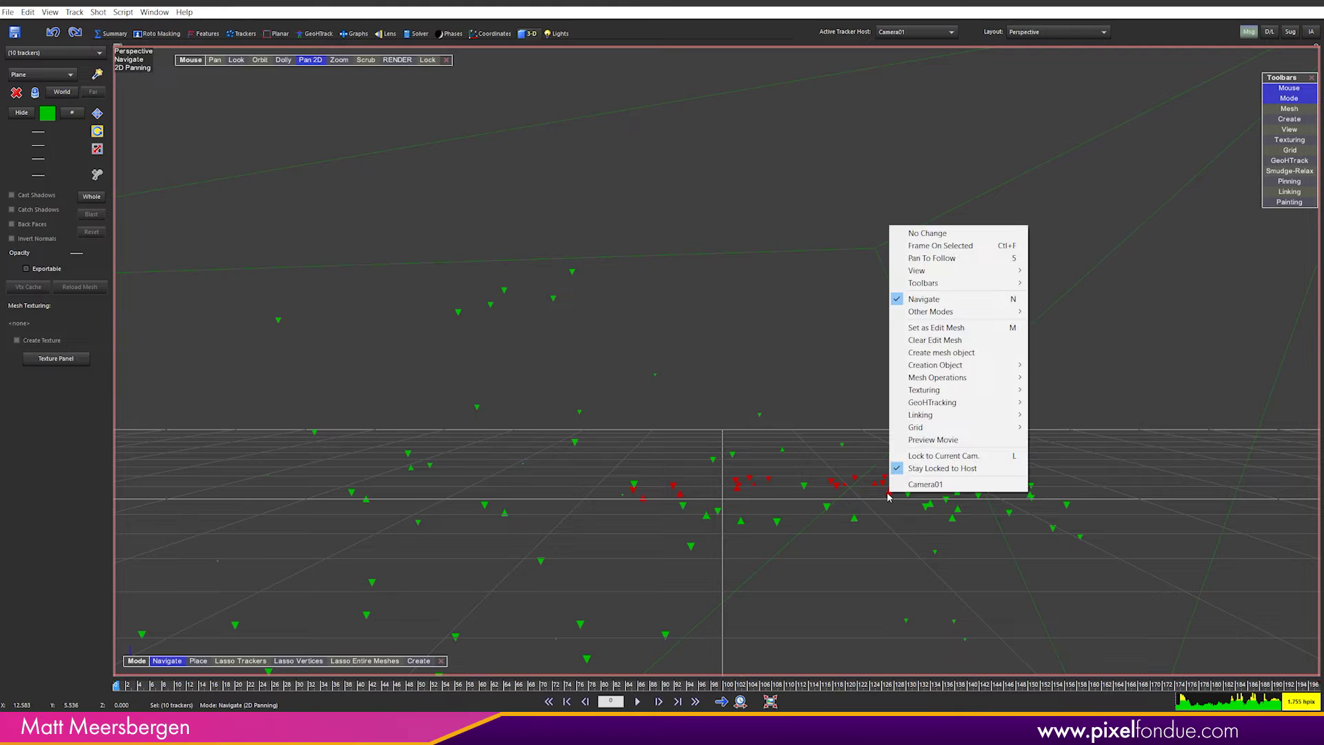
mouse_move(941, 428)
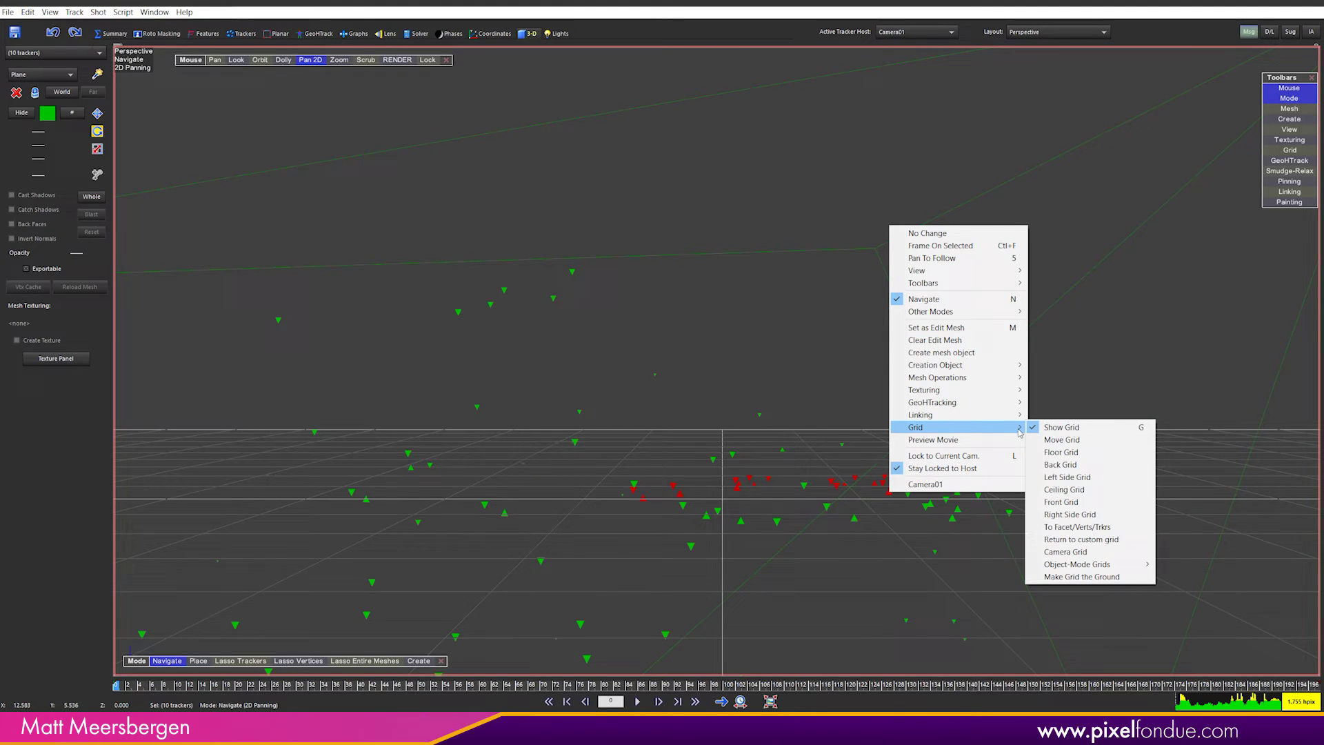
click(1076, 527)
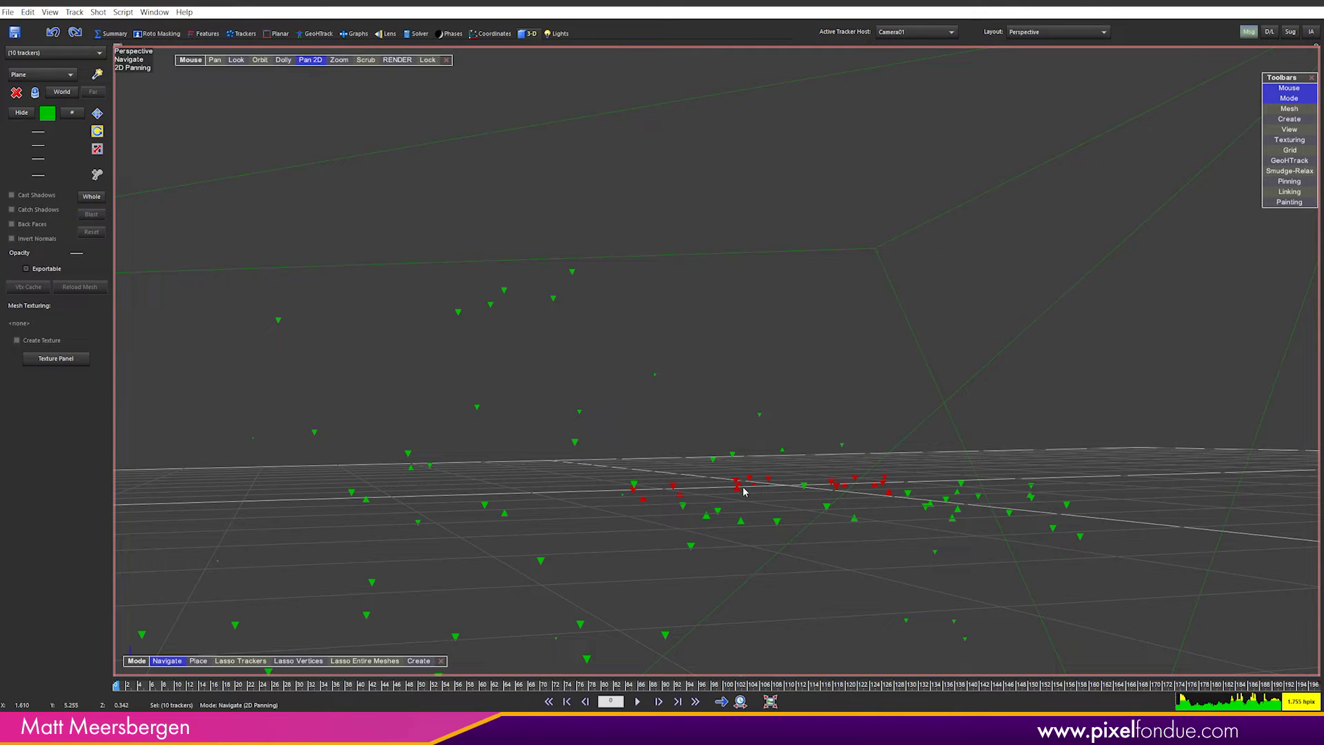
right_click(791, 486)
mouse_move(798, 425)
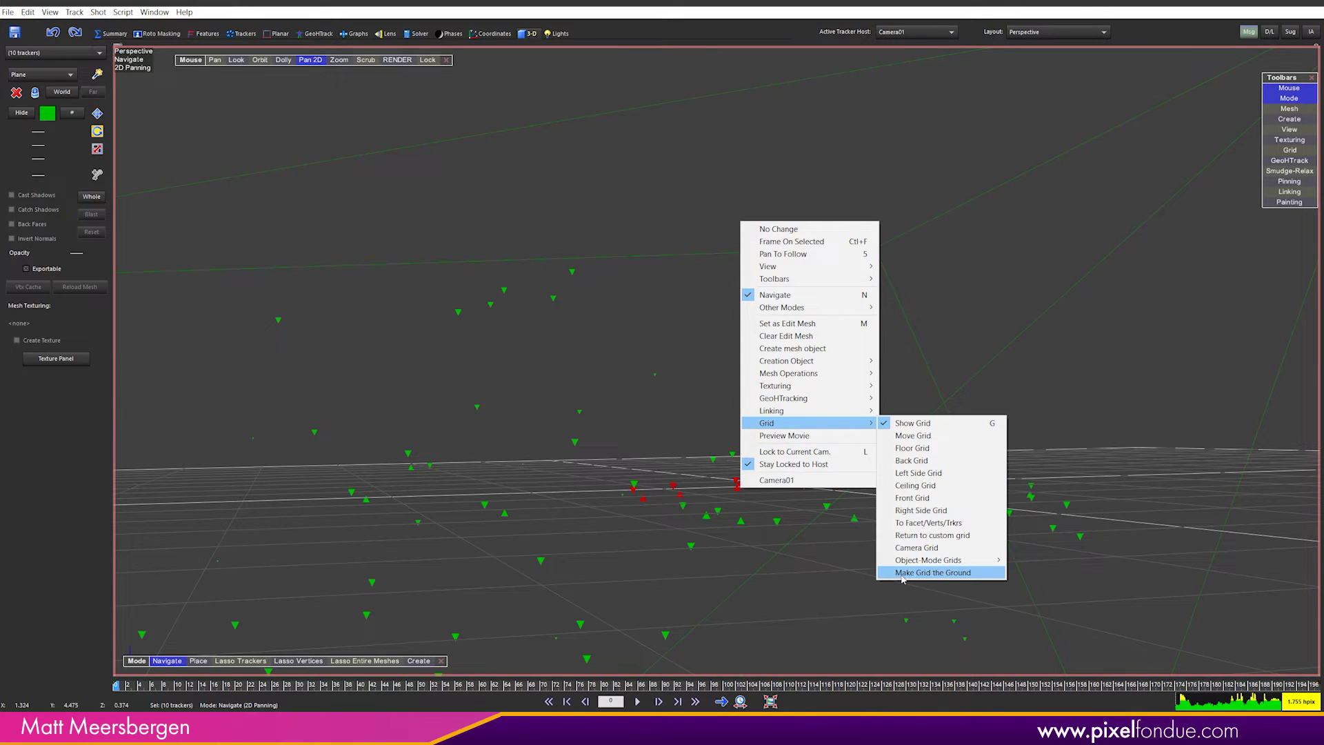
click(927, 573)
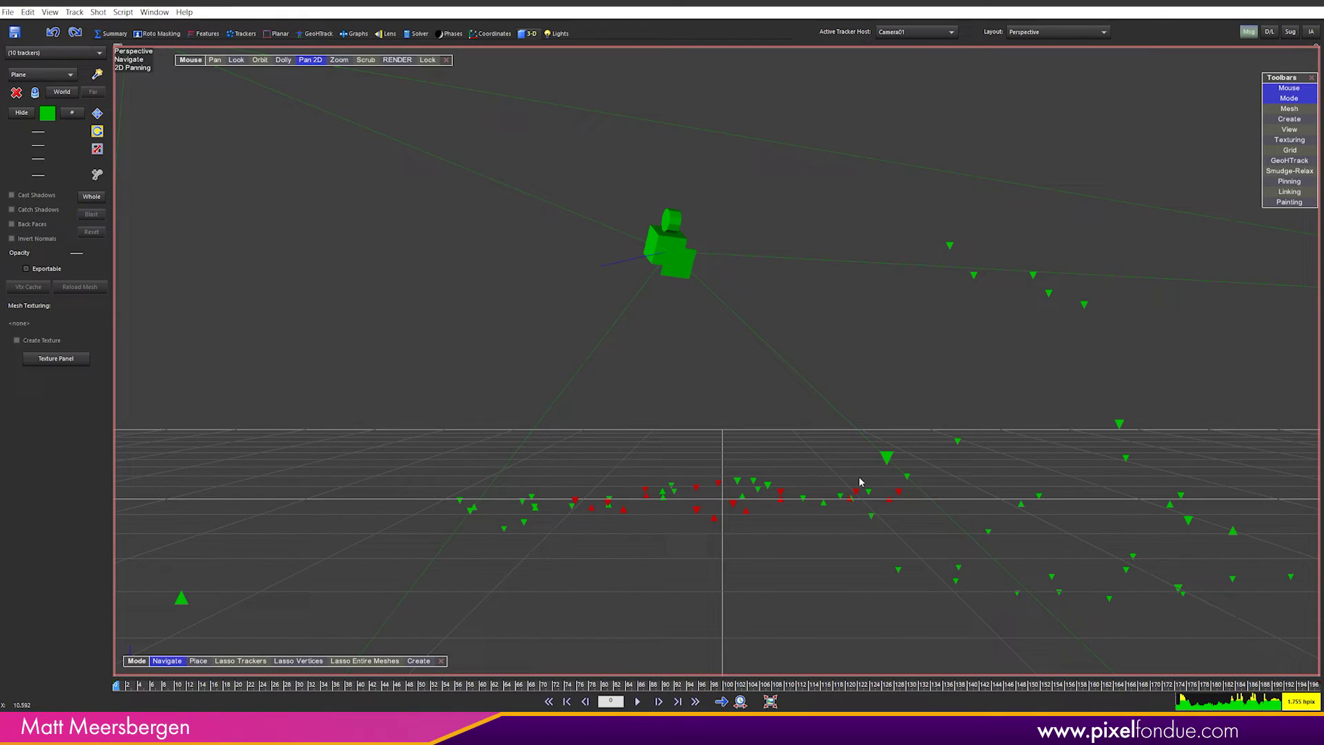
Step: Switch to the Quad layout and scrub the opening frames back to frame 0
click(1101, 36)
click(1038, 54)
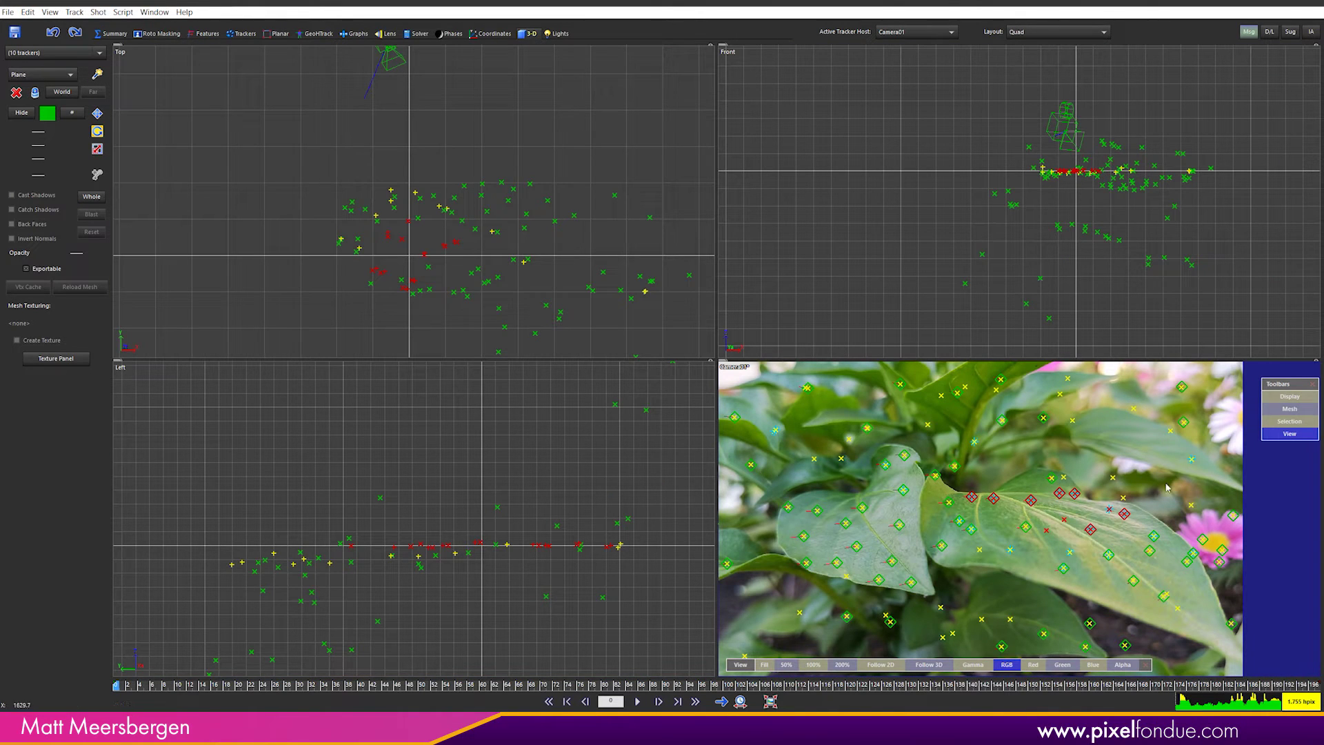
mouse_move(135, 687)
mouse_down()
mouse_move(848, 685)
mouse_move(116, 685)
mouse_up()
Step: Draw a plane about 21 by 16 units over the leaf trackers in the Top view, rotate it about -33.7 degrees, and scrub to check it
click(138, 112)
click(25, 77)
click(33, 115)
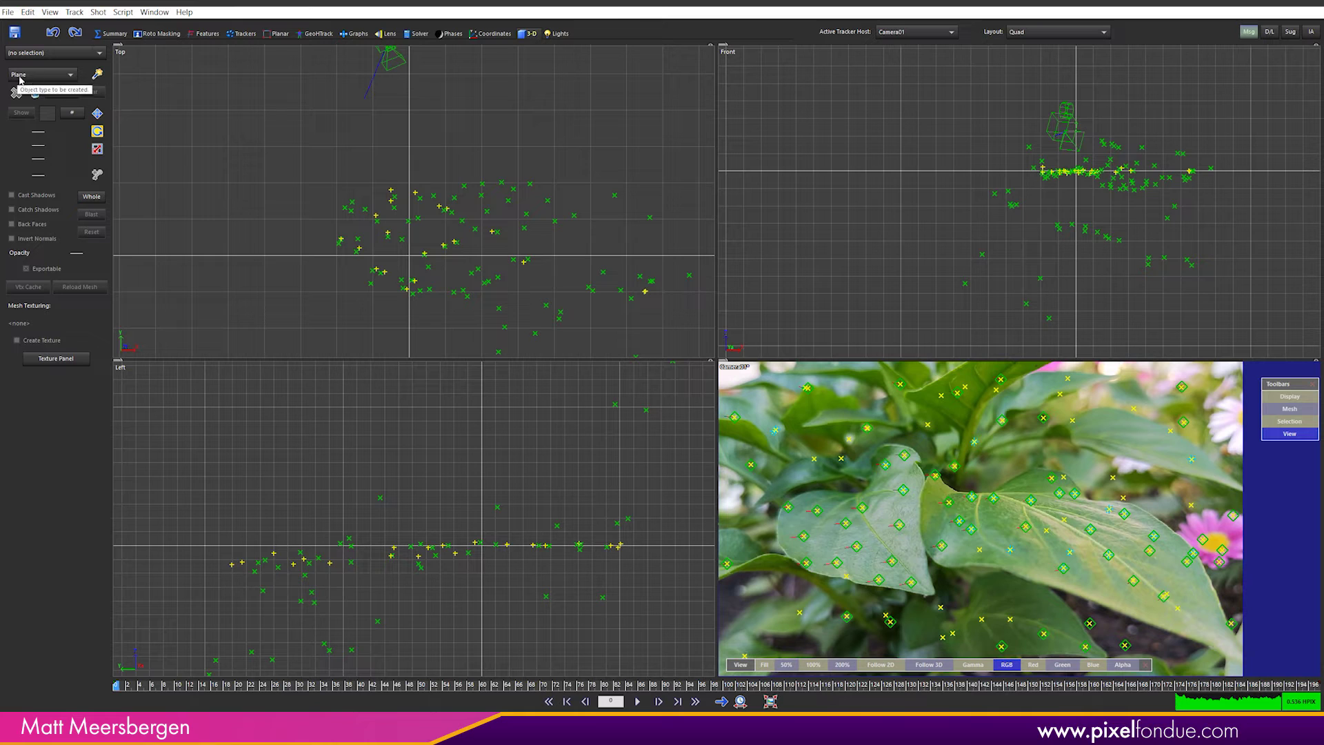
click(96, 75)
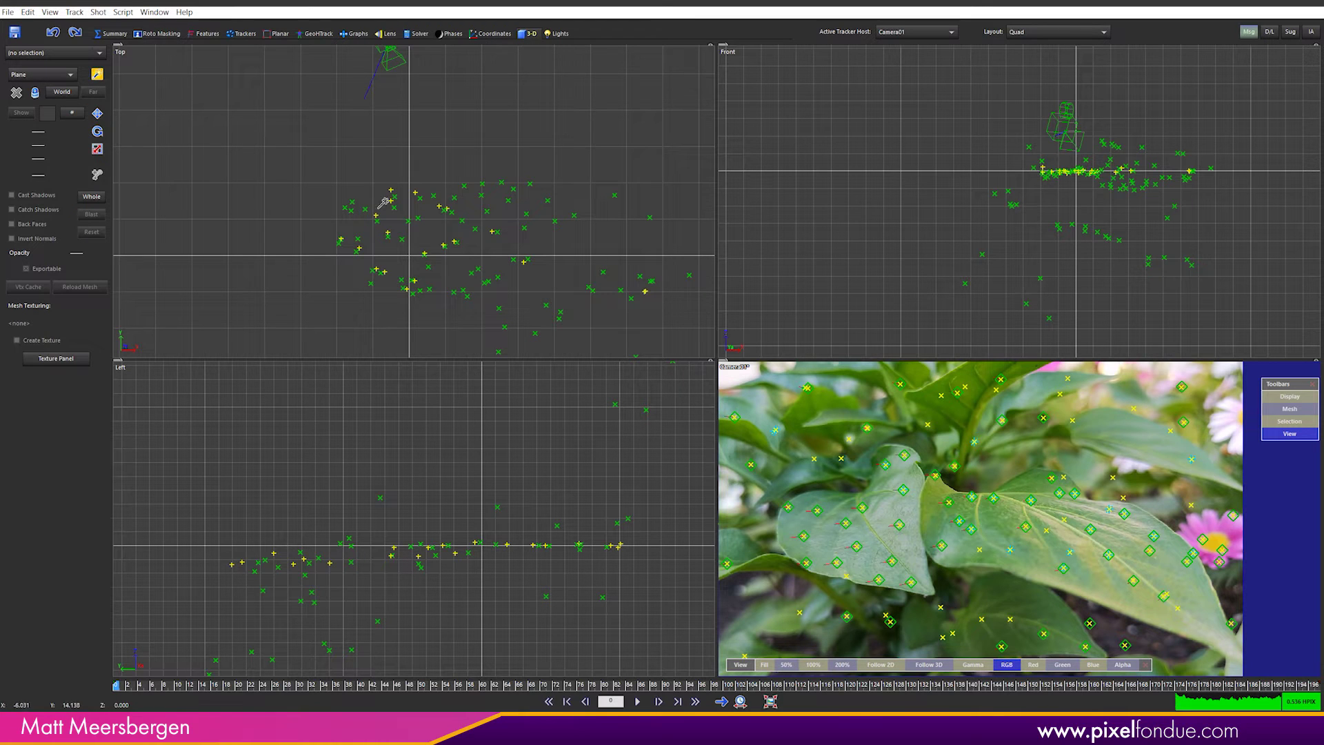
drag(381, 227, 456, 277)
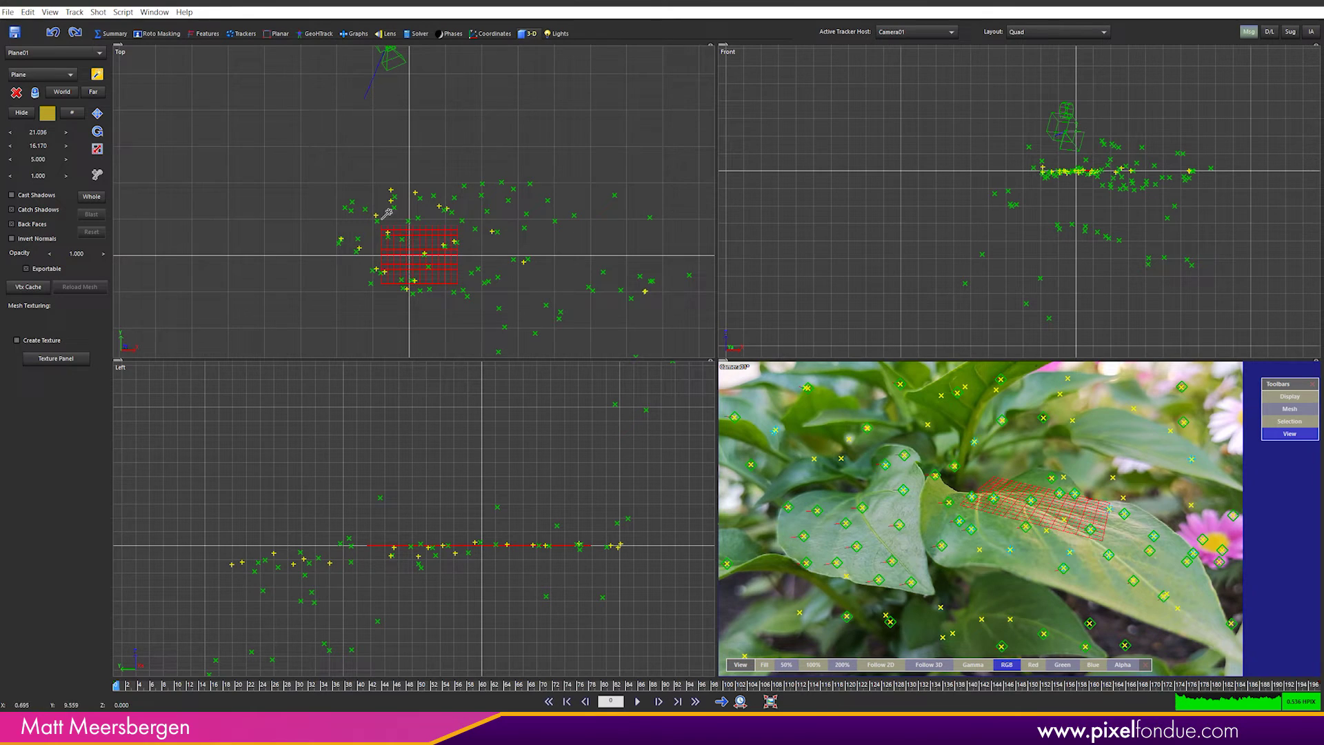
drag(426, 255, 405, 284)
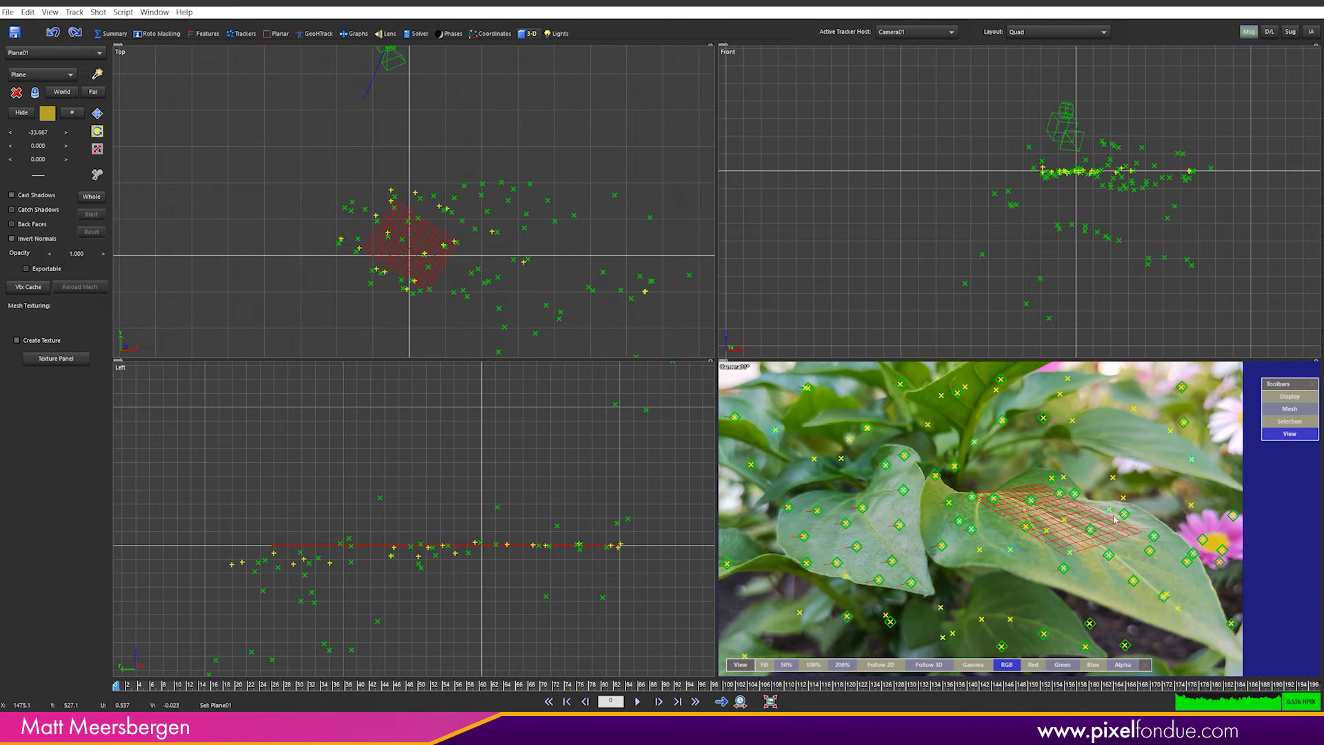
drag(119, 686, 1279, 657)
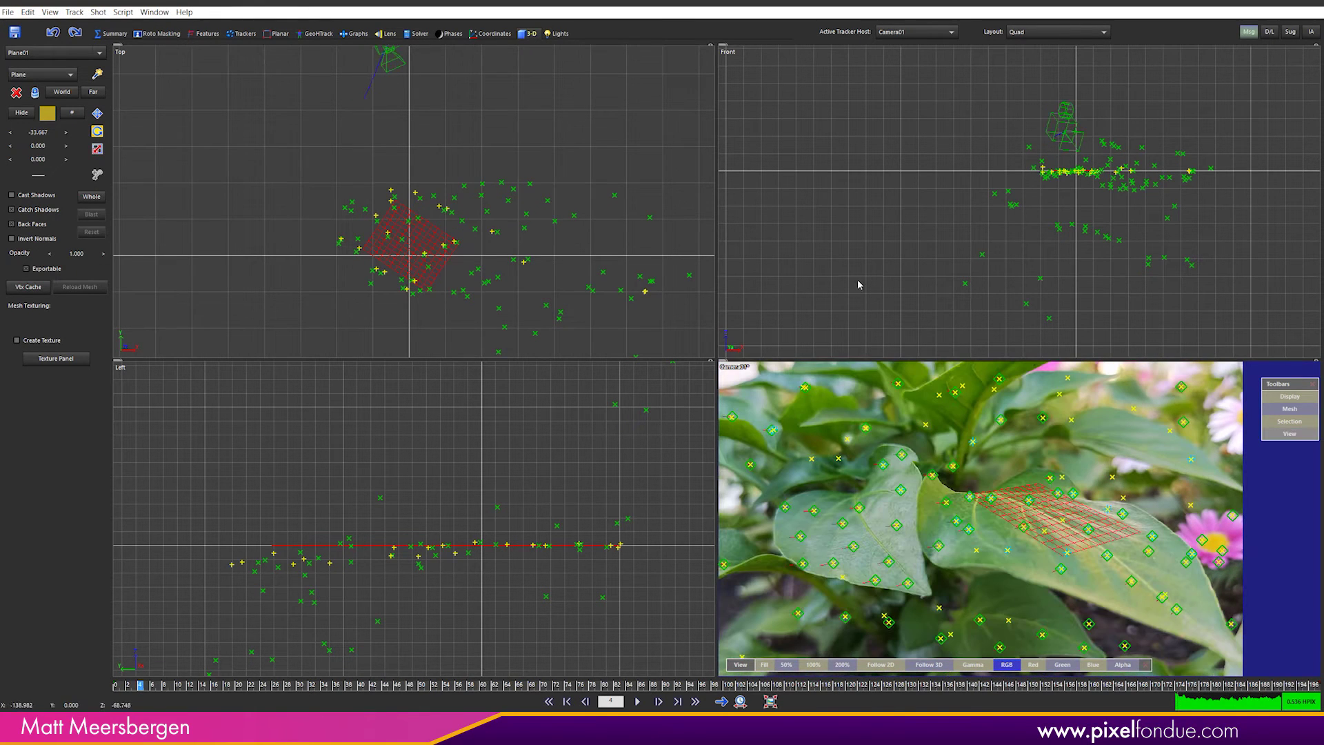
Step: Export the tracked scene as a Modo Perl script, replacing Leaf_CU_tracked.pl and accepting the export settings in millimeters
click(15, 12)
mouse_move(425, 159)
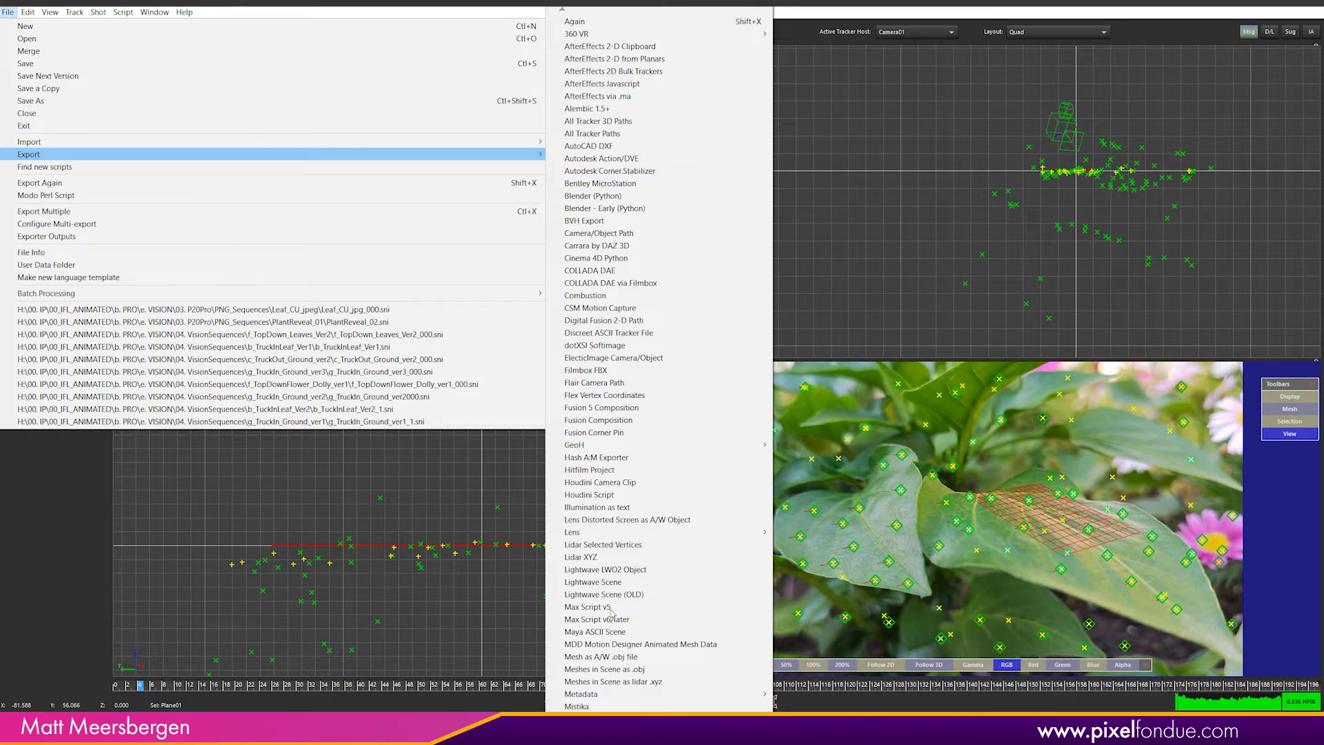
click(588, 718)
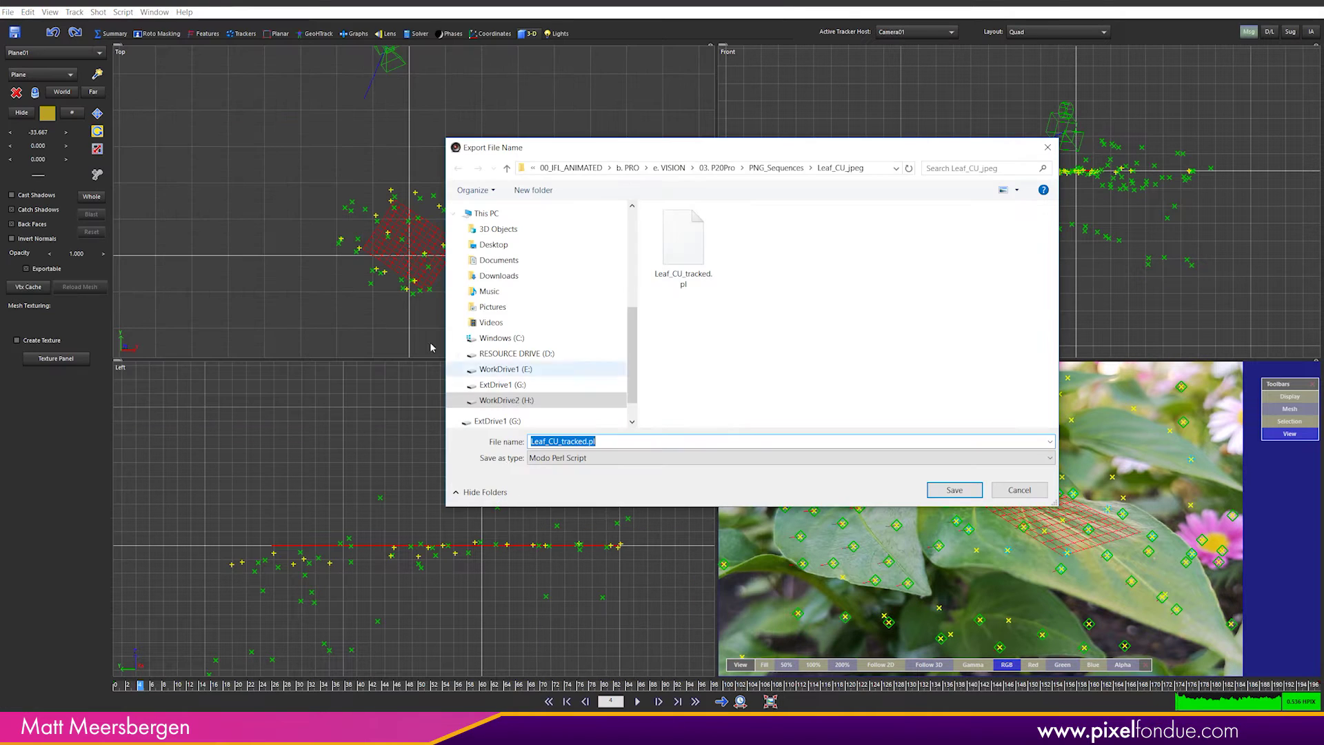
double_click(698, 242)
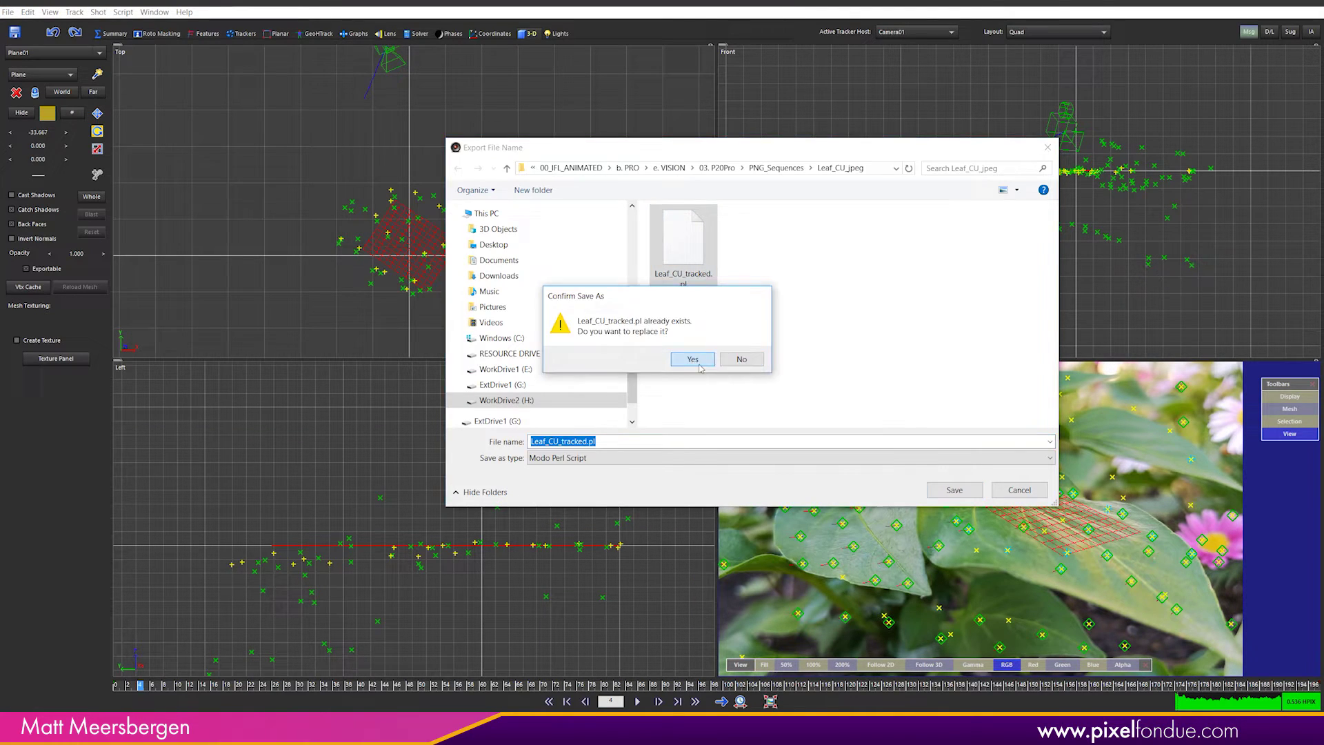
click(690, 360)
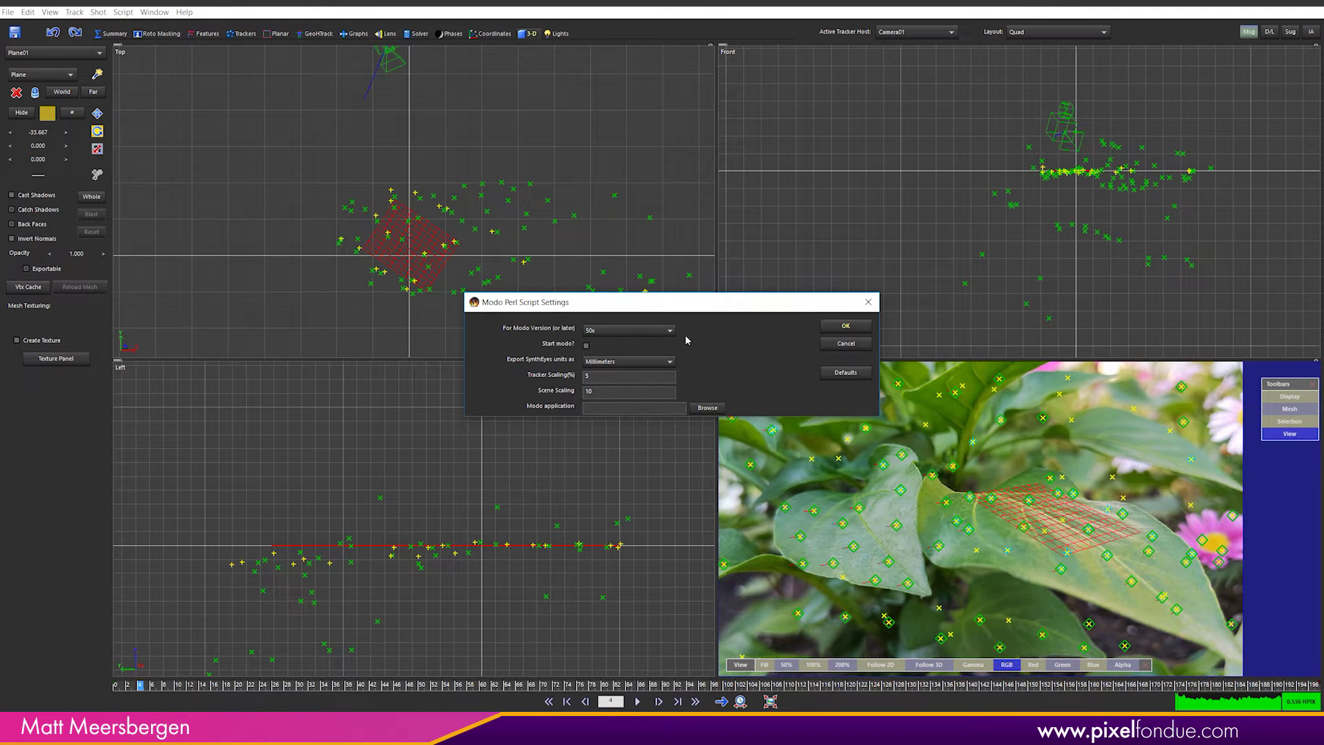
click(846, 326)
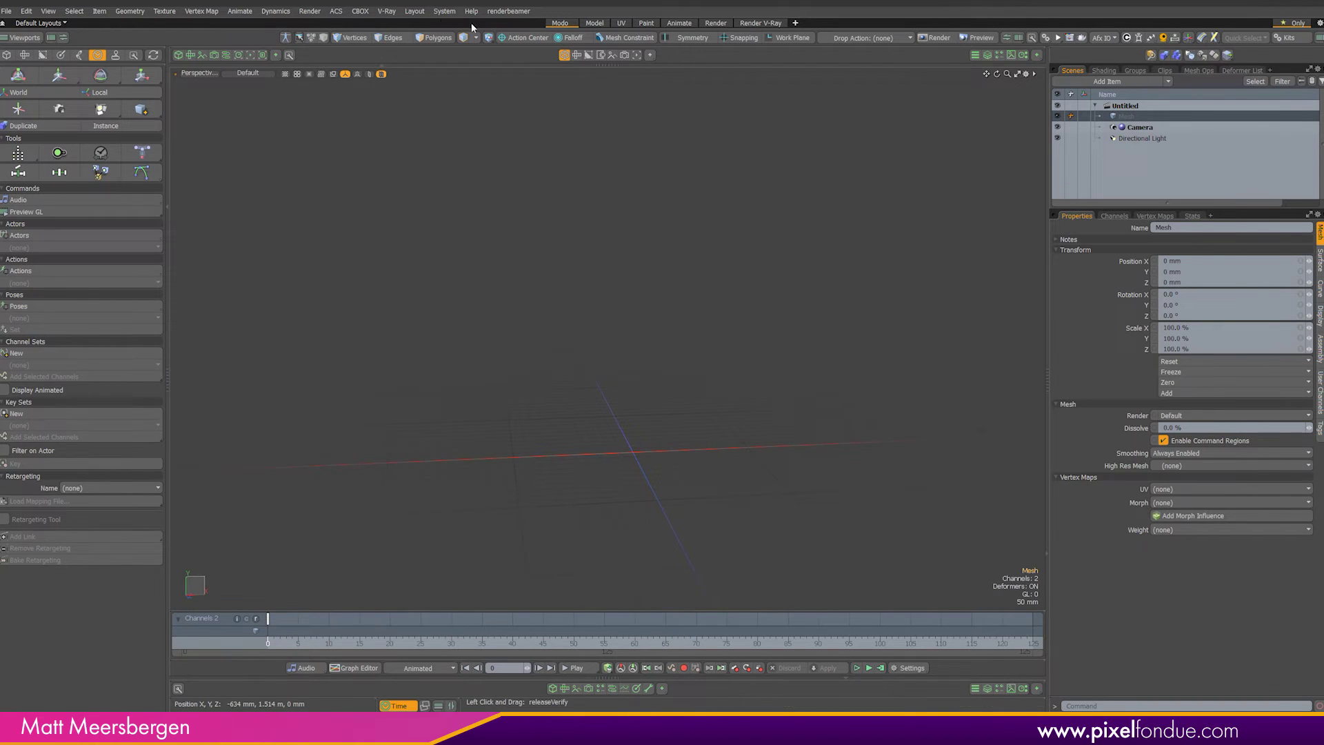
Step: Switch to Modo and run the exported script Leaf_CU_tracked.pl
click(445, 11)
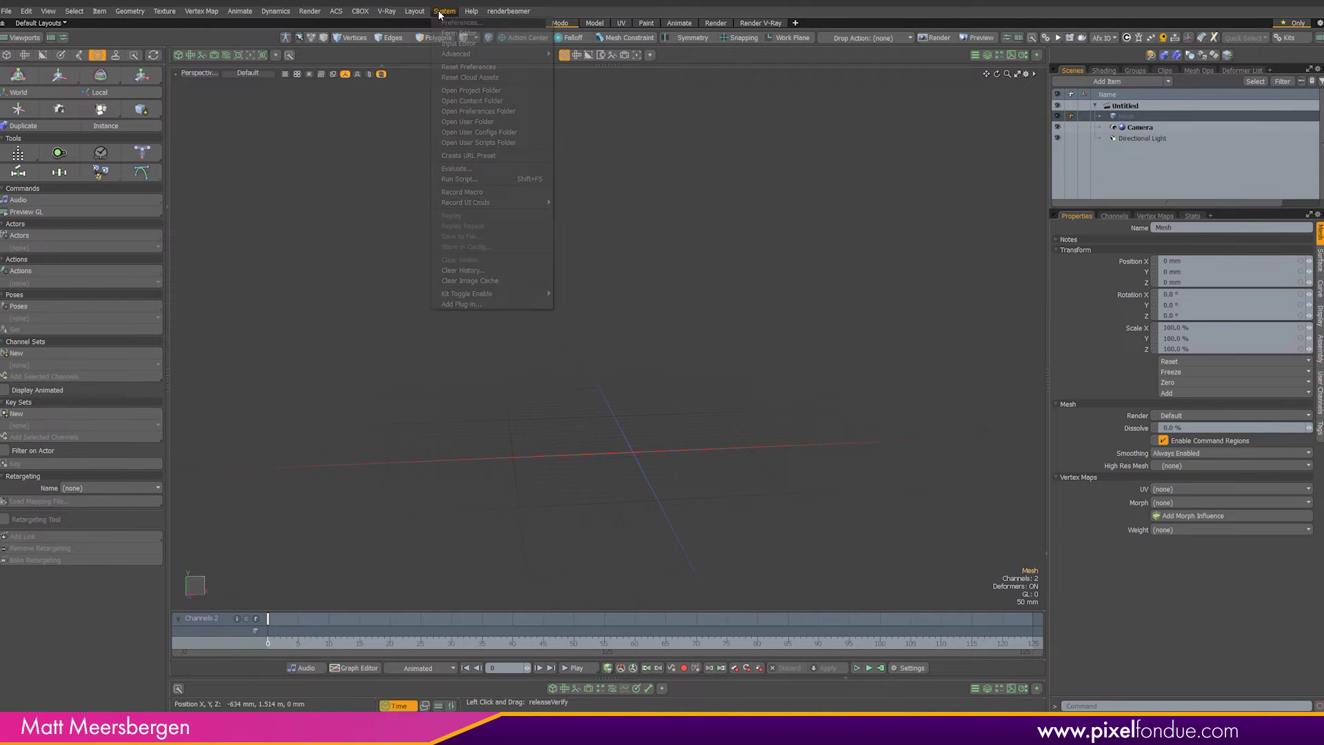
click(484, 180)
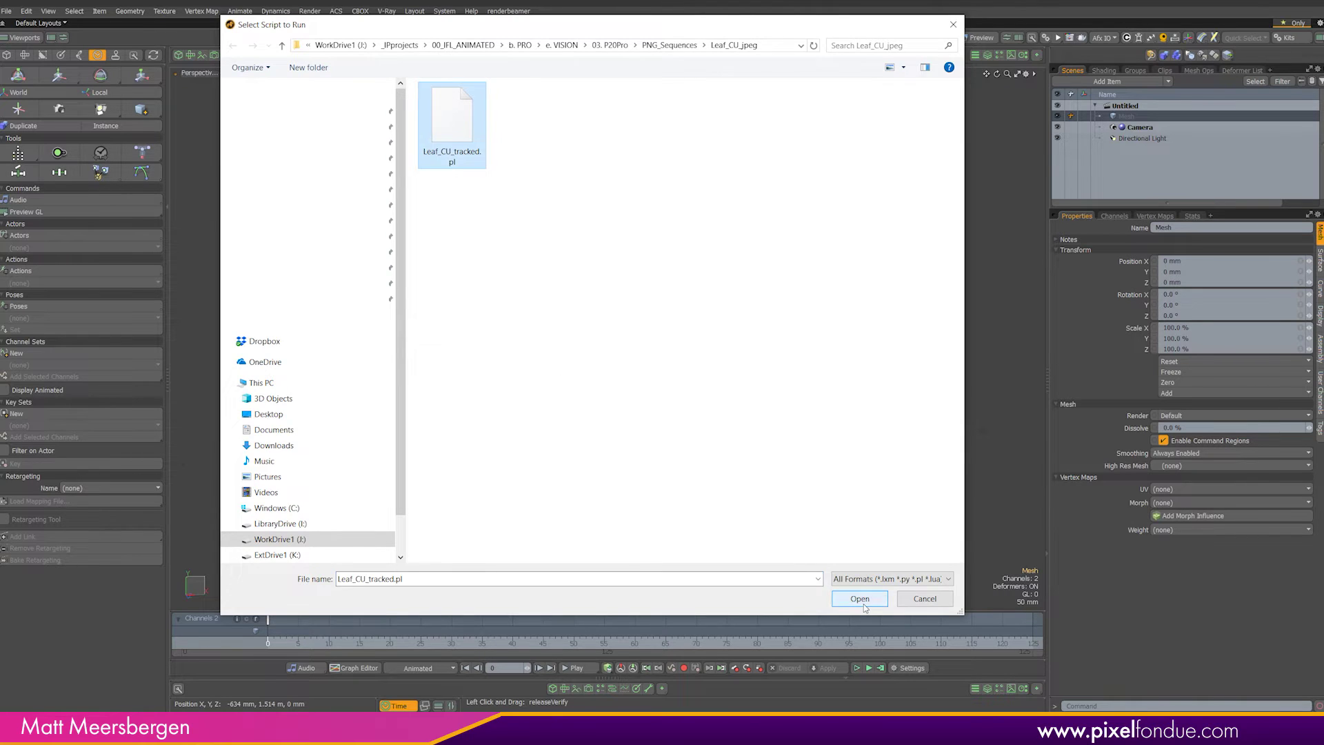
click(859, 598)
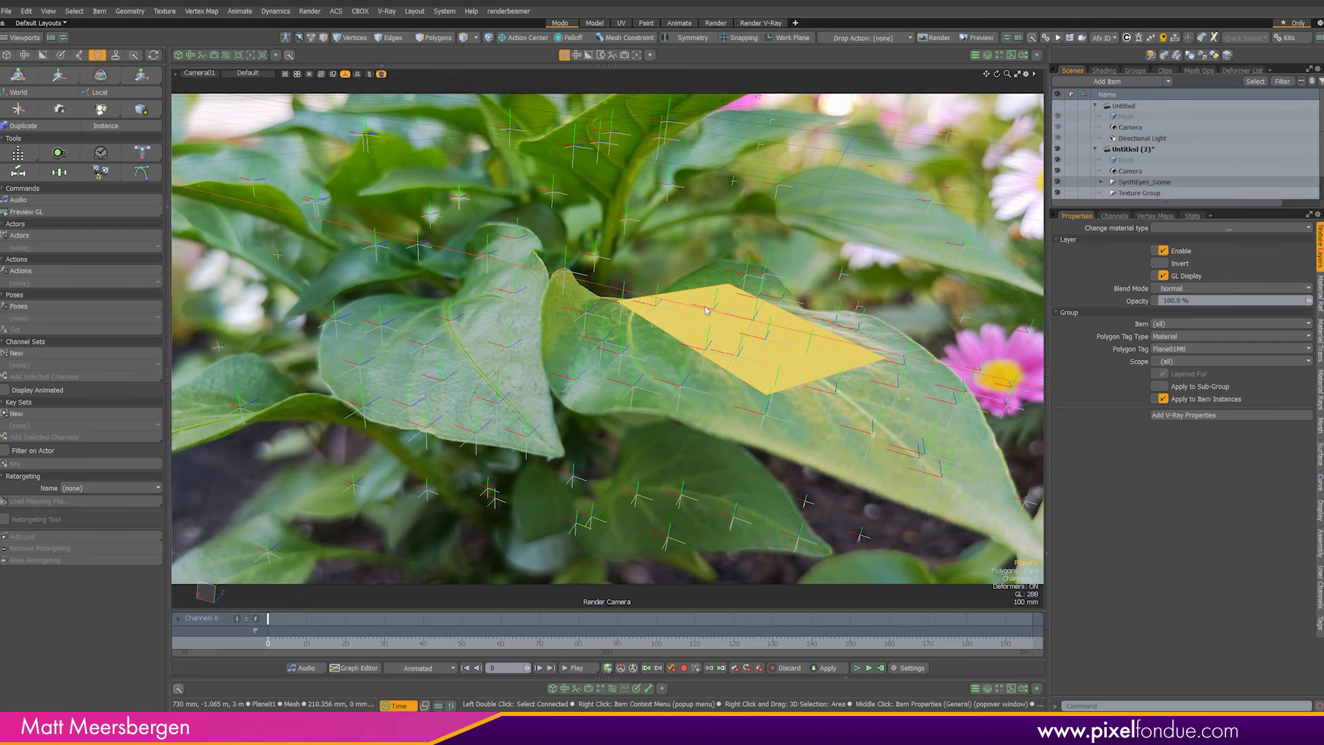
Step: Close the original empty Untitled scene and delete the default Camera from the imported scene
click(1095, 106)
click(1314, 105)
click(1127, 116)
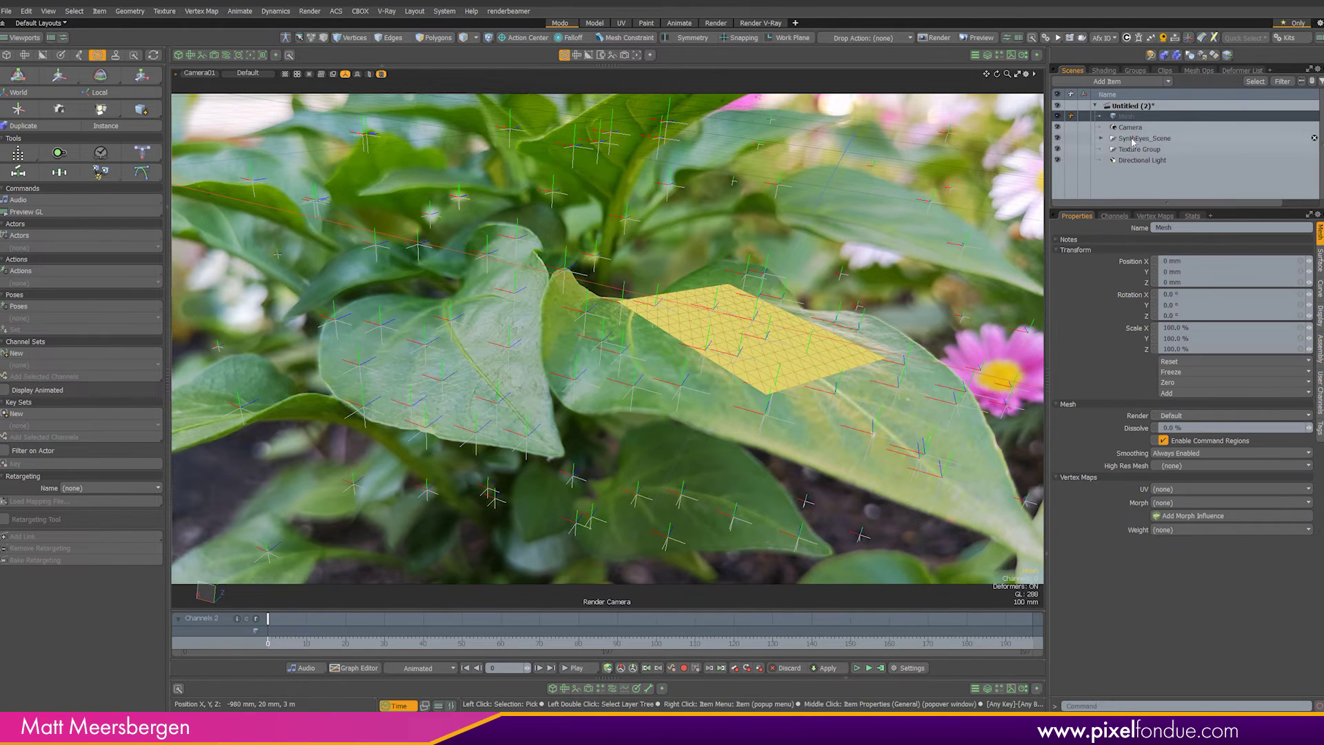
click(1126, 128)
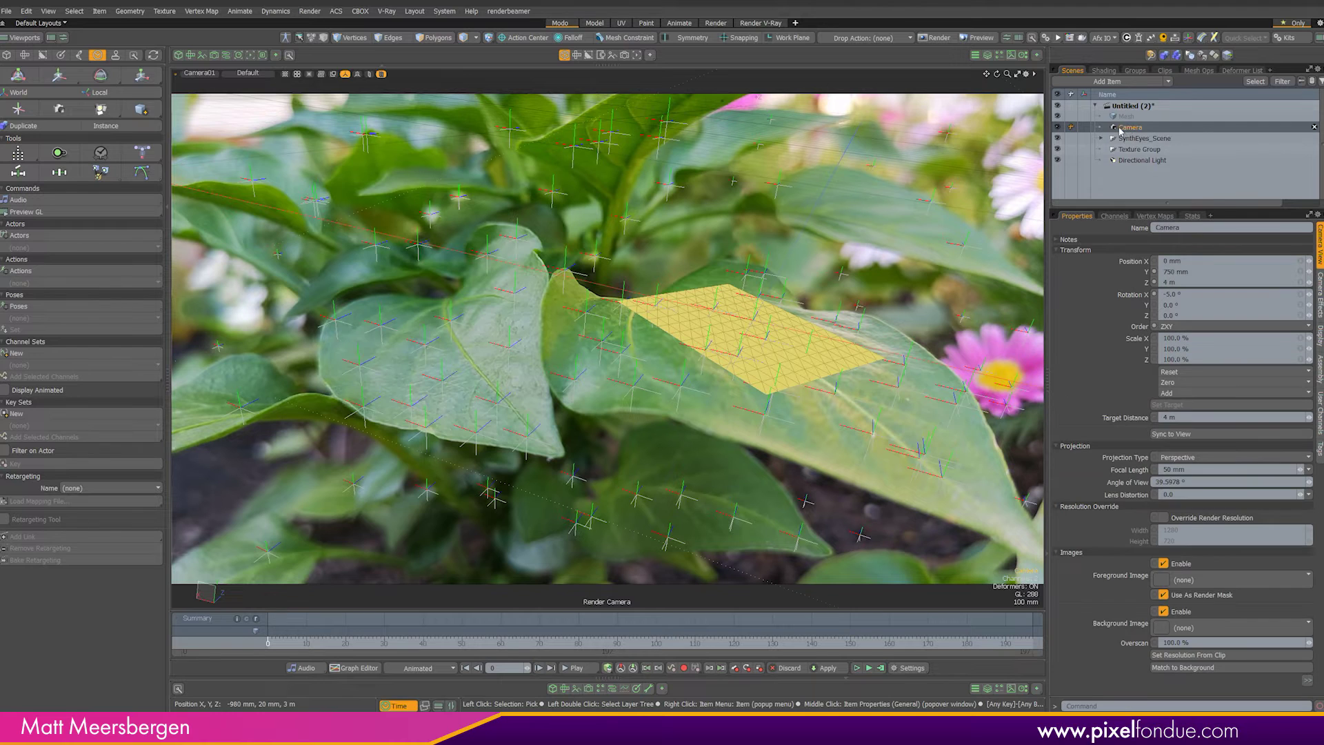
click(1101, 139)
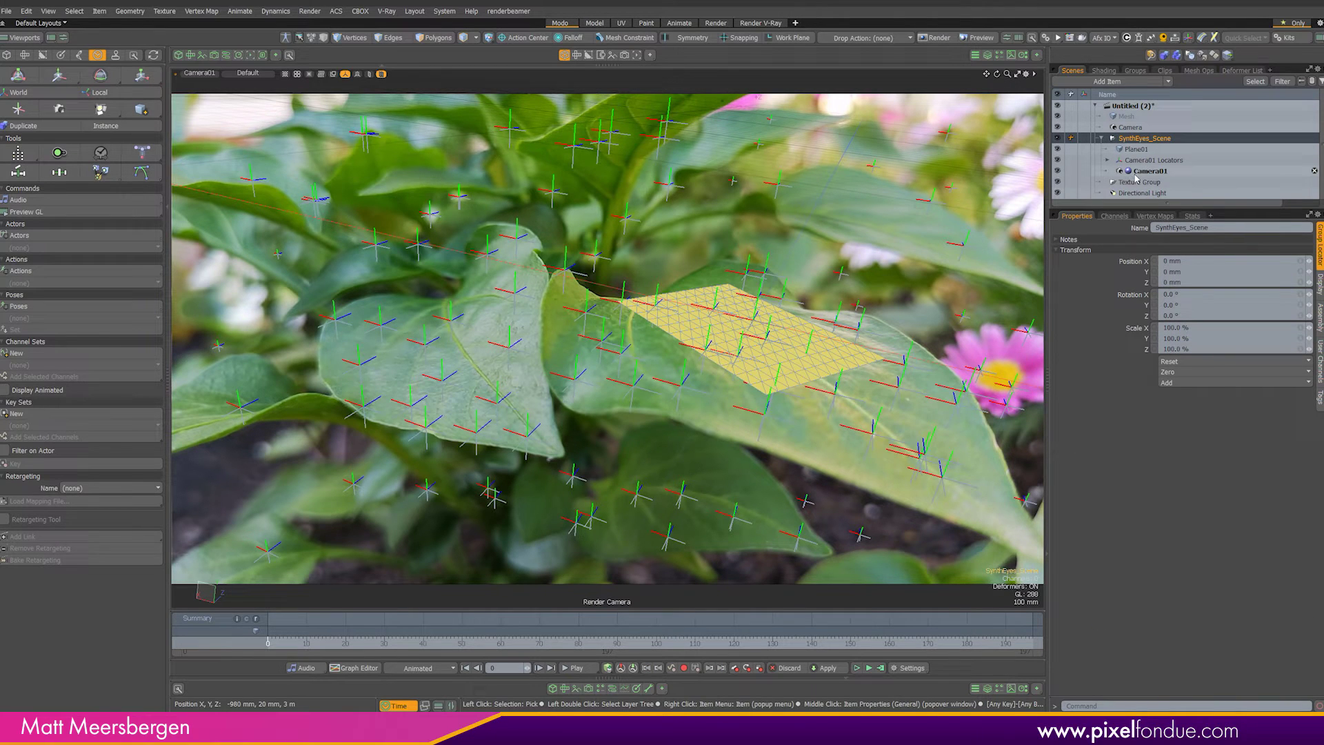
click(1257, 129)
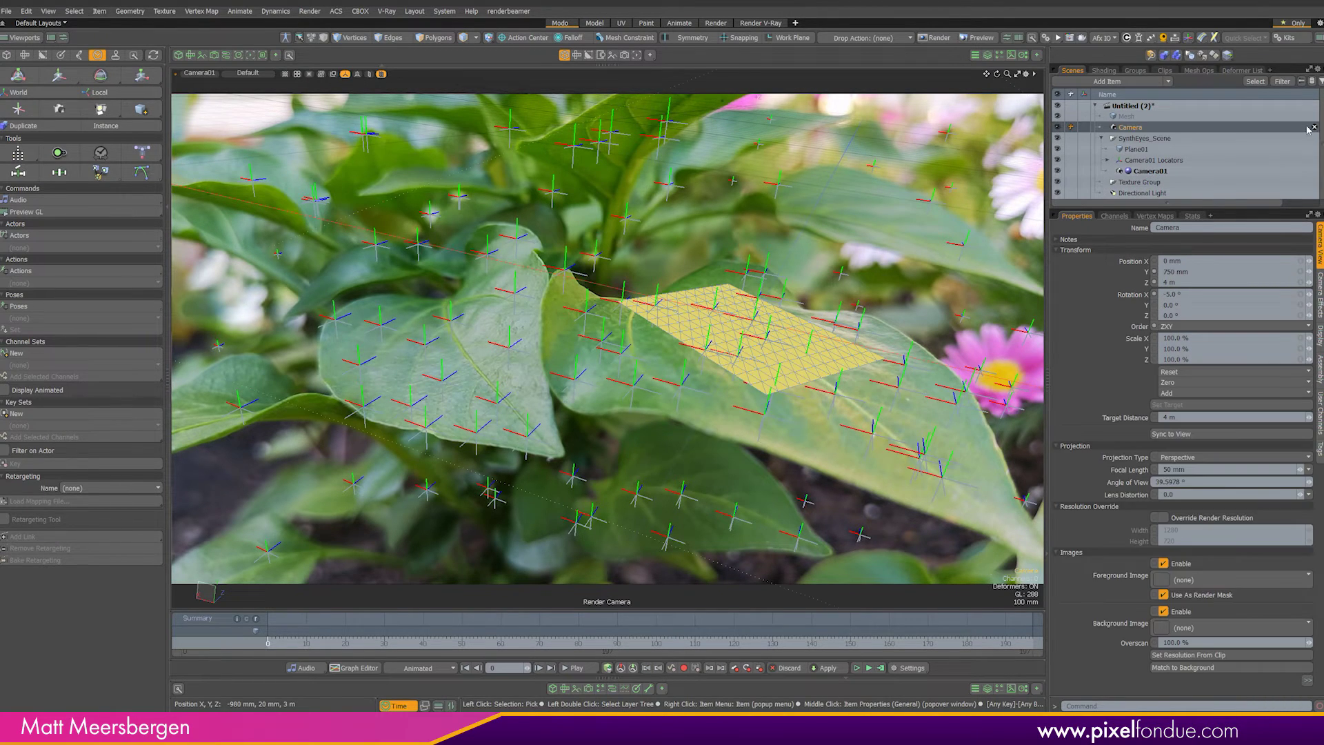
right_click(1122, 129)
click(1099, 402)
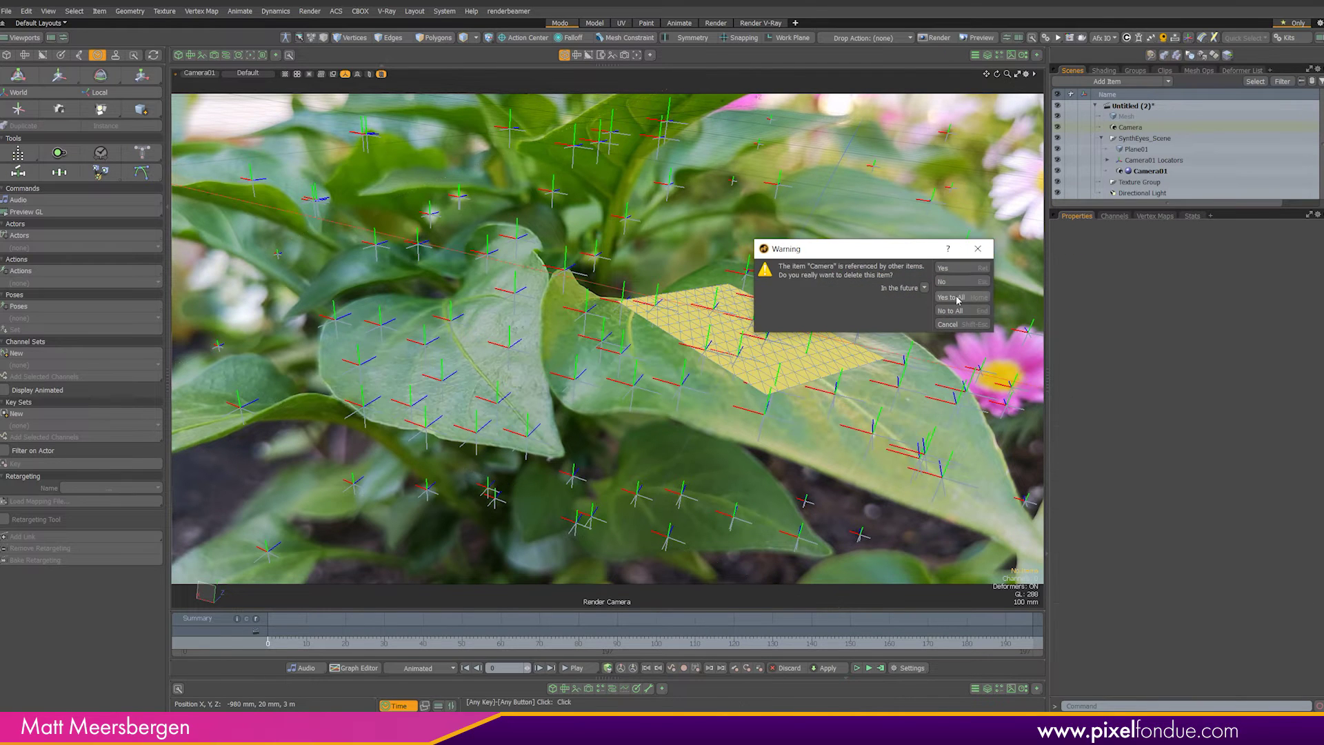
key(Return)
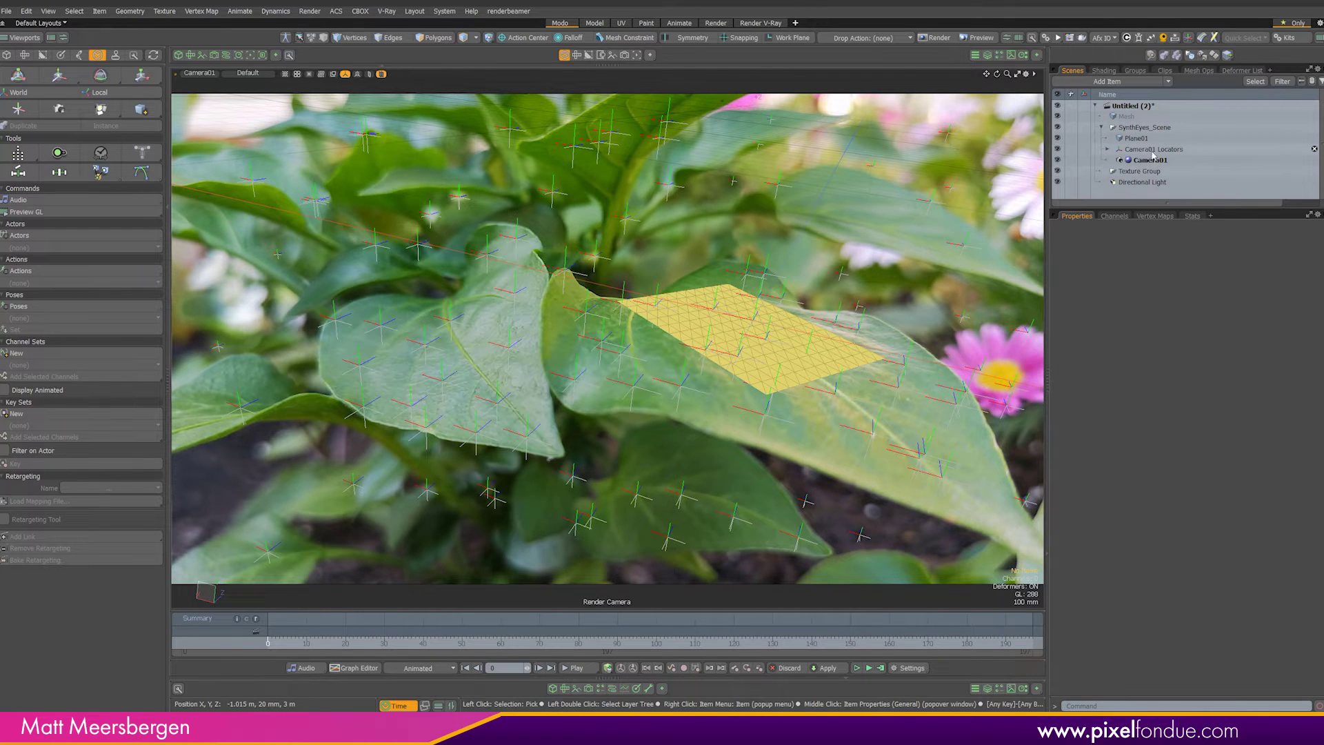
Step: Examine Camera01 and its tracker locators in the imported scene, and scrub the same shot in SynthEyes to compare the plane's tracking
mouse_move(269, 642)
mouse_down()
mouse_move(1017, 643)
mouse_move(268, 643)
mouse_up()
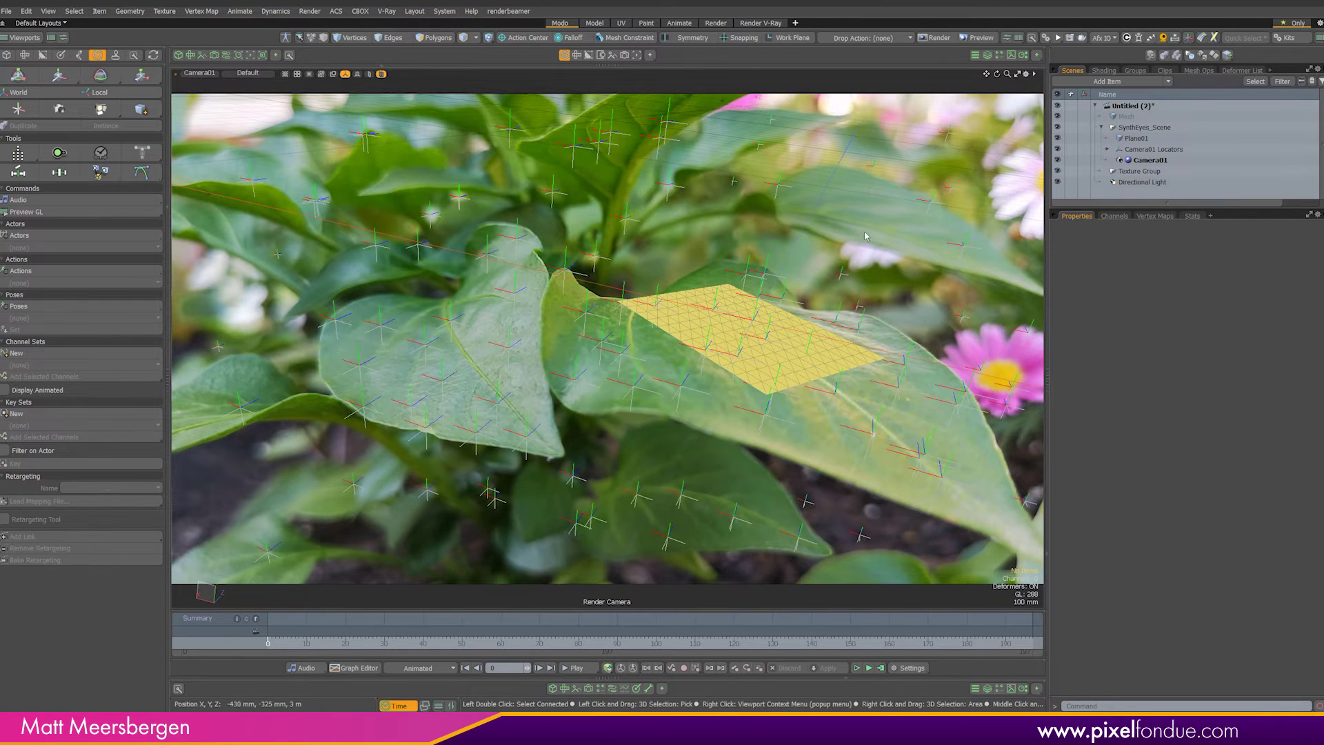
click(1150, 160)
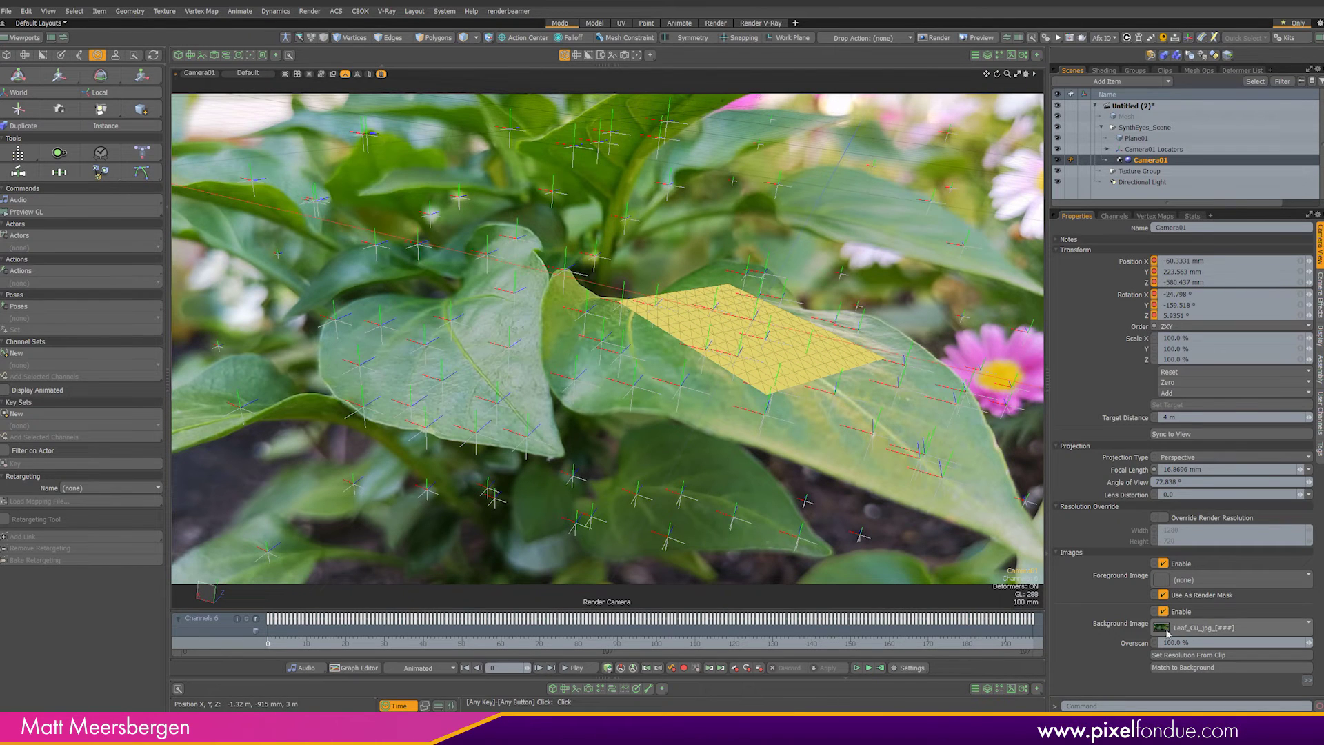
click(1146, 149)
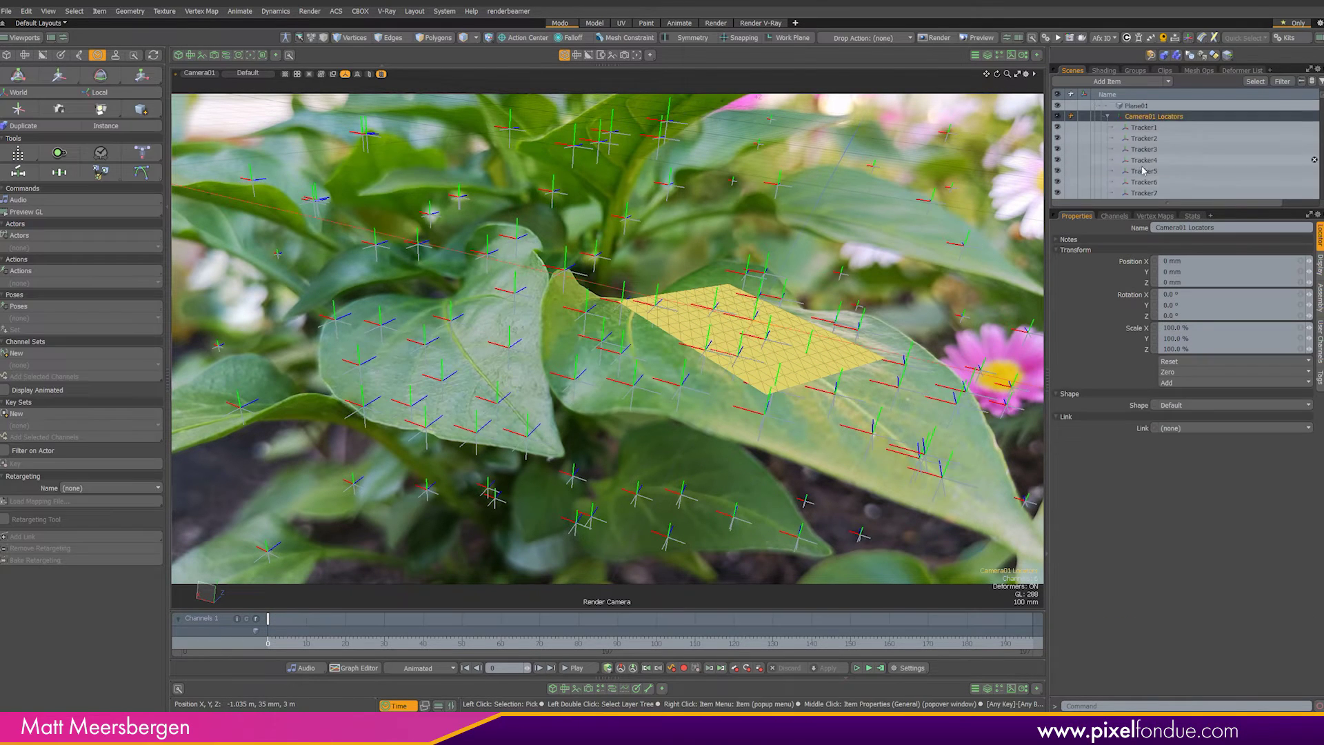
scroll(1142, 170, down, 1)
click(1107, 106)
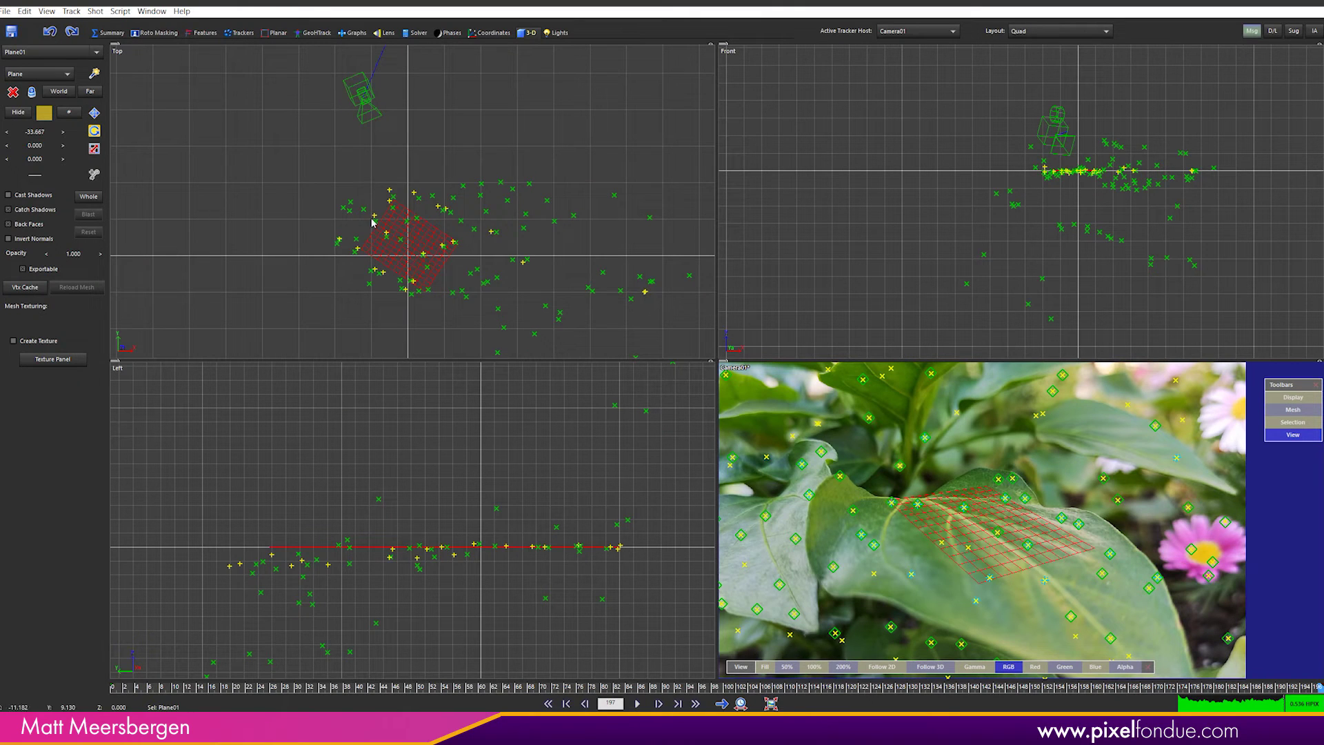
drag(683, 689, 1155, 687)
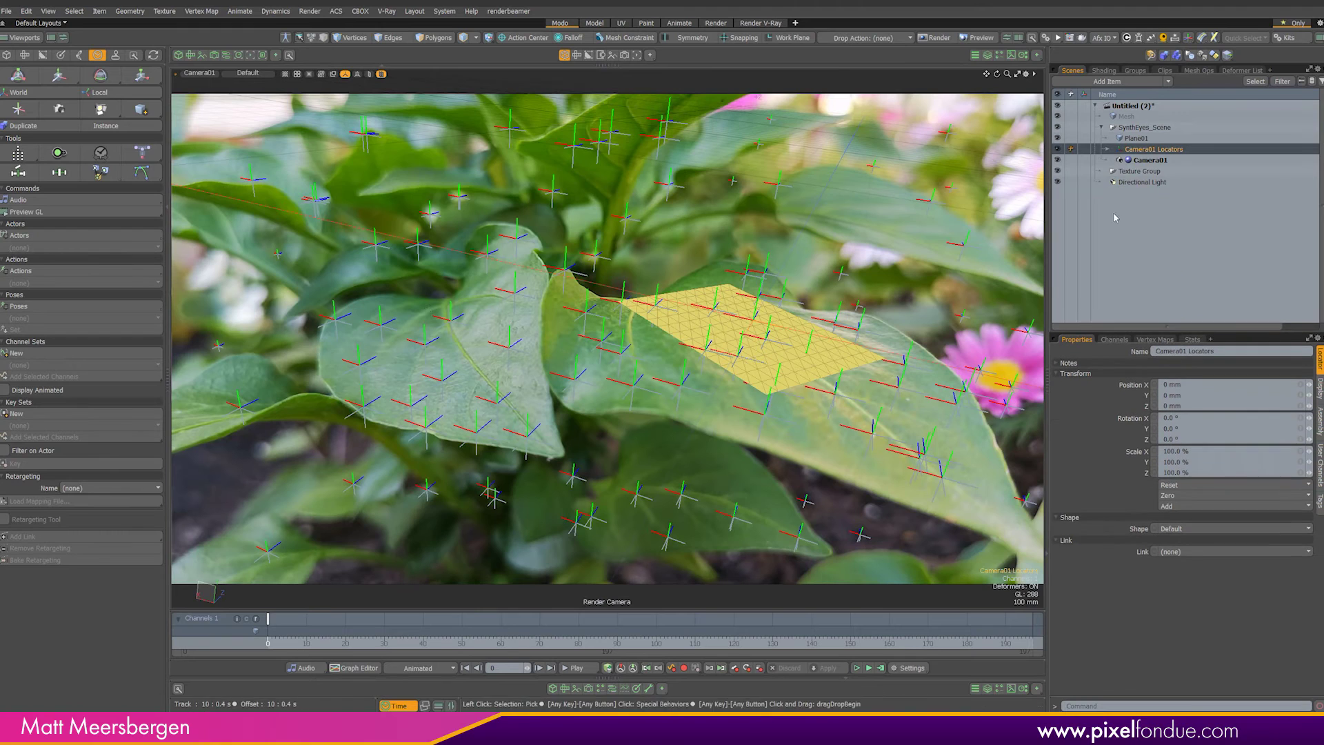
Step: Return to Modo and import the ladybug model from the 01_LadyBug folder into the tracked scene
click(7, 11)
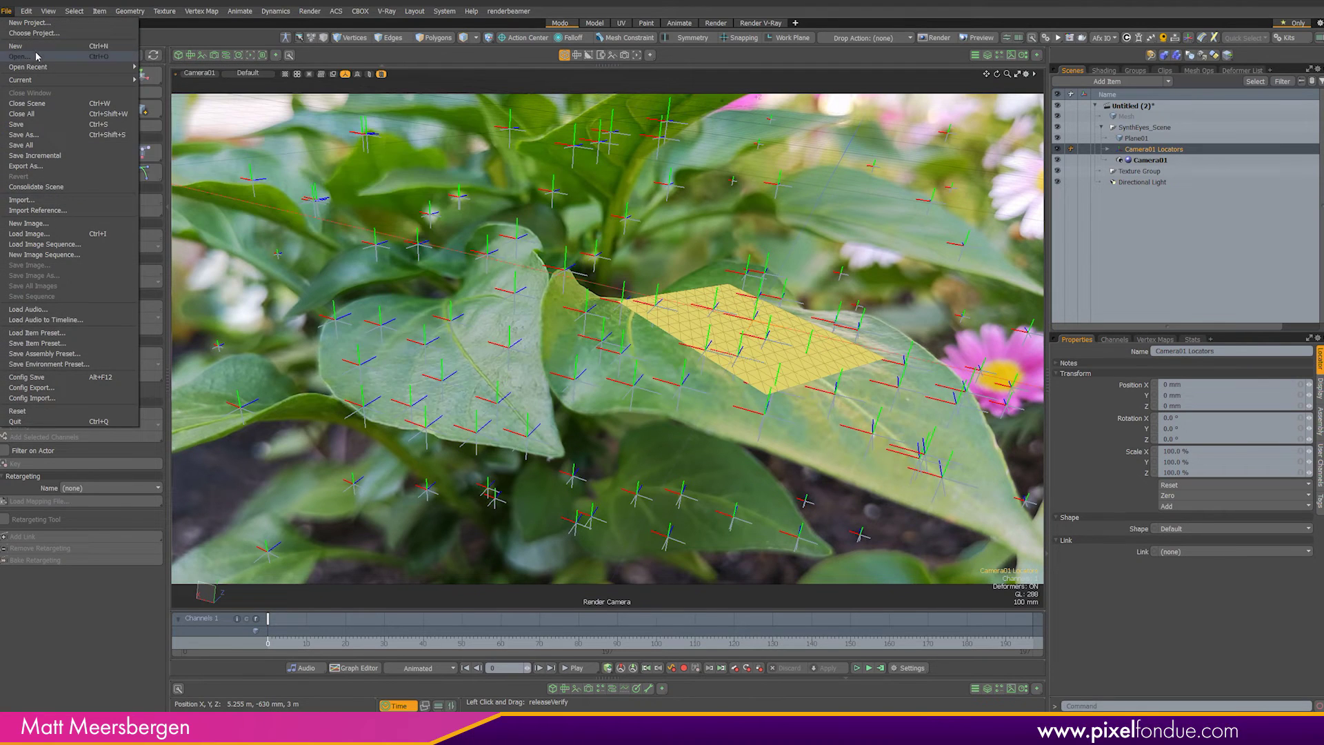
click(38, 200)
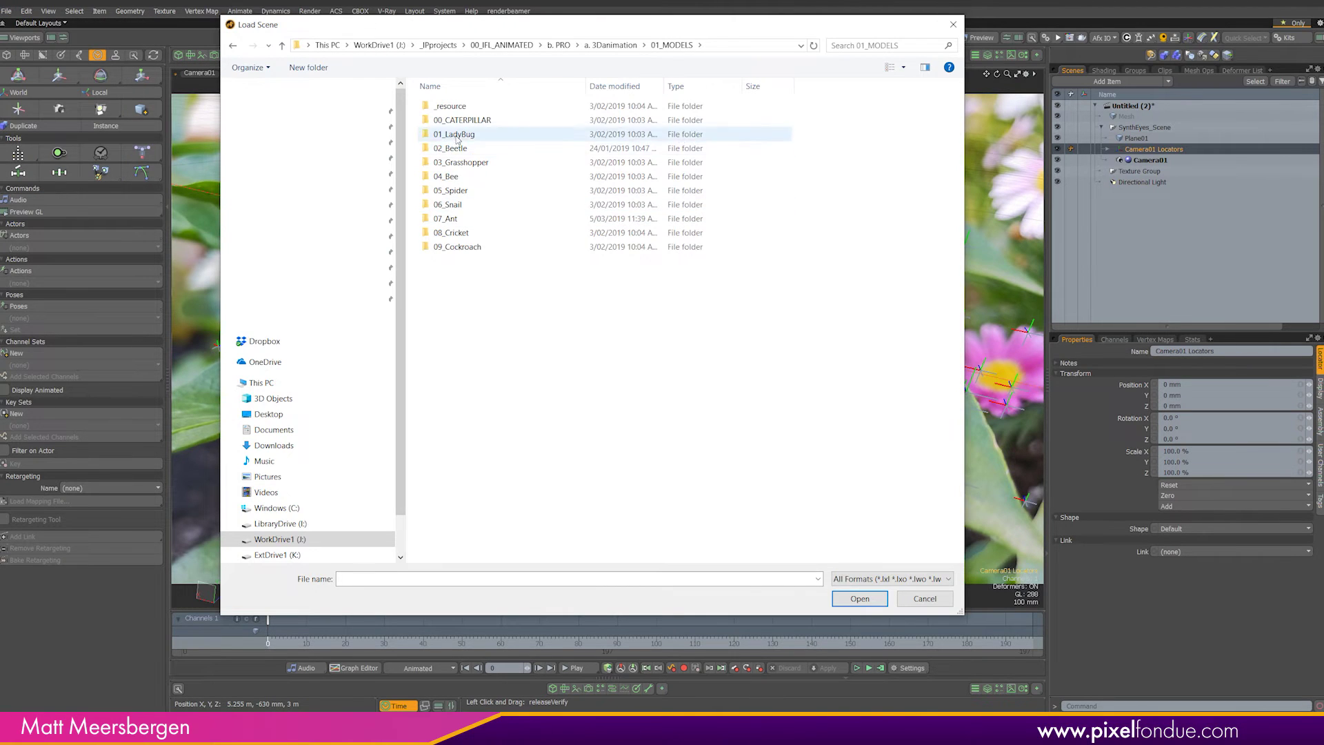
double_click(421, 136)
click(450, 136)
click(849, 600)
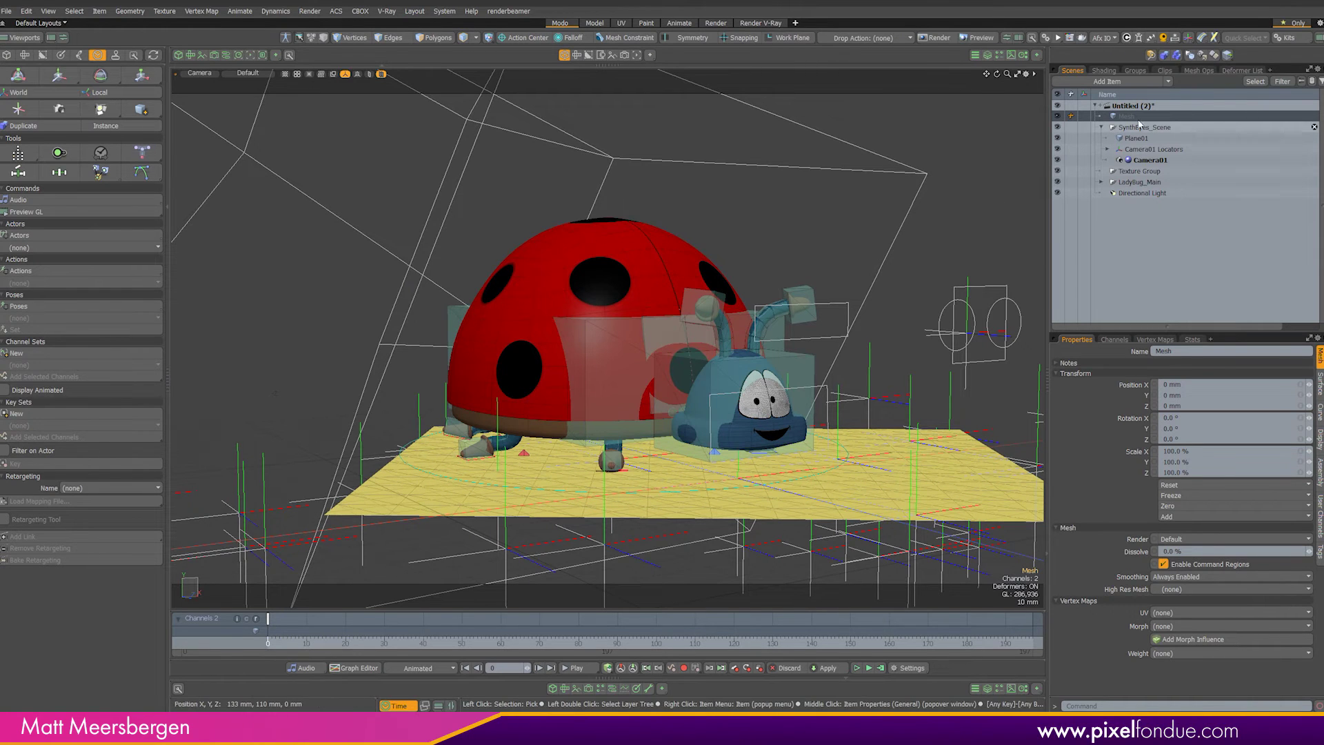
Step: Delete the extra Camera inside the LadyBug_Main group and view the scene through Camera01
click(1101, 182)
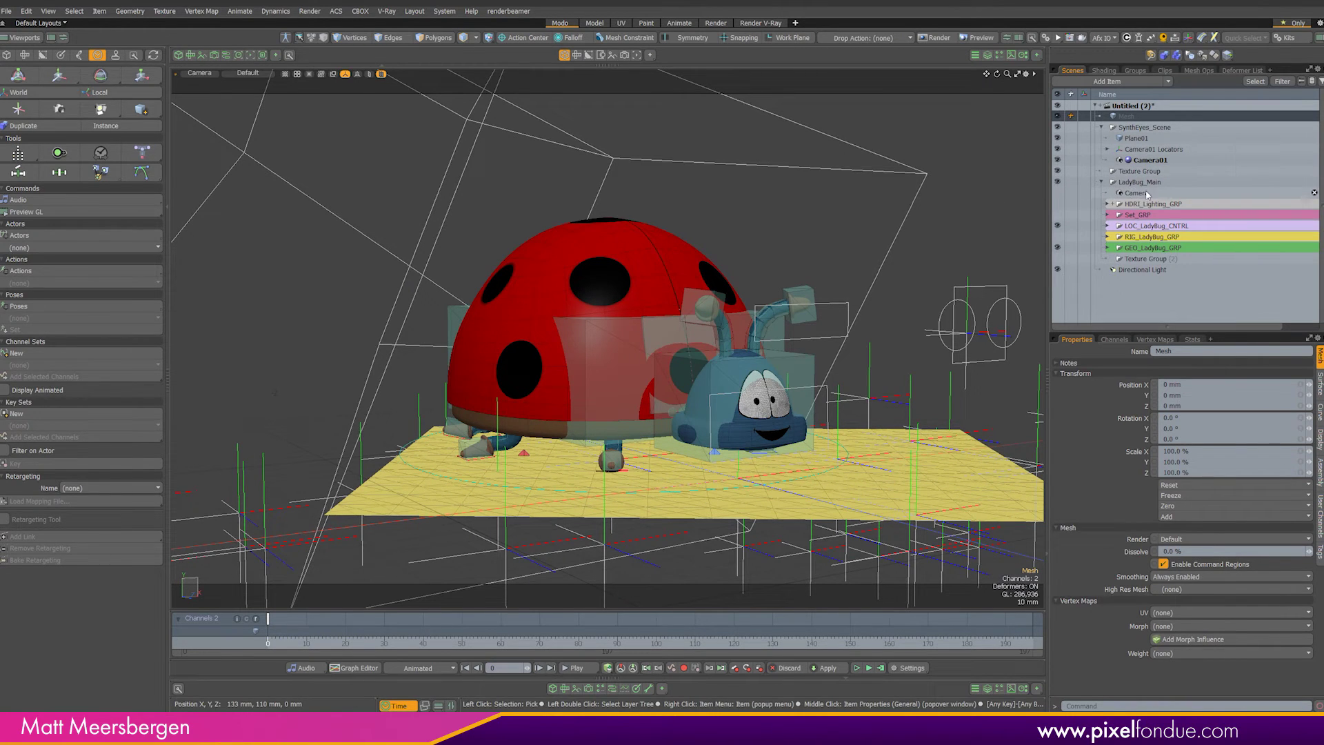
right_click(1137, 194)
click(1108, 468)
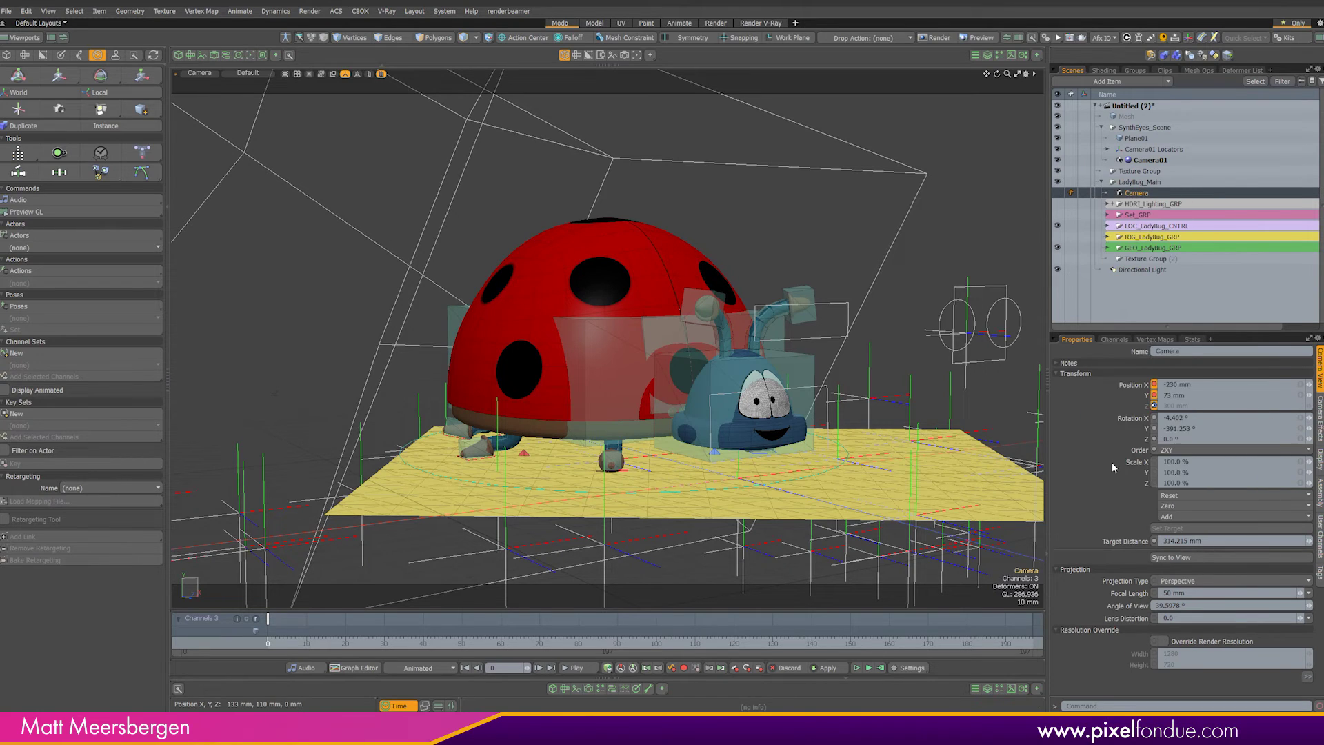
click(948, 299)
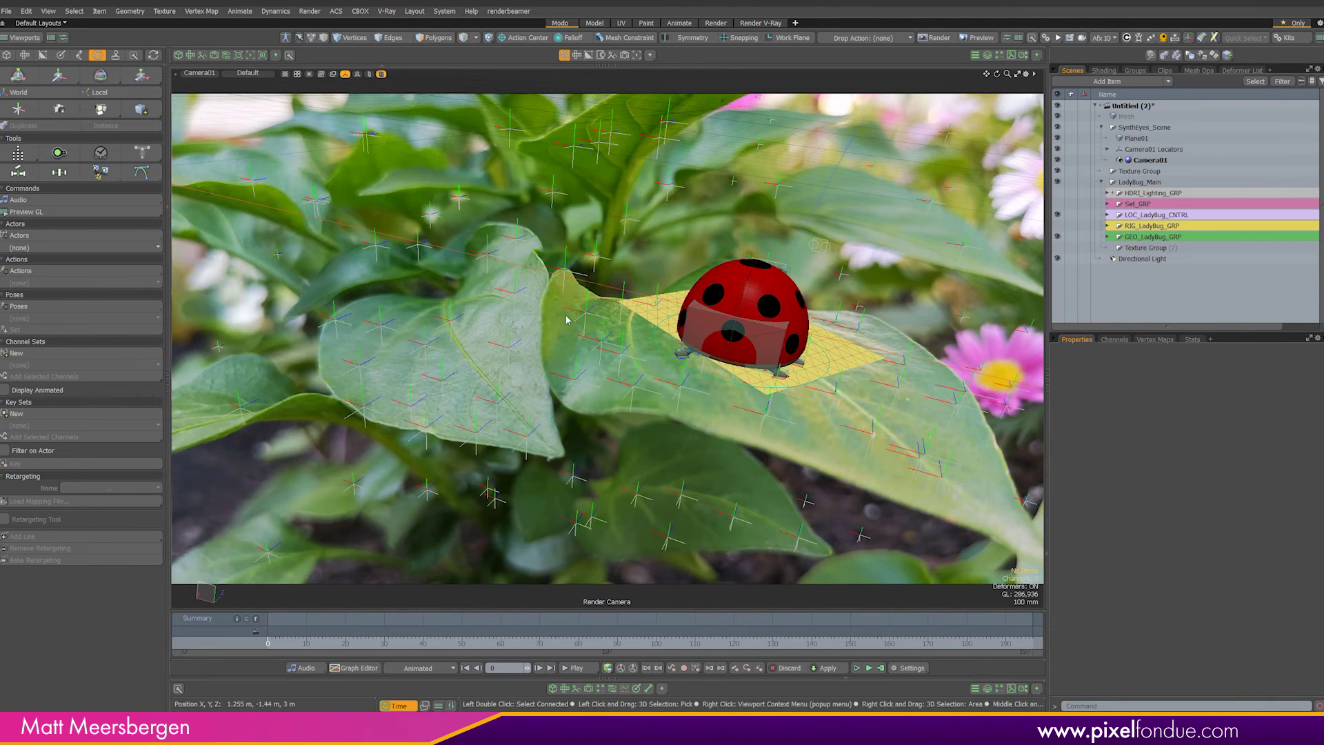
Step: Rotate the ladybug's root control about -116° around Y and move it to about X -60 mm, Z -50 mm on the plane
click(674, 356)
key(e)
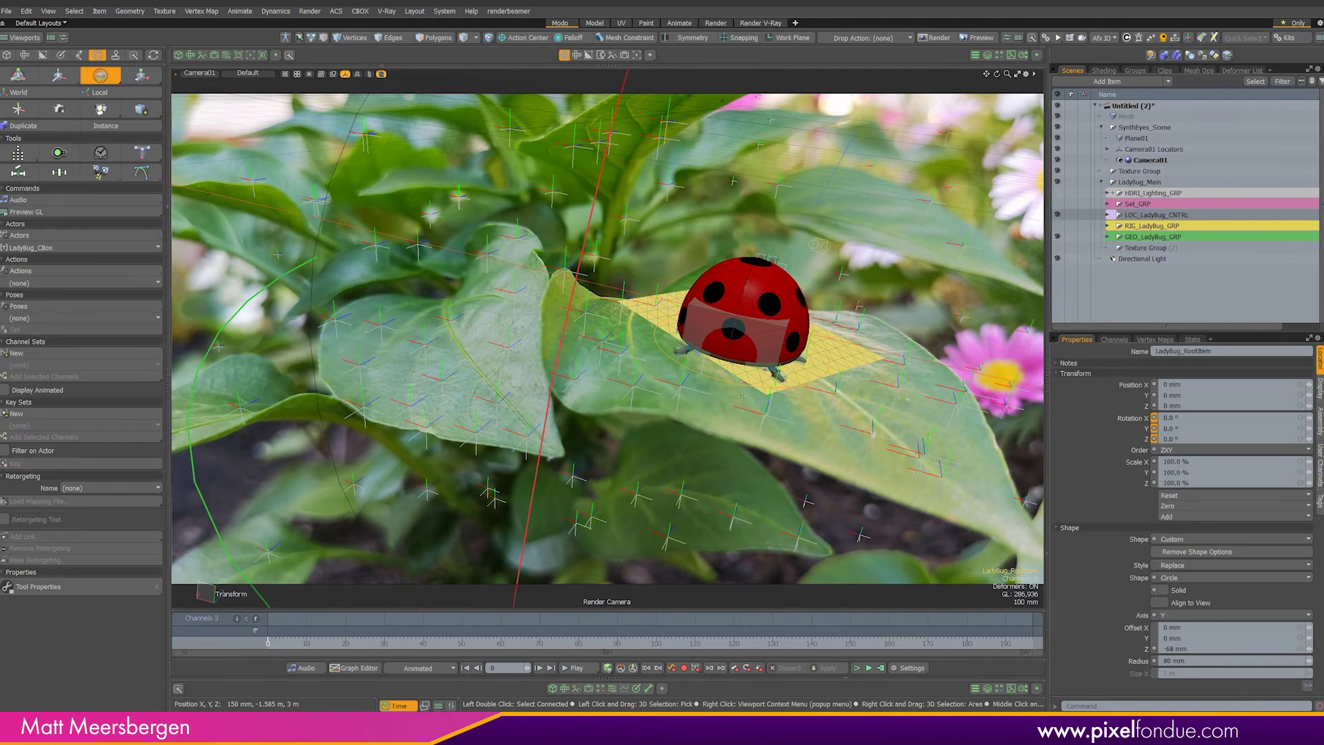
drag(222, 549, 305, 538)
drag(665, 214, 597, 210)
key(w)
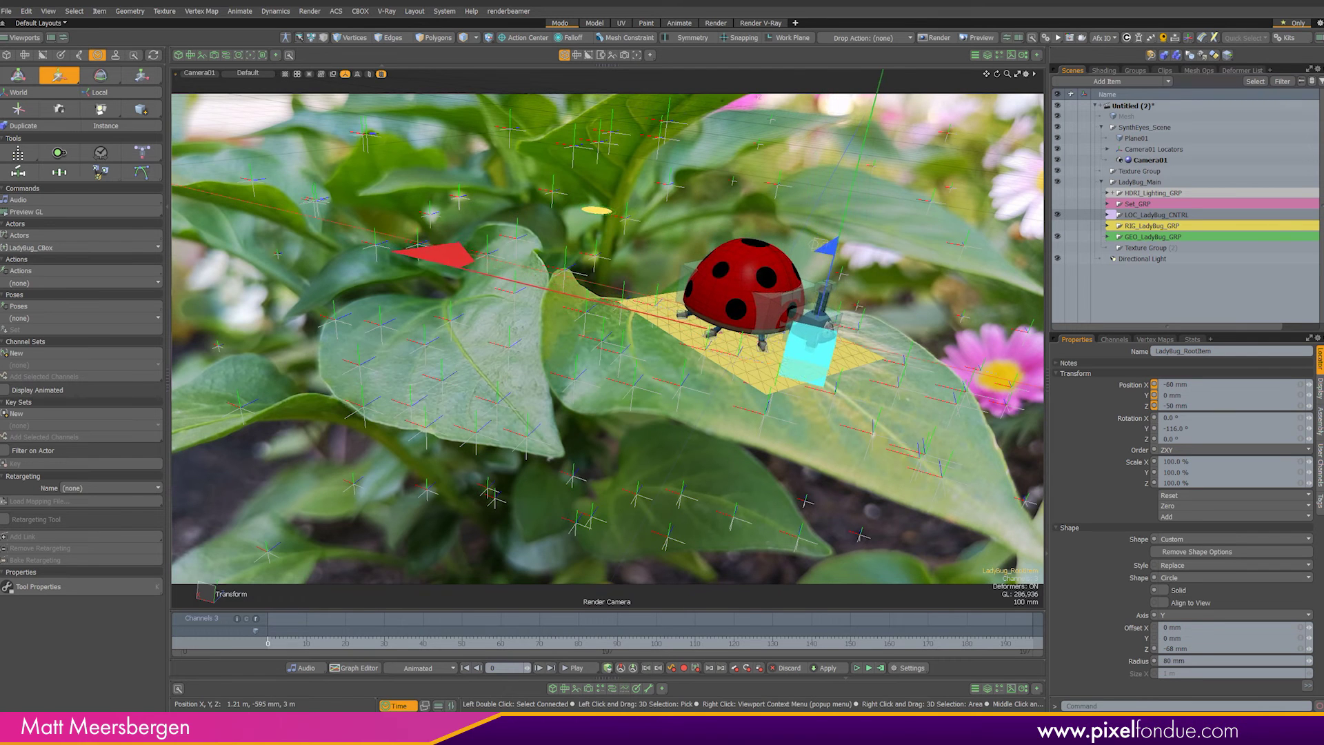
Step: Add a locator named LOC_SceneScale and parent it under SynthEyes_Scene
click(1145, 127)
click(1101, 182)
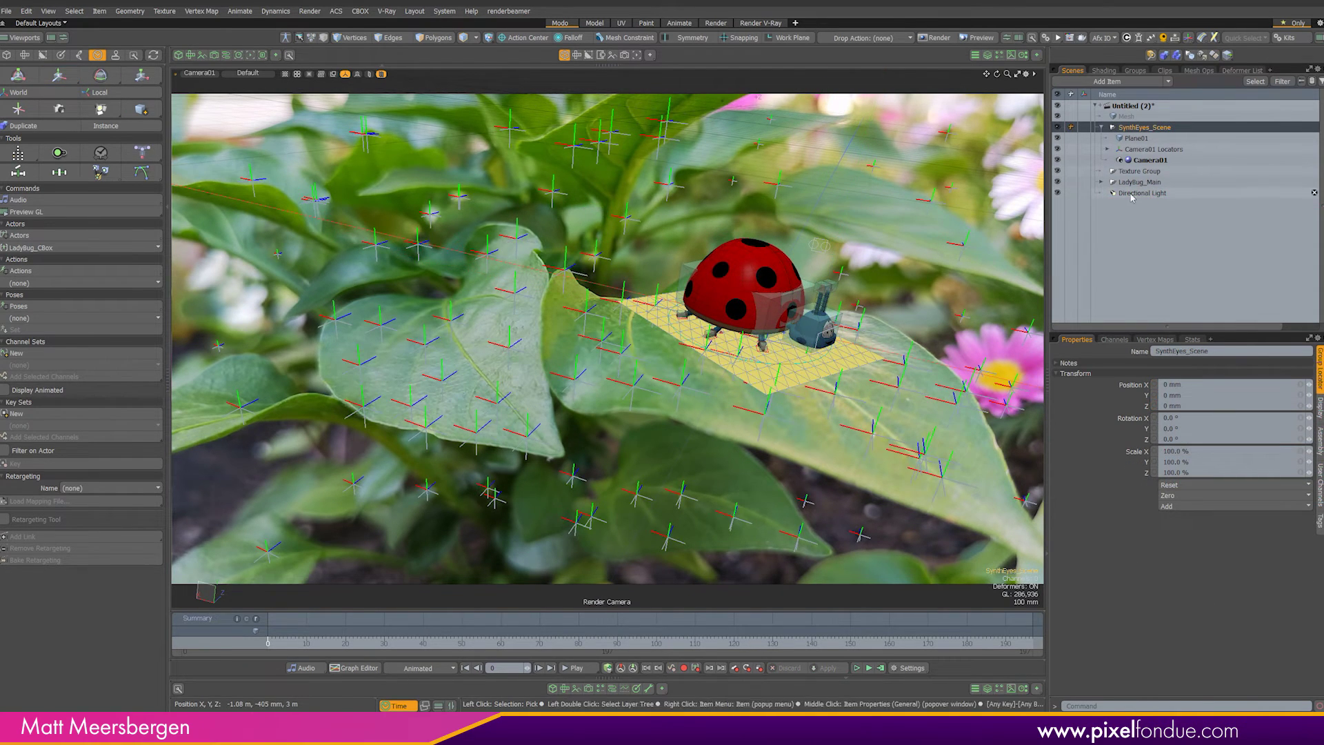
key(shift+n)
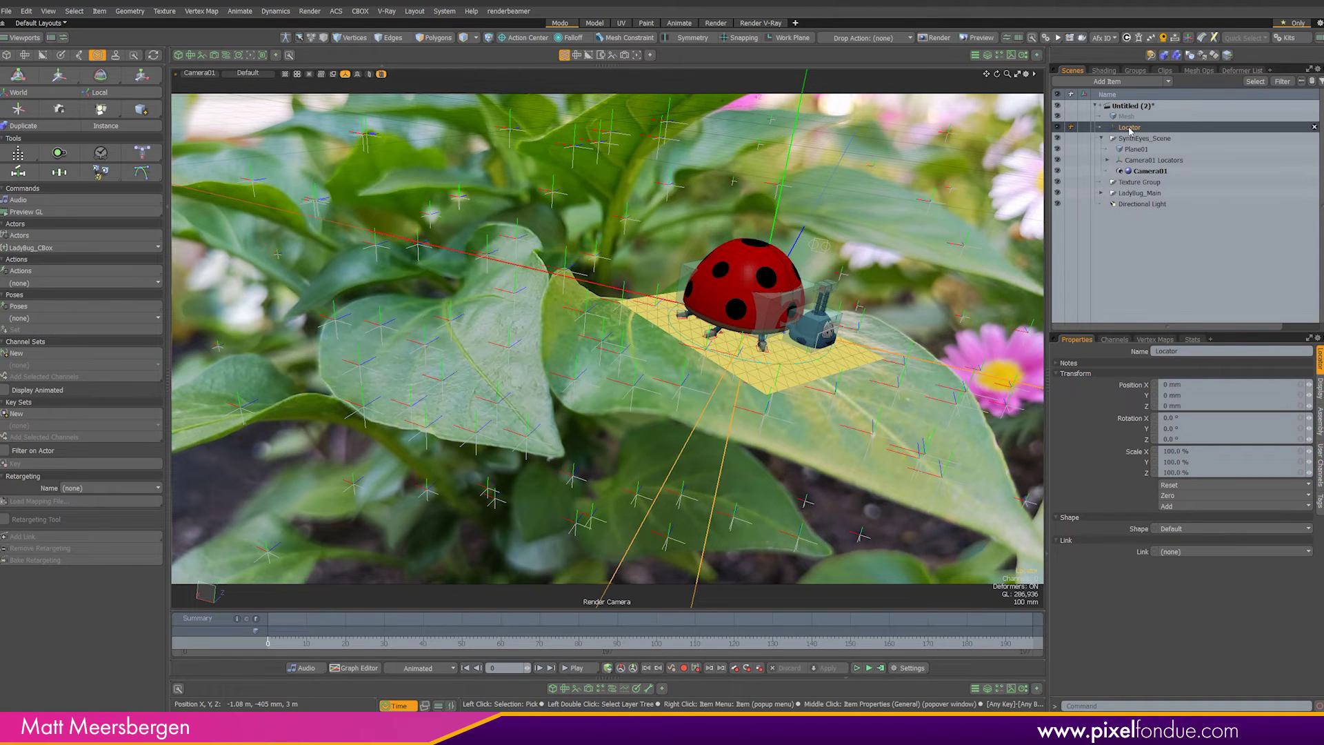
double_click(1179, 125)
text(Lo)
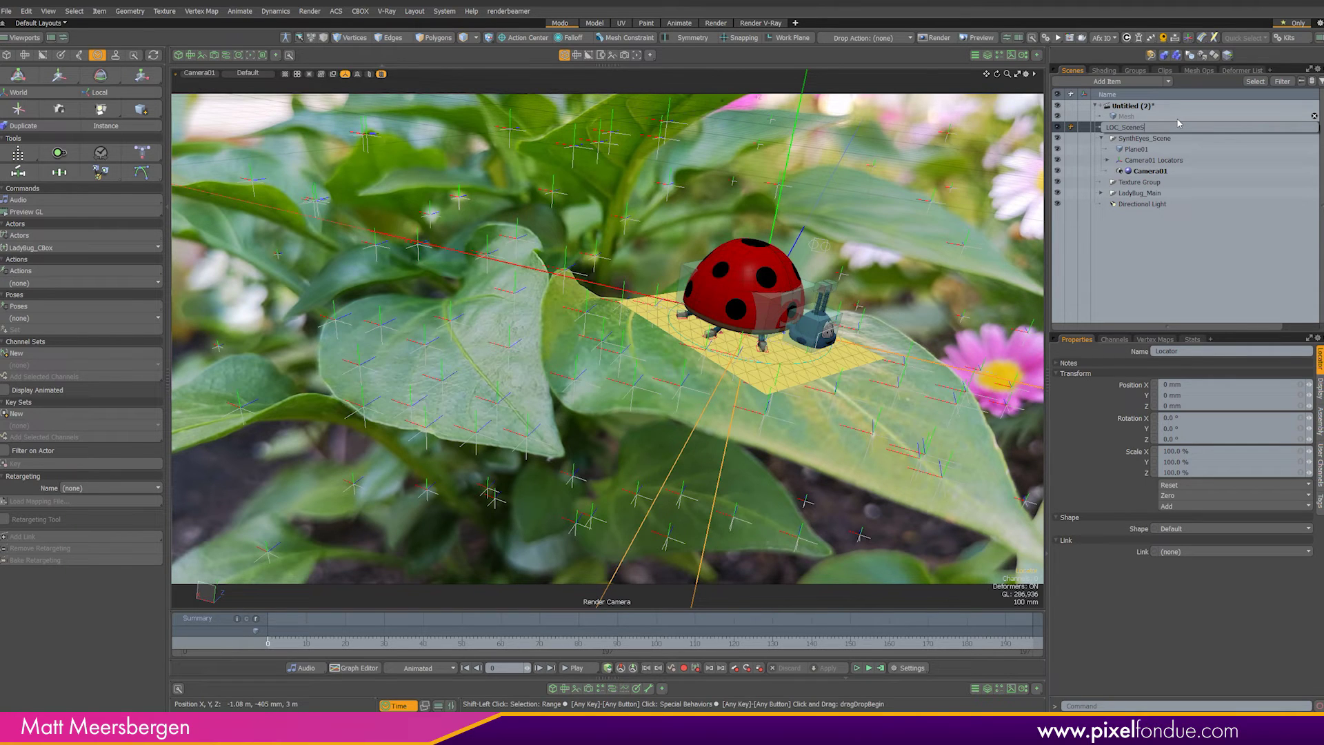
key(Return)
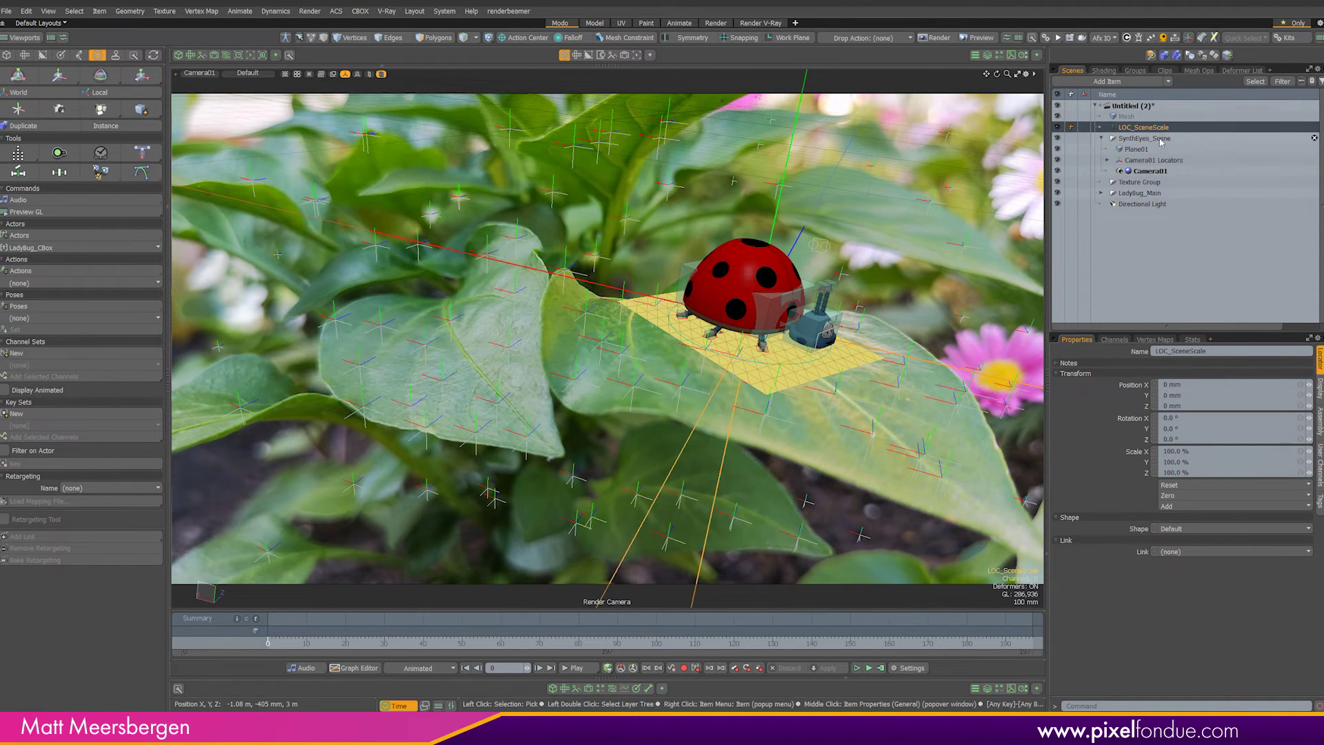
drag(1139, 129, 1115, 148)
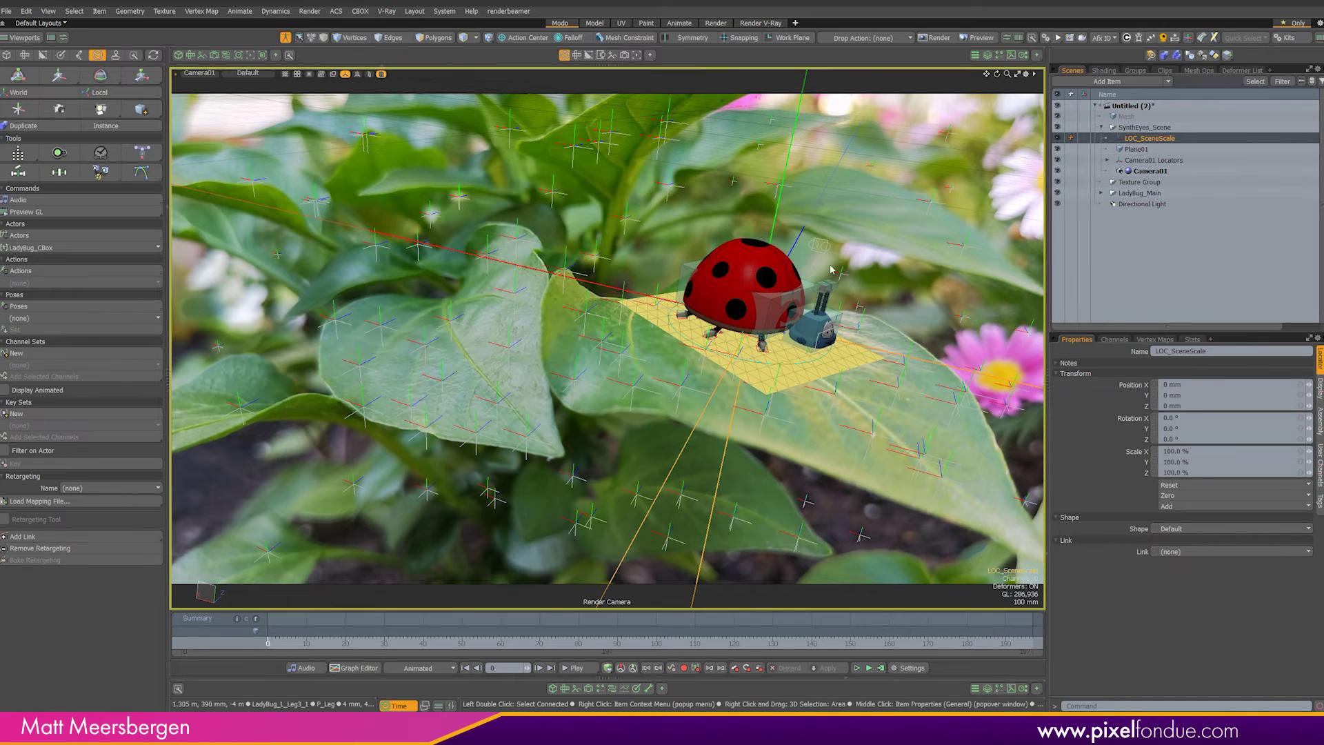
Step: Show the scene in perspective and parent Camera01 Locators and Camera01 under LOC_SceneScale
key(ctrl+e)
key(ctrl+space)
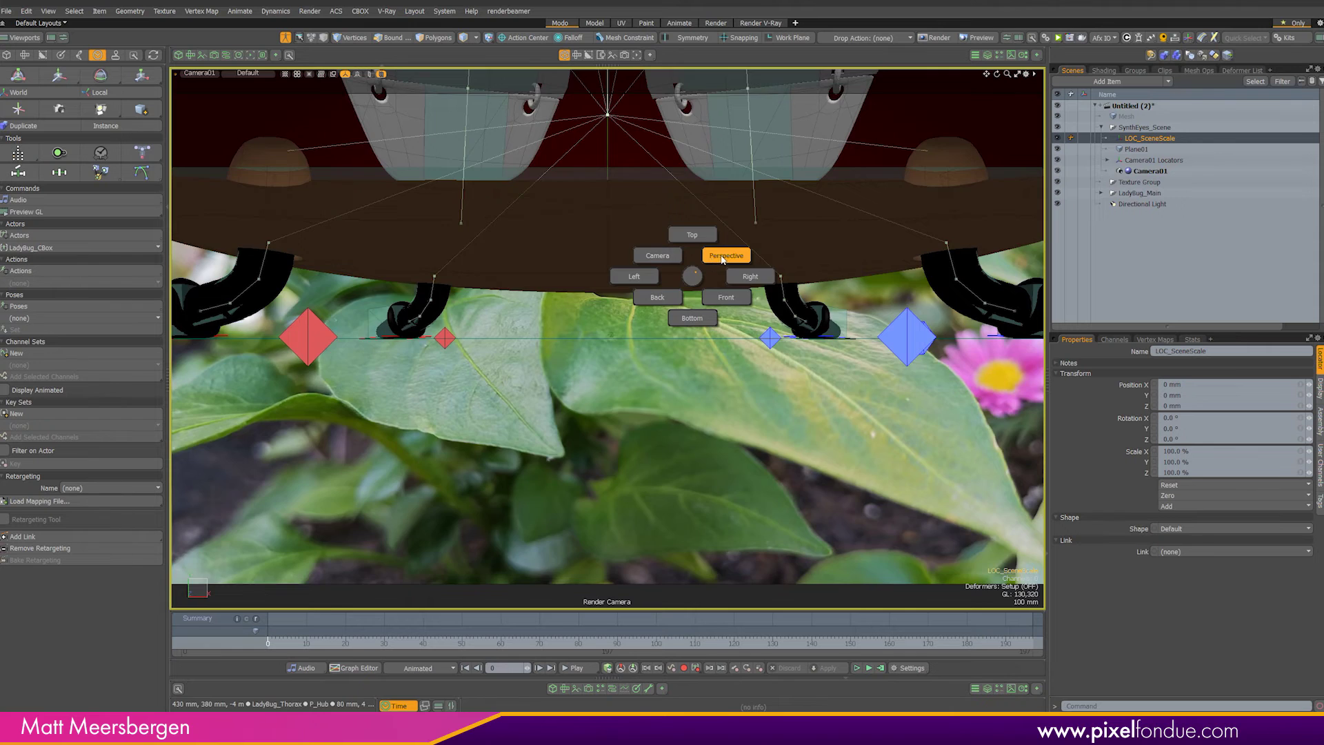
click(722, 259)
alt+drag(631, 396, 717, 413)
scroll(620, 441, up, 6)
scroll(717, 424, down, 2)
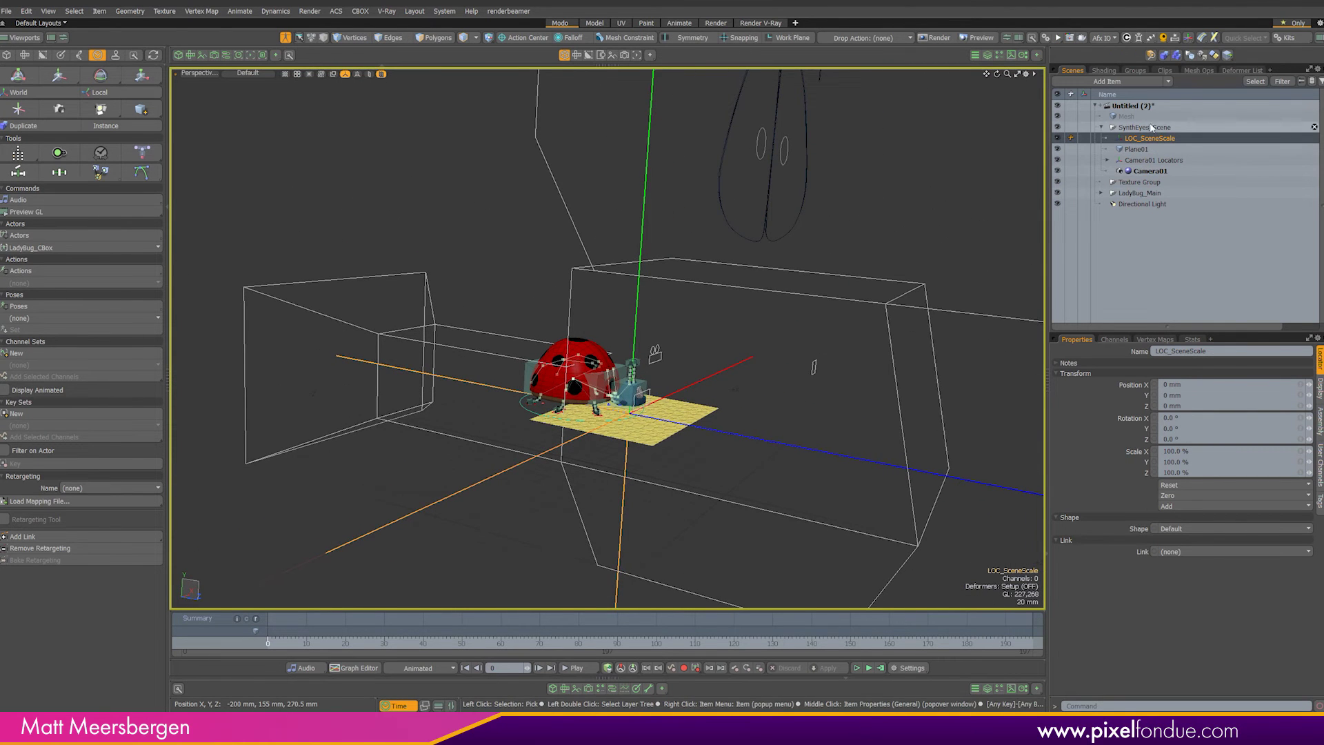
click(1150, 160)
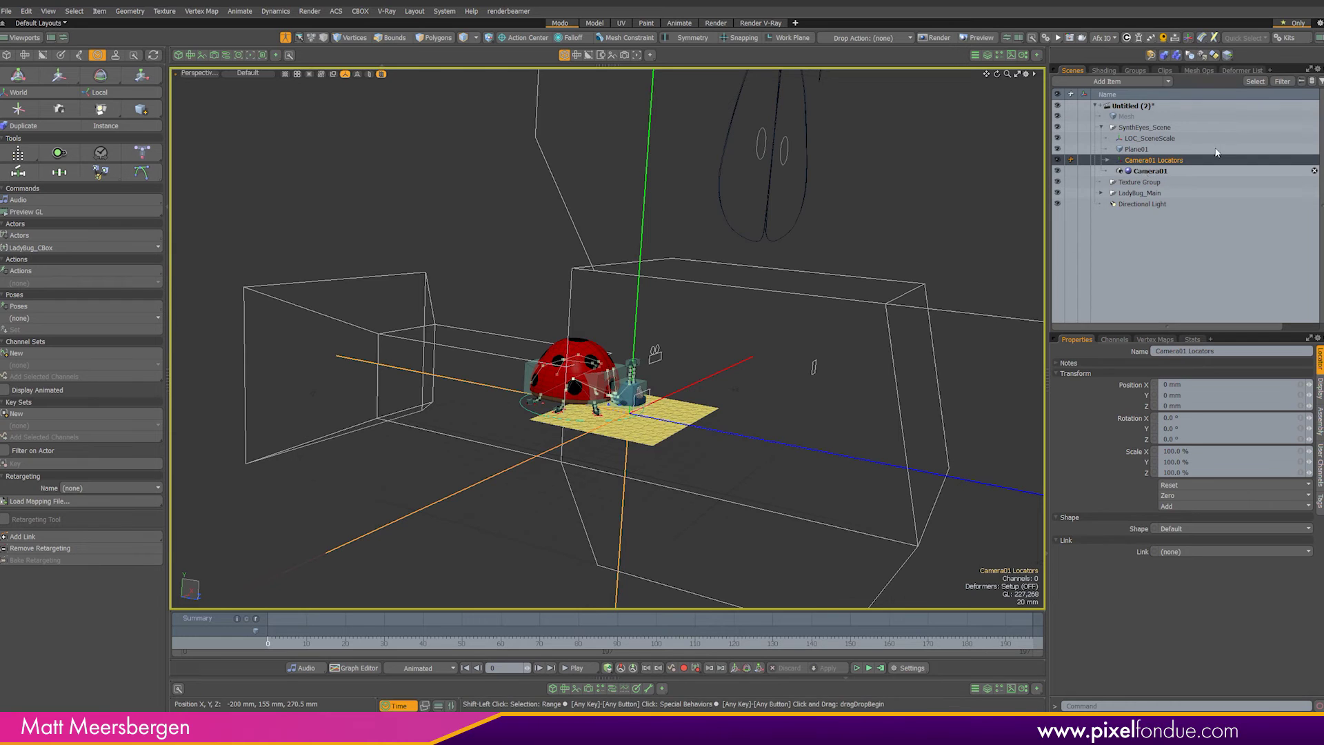
double_click(1125, 162)
drag(1136, 163, 1109, 142)
click(1109, 140)
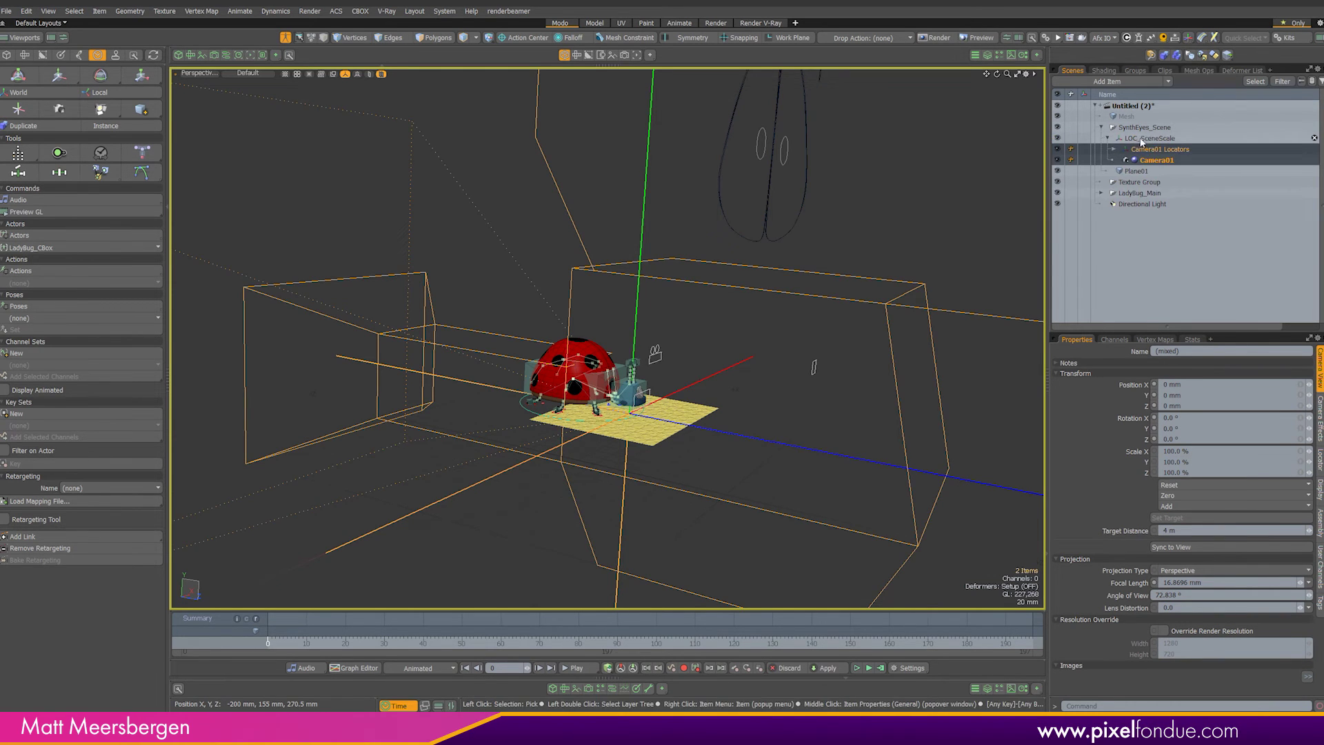
click(1141, 140)
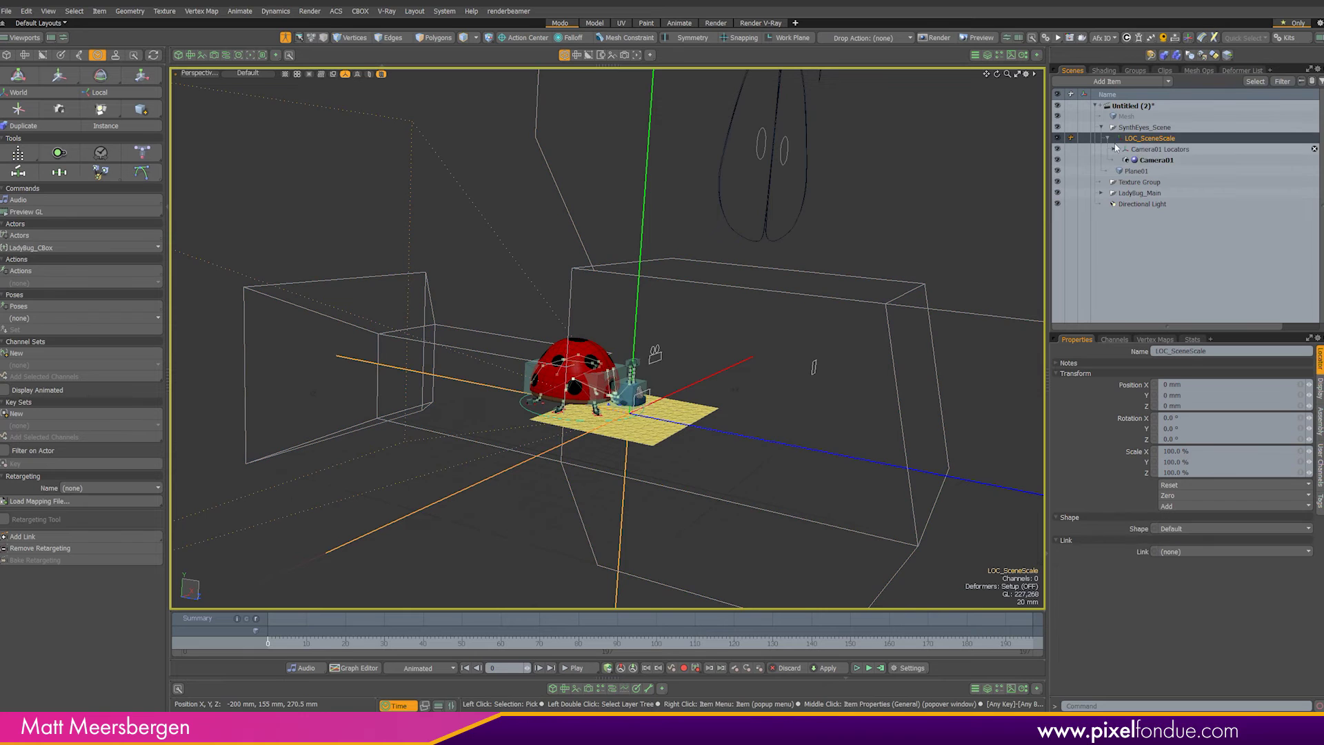
Step: Leave setup mode and set Camera01's display size to 0.0
click(285, 37)
ctrl+alt+drag(646, 416, 755, 391)
ctrl+alt+drag(607, 389, 678, 386)
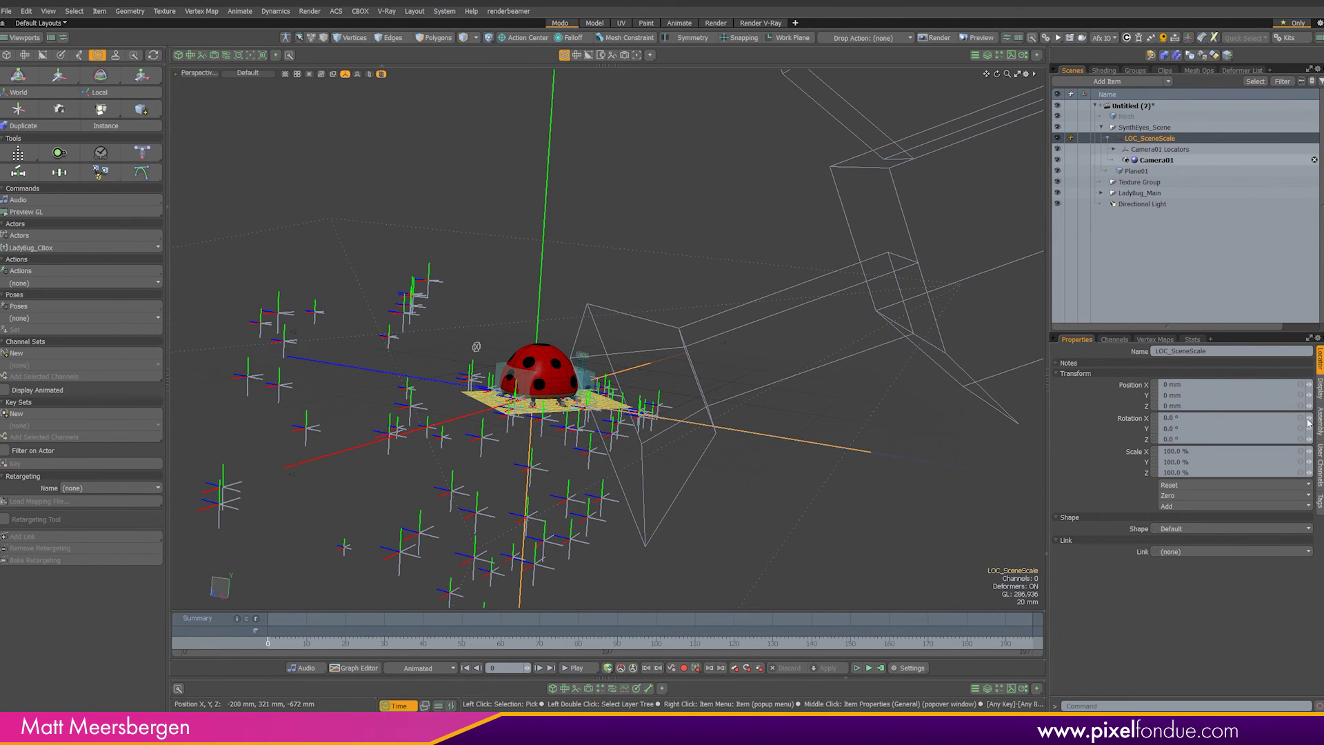
click(1156, 160)
click(1319, 493)
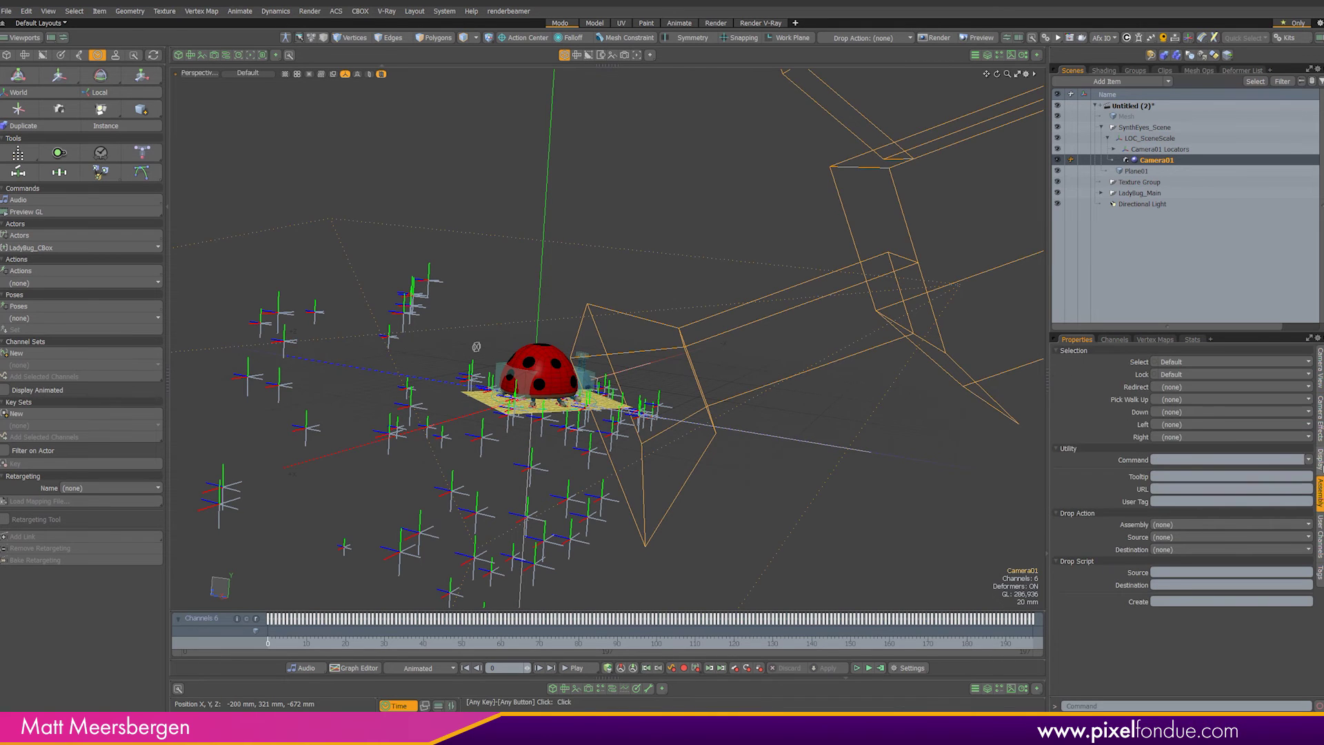
click(1318, 459)
text(0)
key(Return)
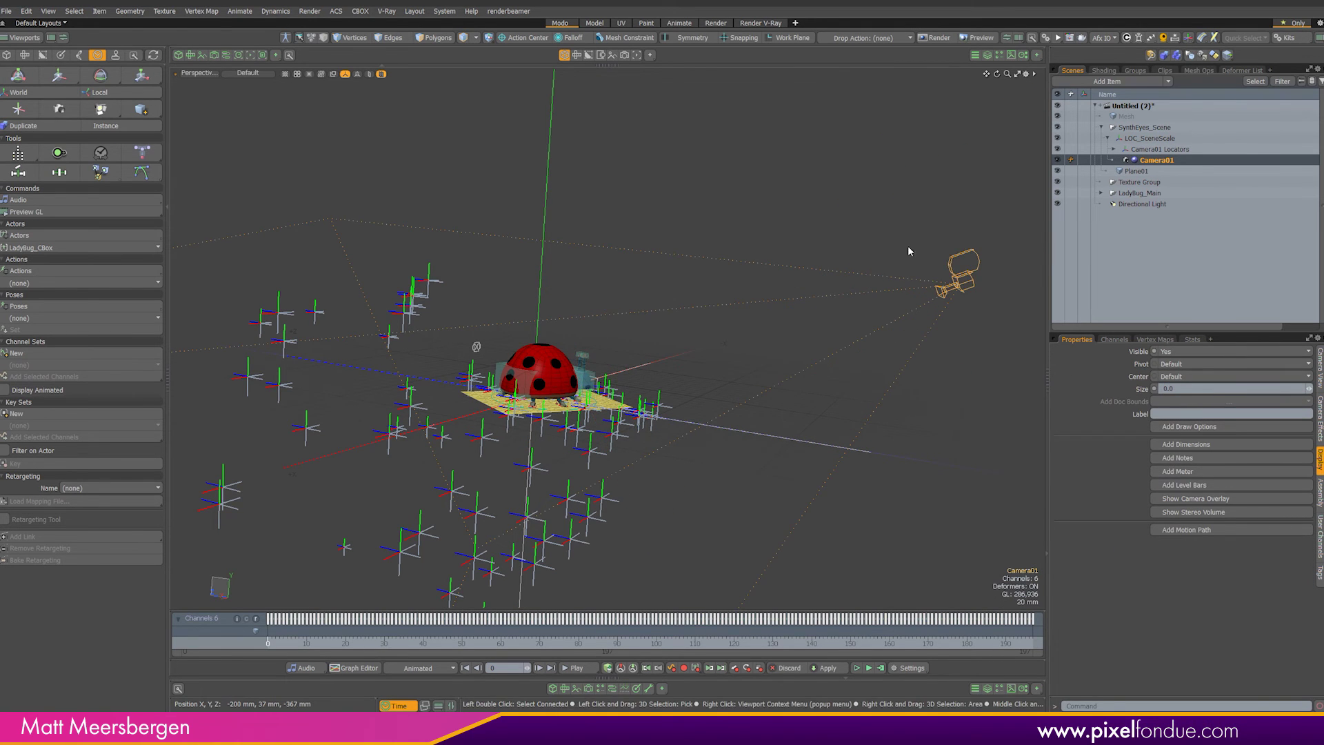
ctrl+alt+drag(877, 348, 858, 355)
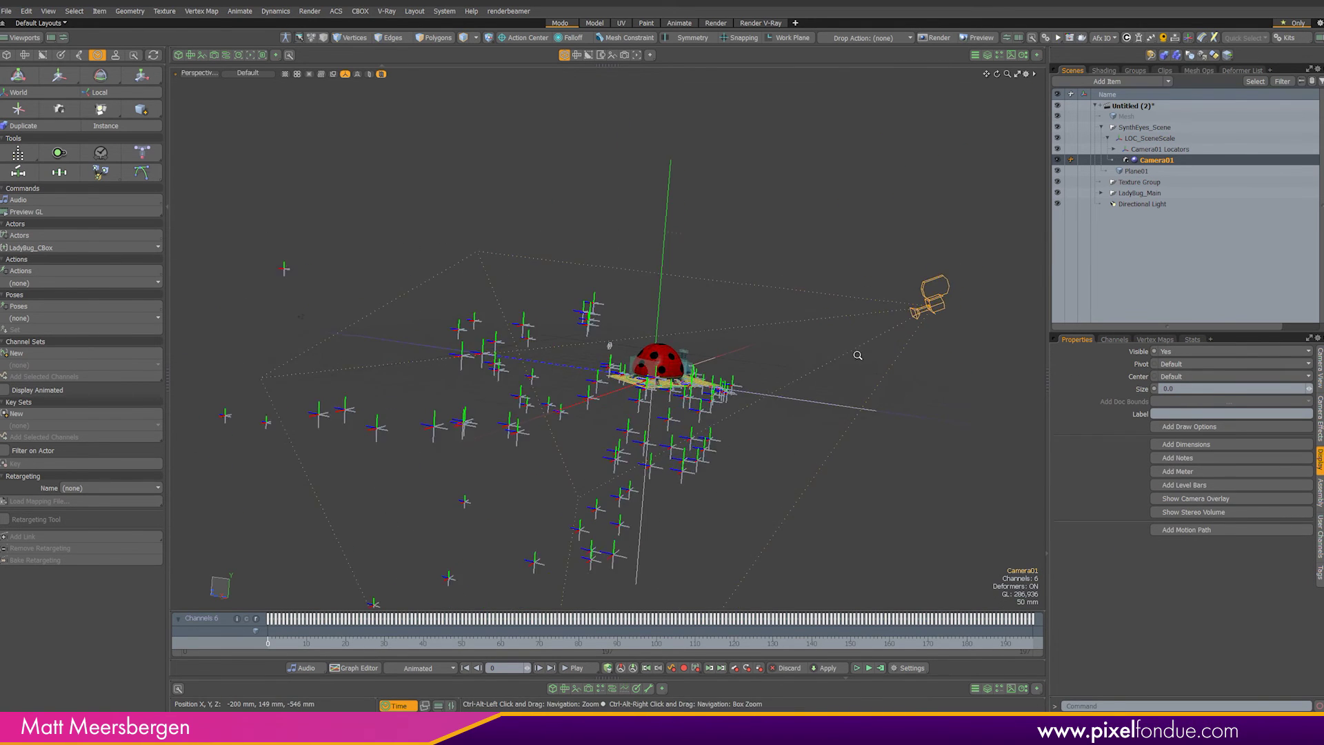
Step: Look through Camera01 and set LOC_SceneScale's scale to 60 % on all axes
click(1152, 140)
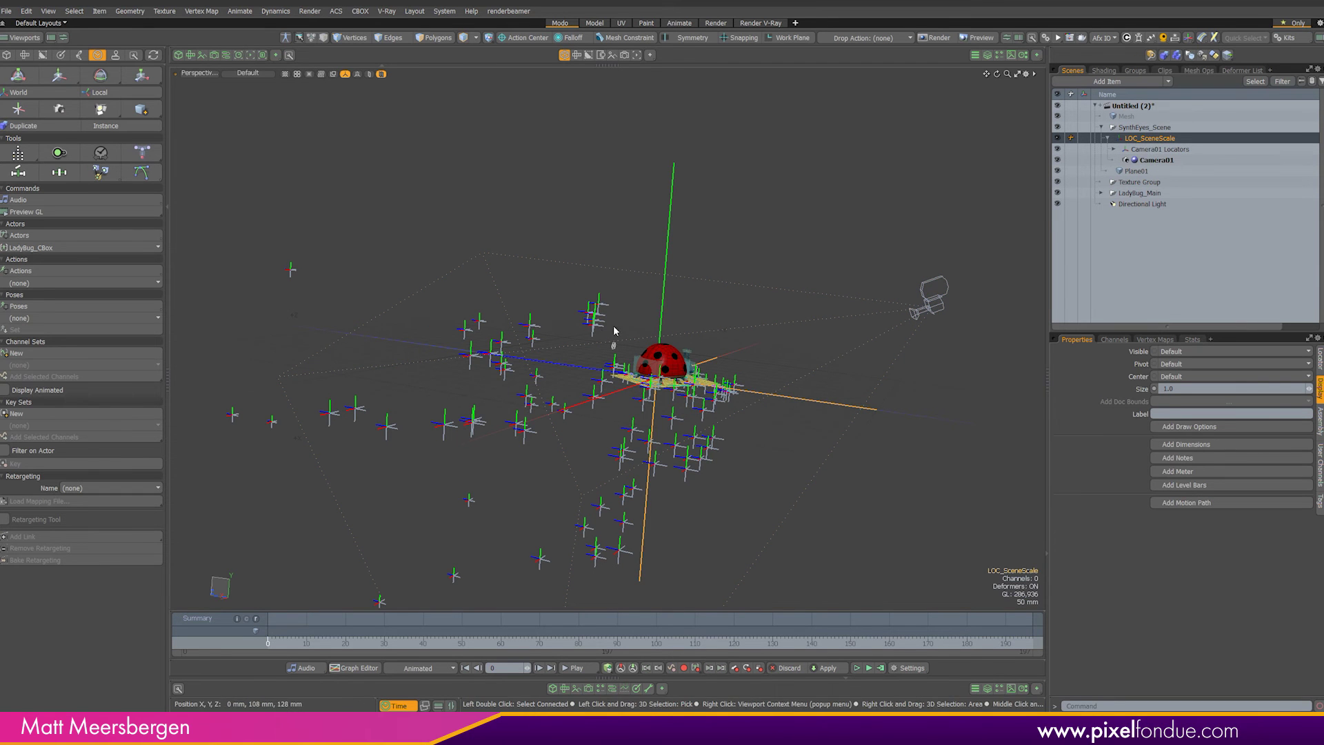
key(ctrl+space)
click(523, 297)
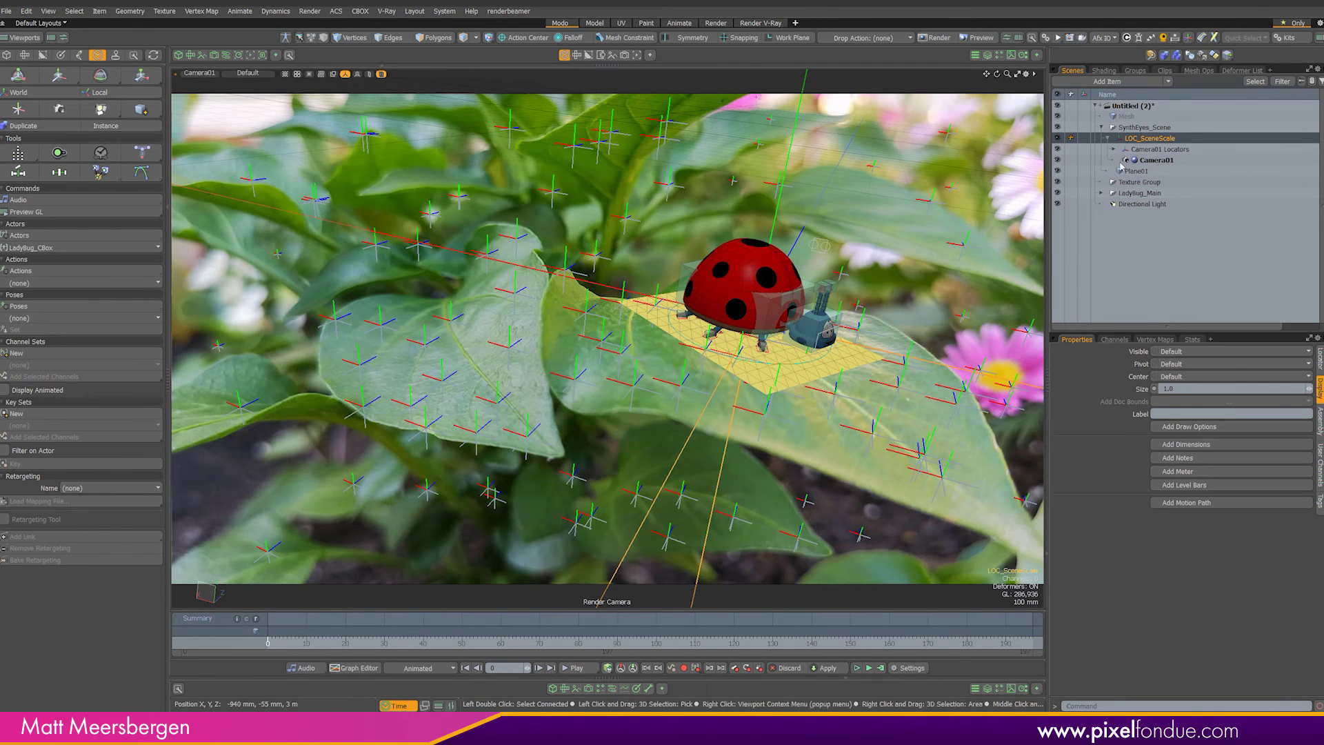
click(1318, 359)
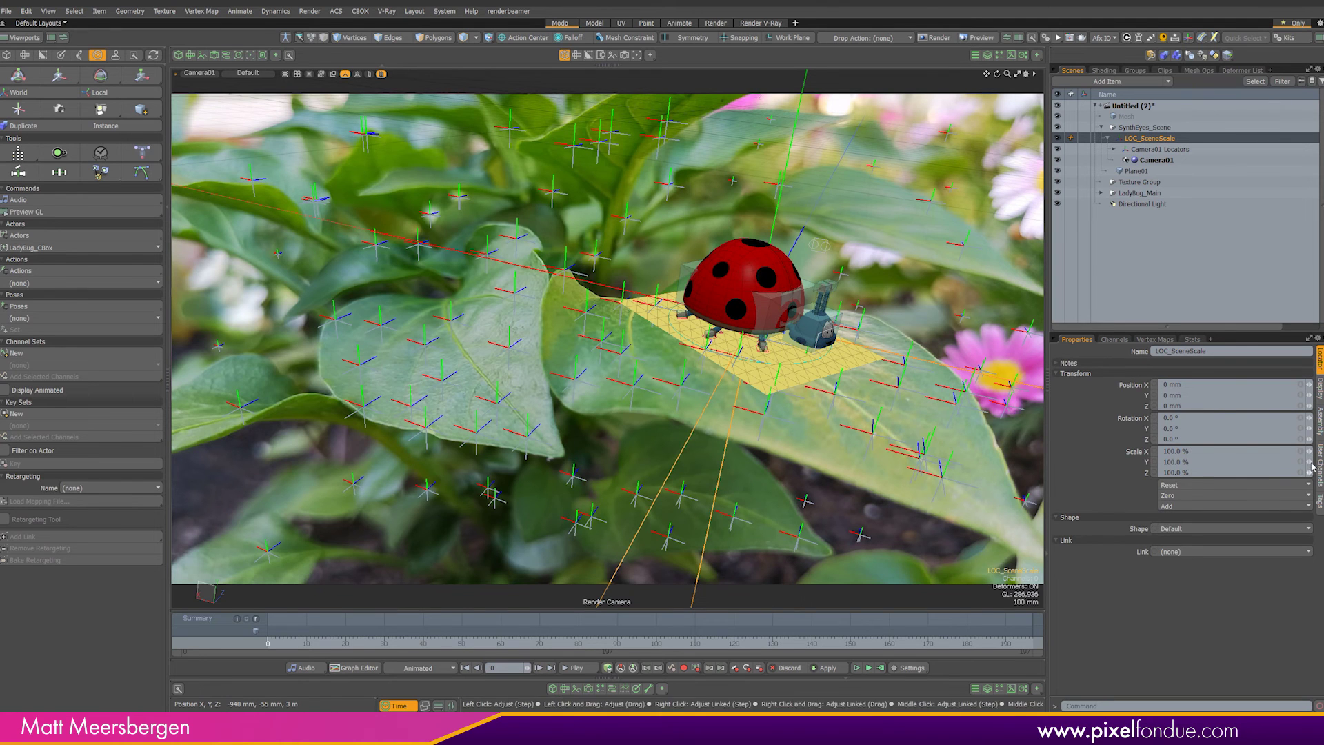
click(1241, 452)
text(60)
key(Return)
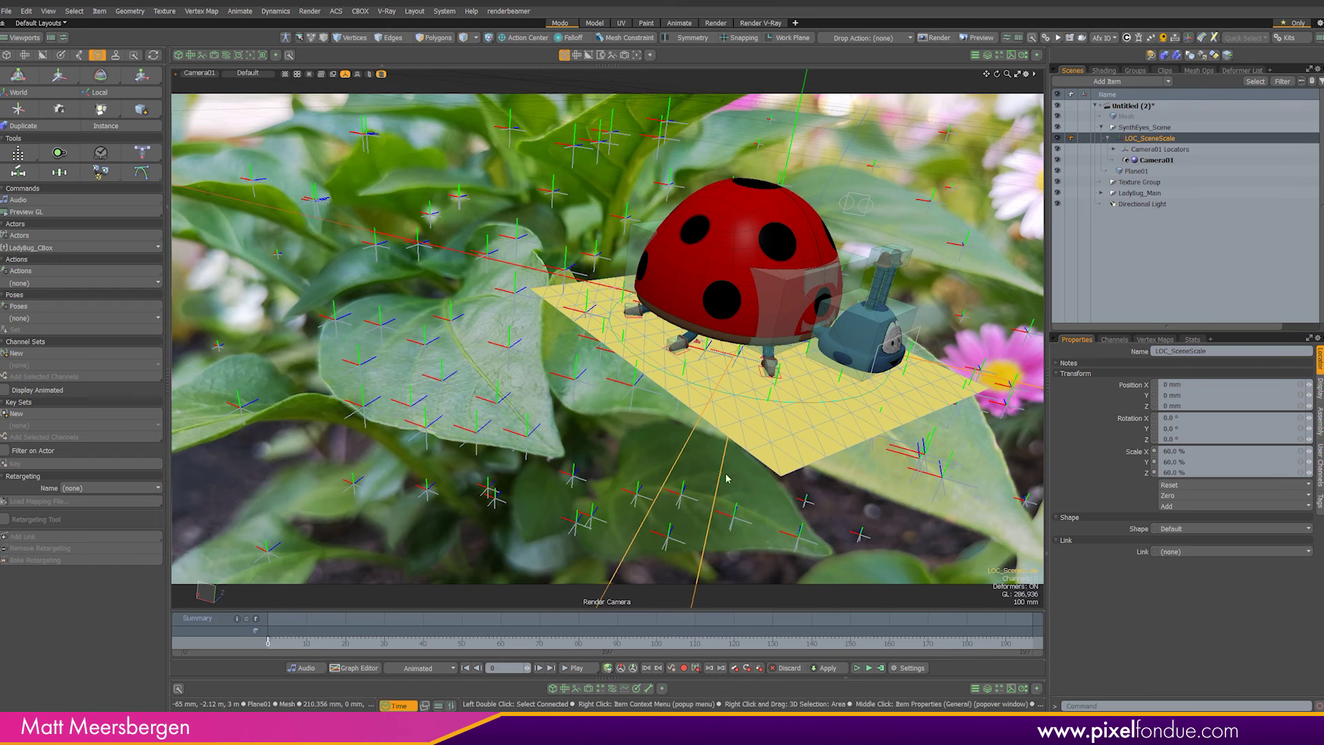
Step: Try uniform scales of 150 % and 180 % on LOC_SceneScale, and finish with 220 %
text(15)
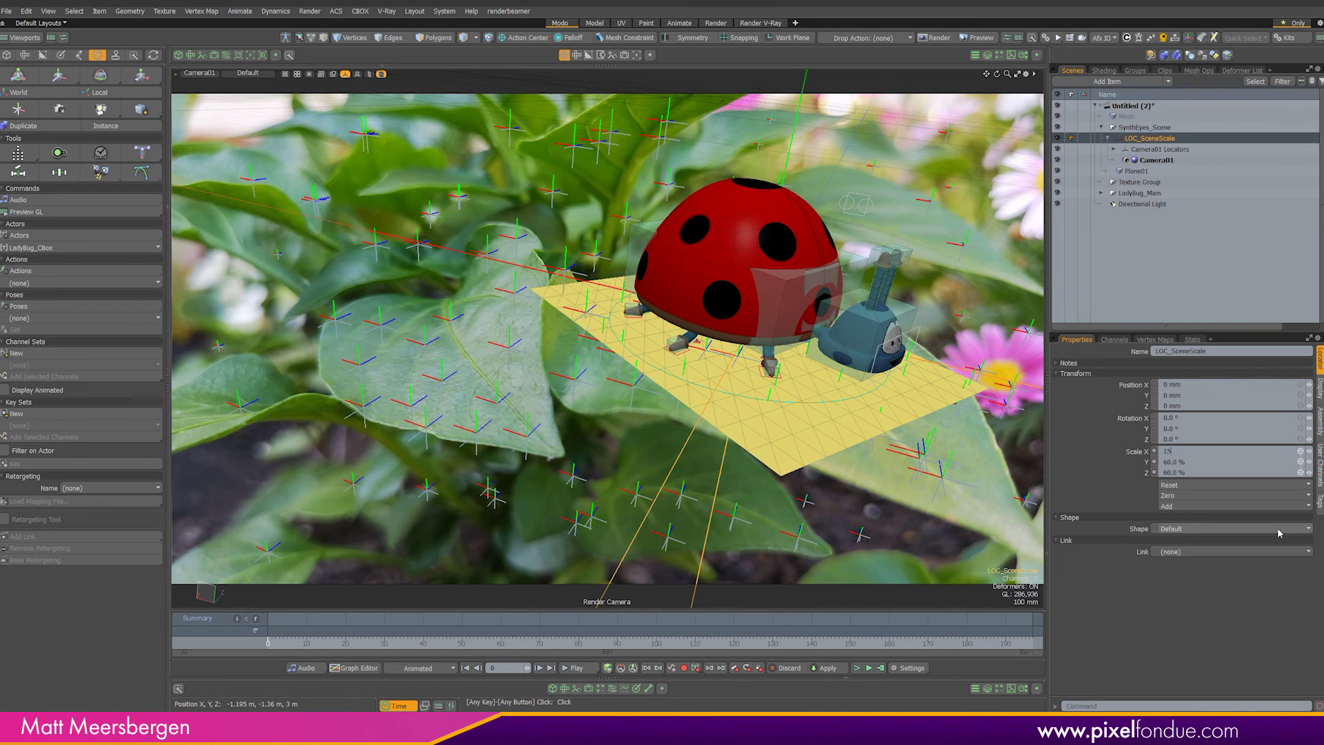
text(0)
key(Return)
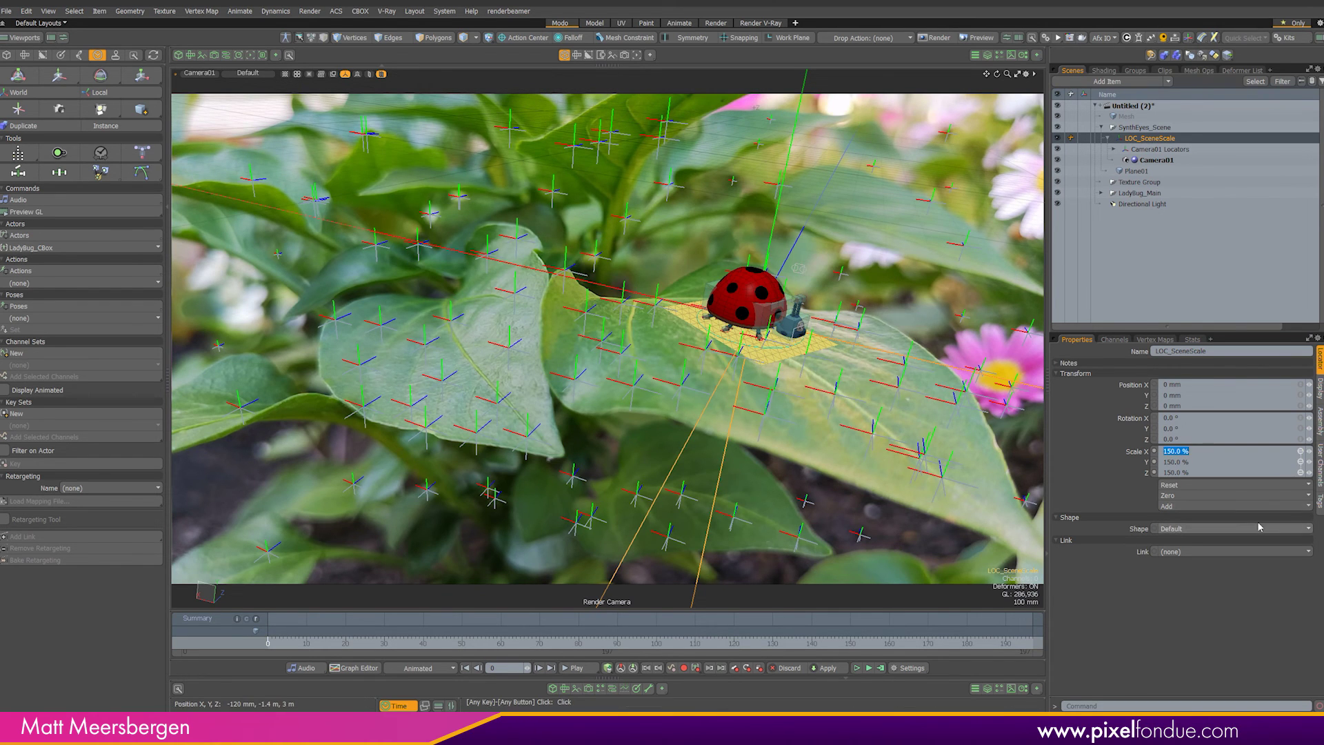
text(180)
key(Return)
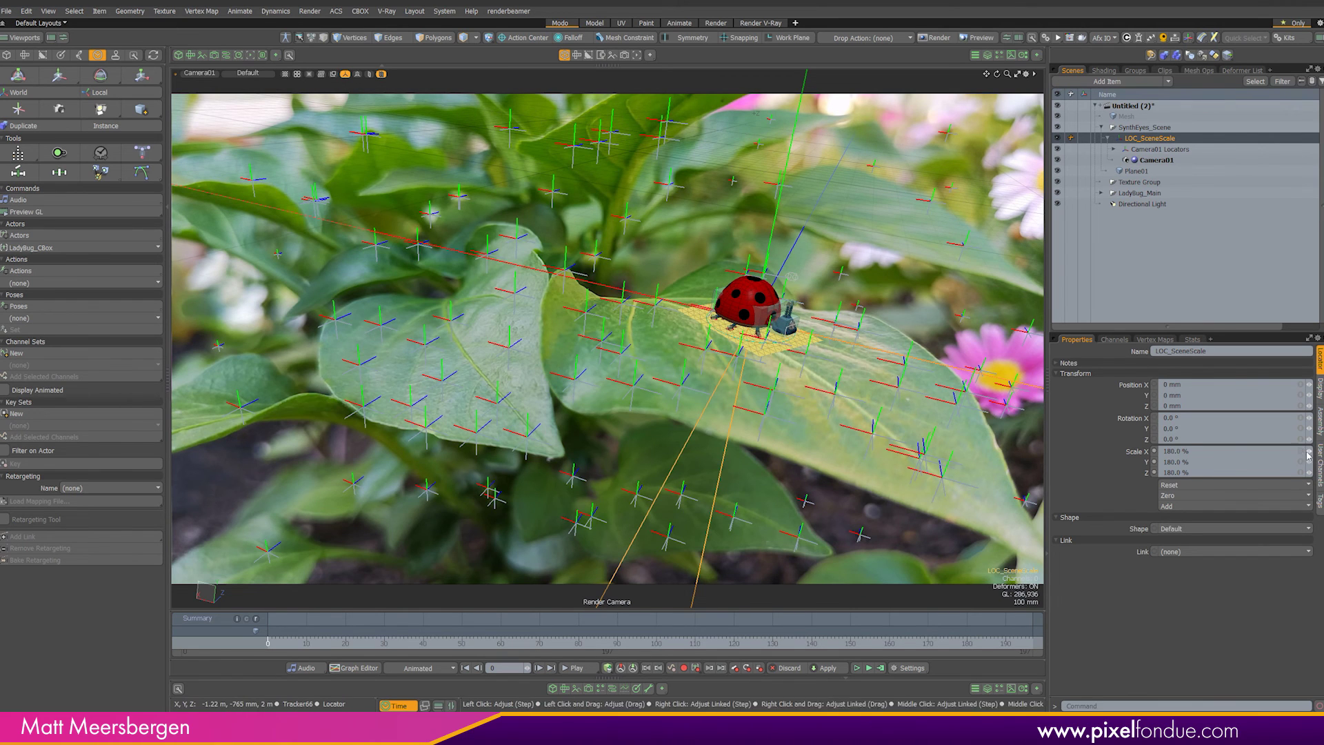
text(220)
key(Return)
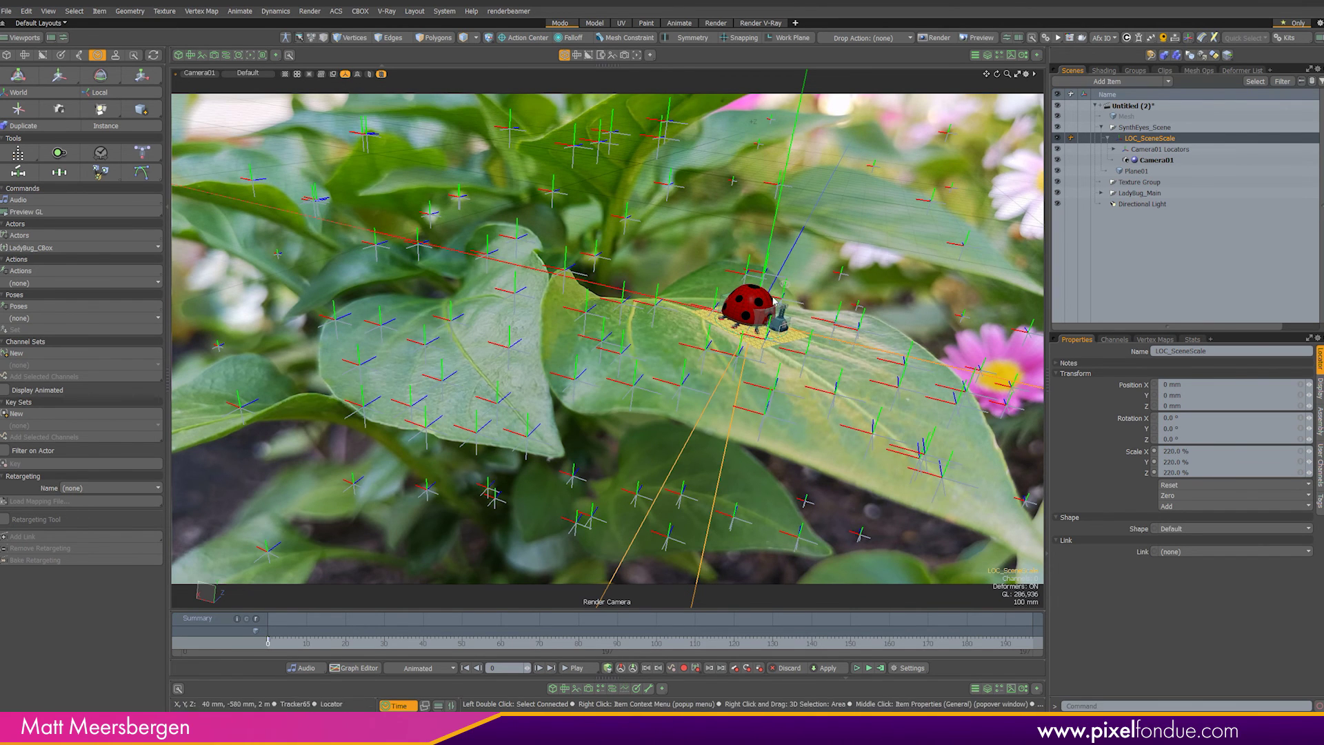
Step: Hide Camera01 Locators and Plane01, and scrub through the shot to check how the ladybug sits on the leaf
click(770, 330)
click(1144, 148)
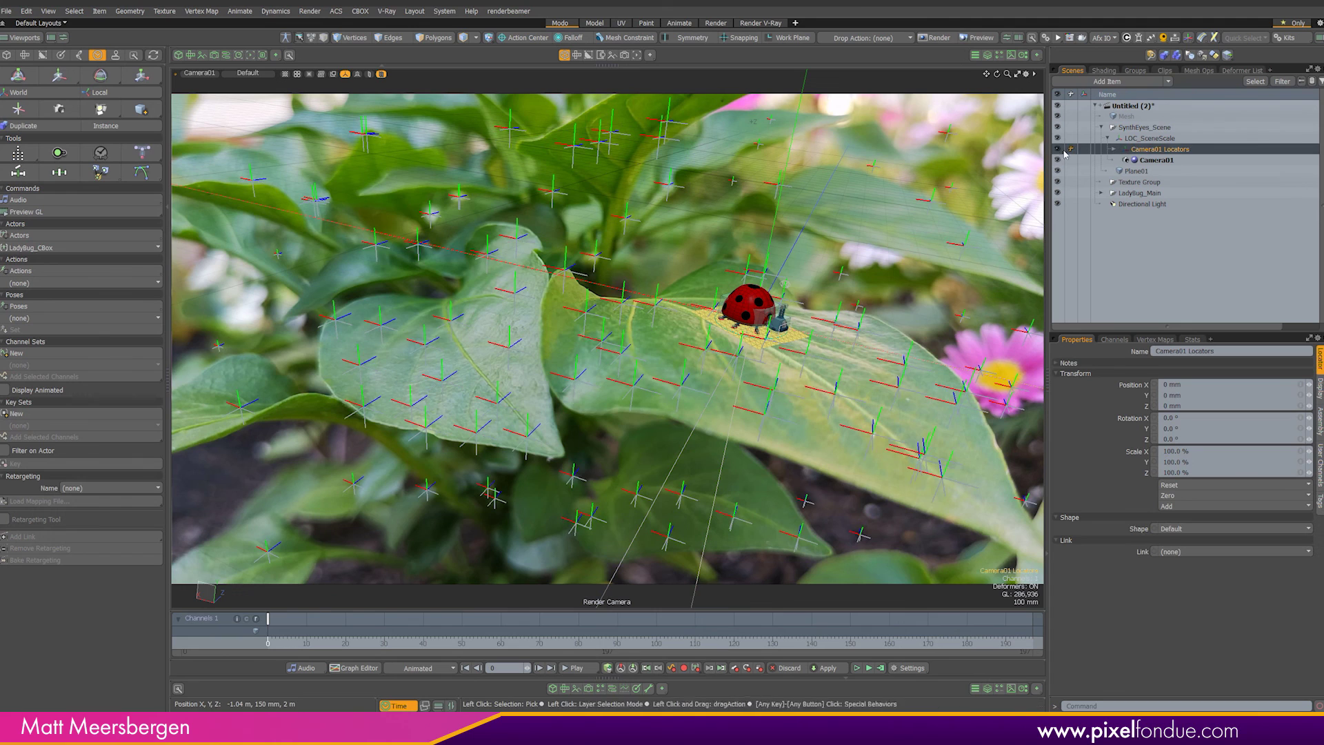
click(1057, 149)
drag(280, 643, 434, 643)
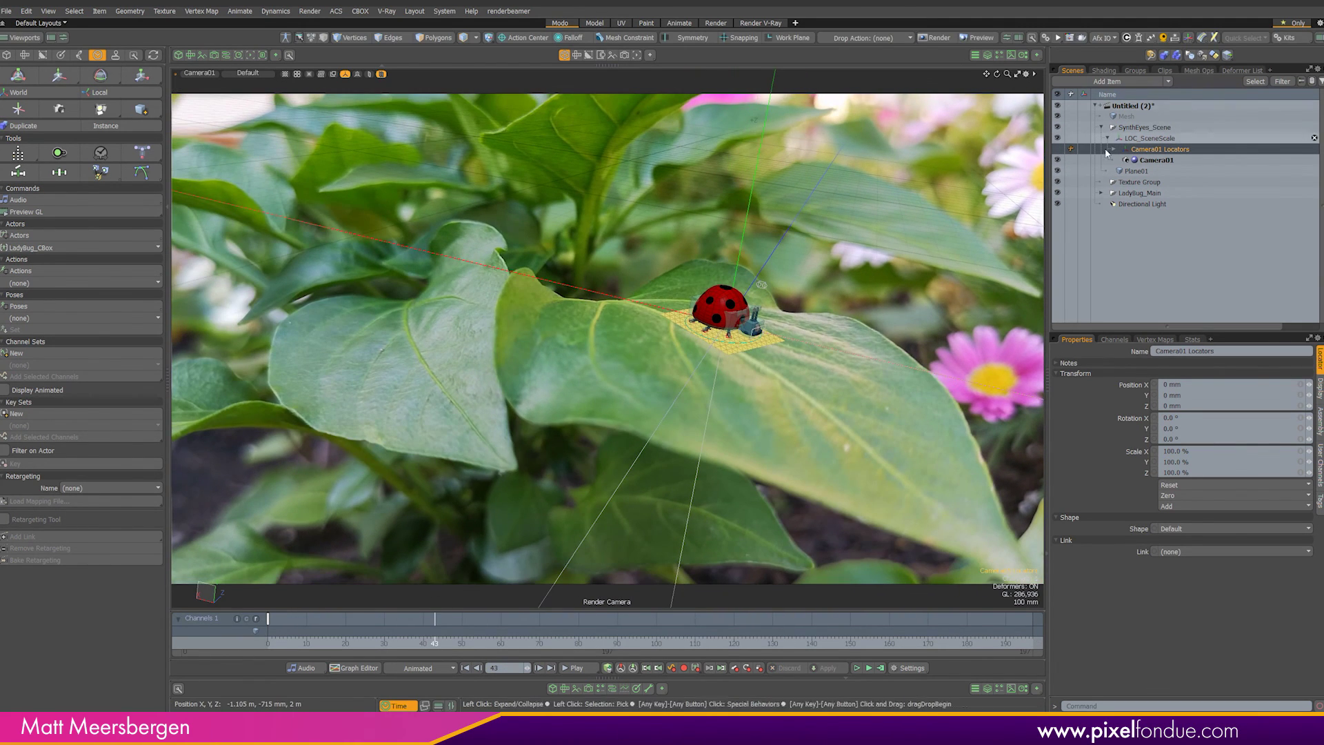
click(1135, 171)
click(1057, 171)
drag(277, 649, 970, 642)
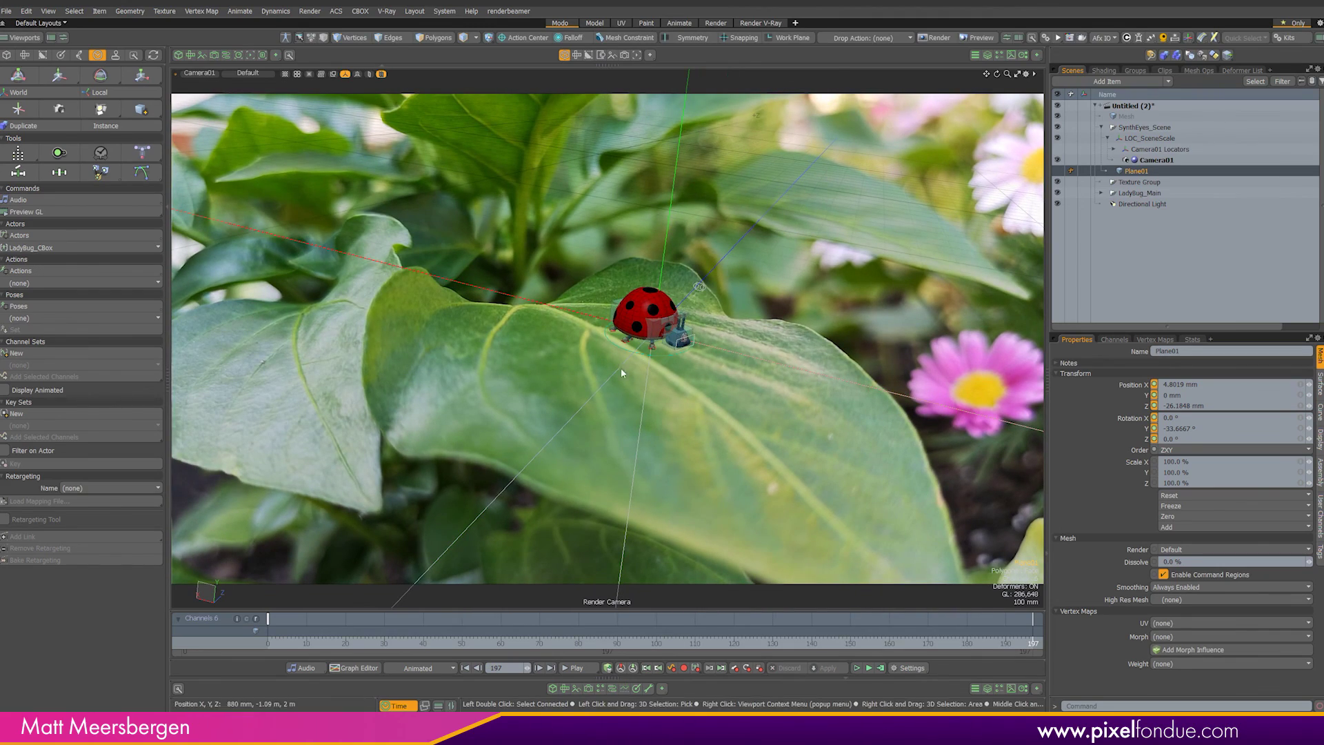